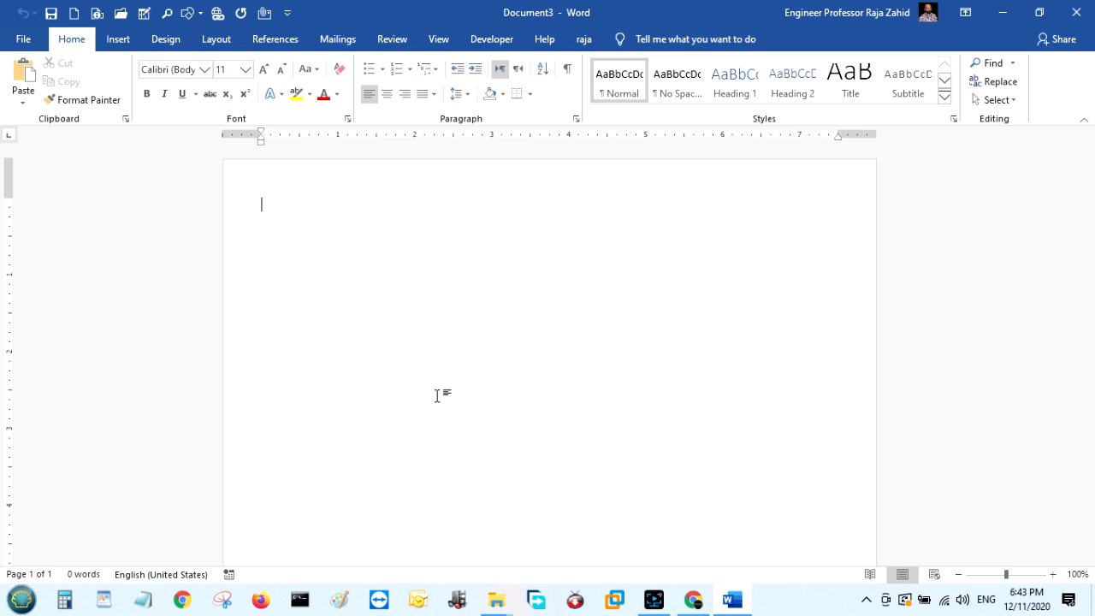
Preview a 5-column, 2-row table in Insert Table, cancel it, and reopen the Table menu.
click(125, 38)
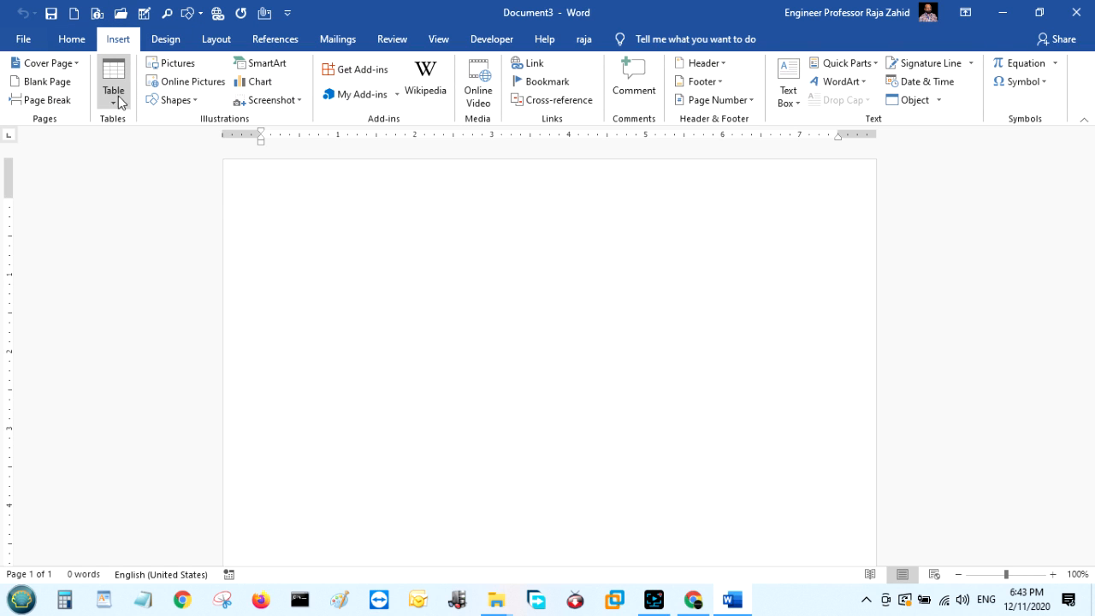
click(115, 100)
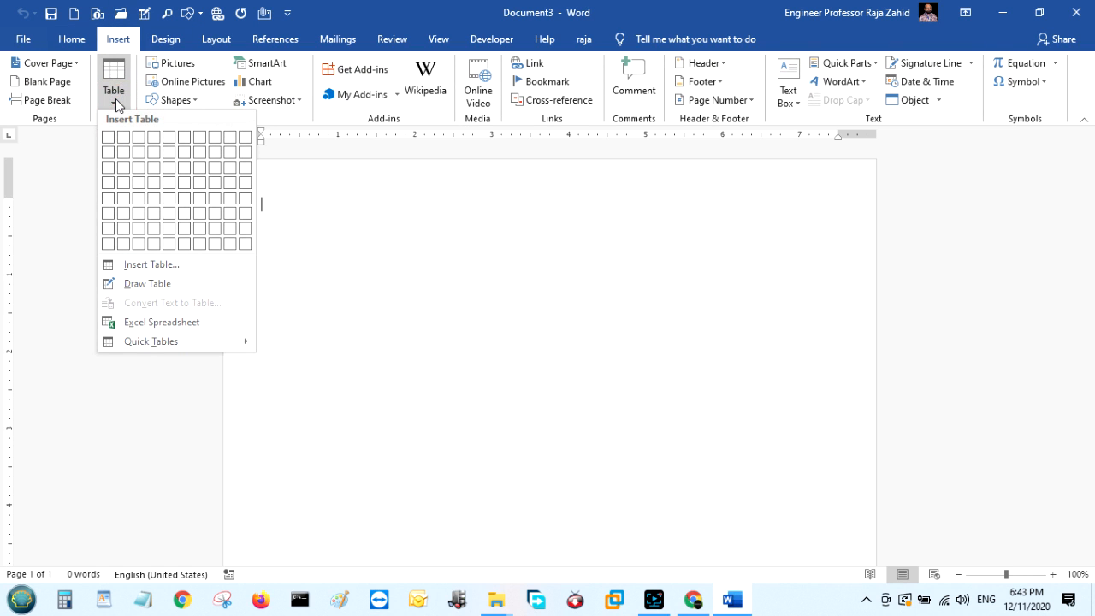
click(138, 266)
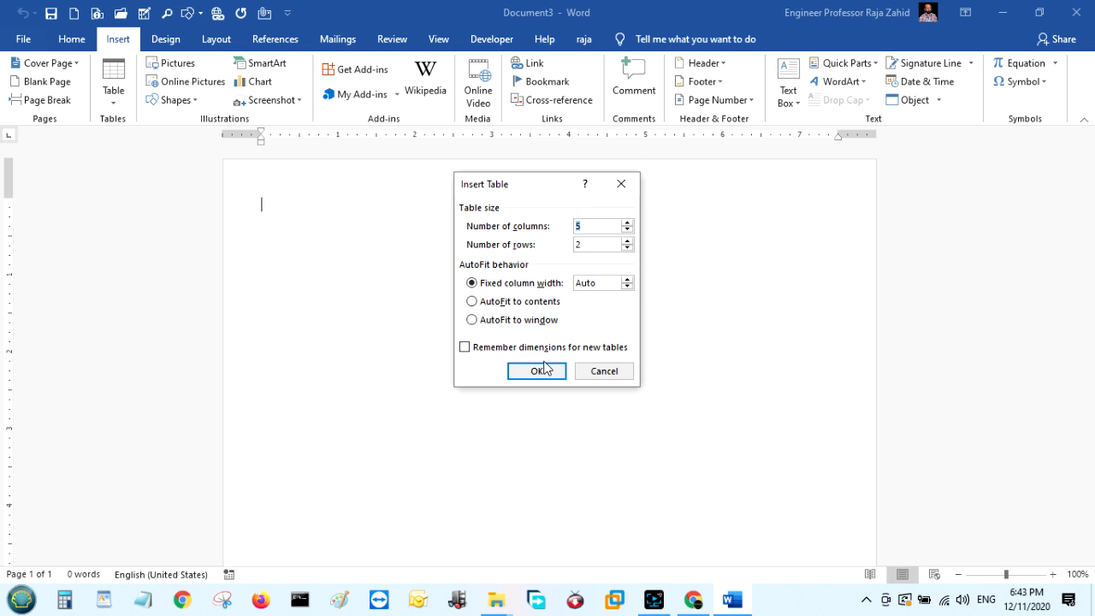
click(590, 371)
click(114, 86)
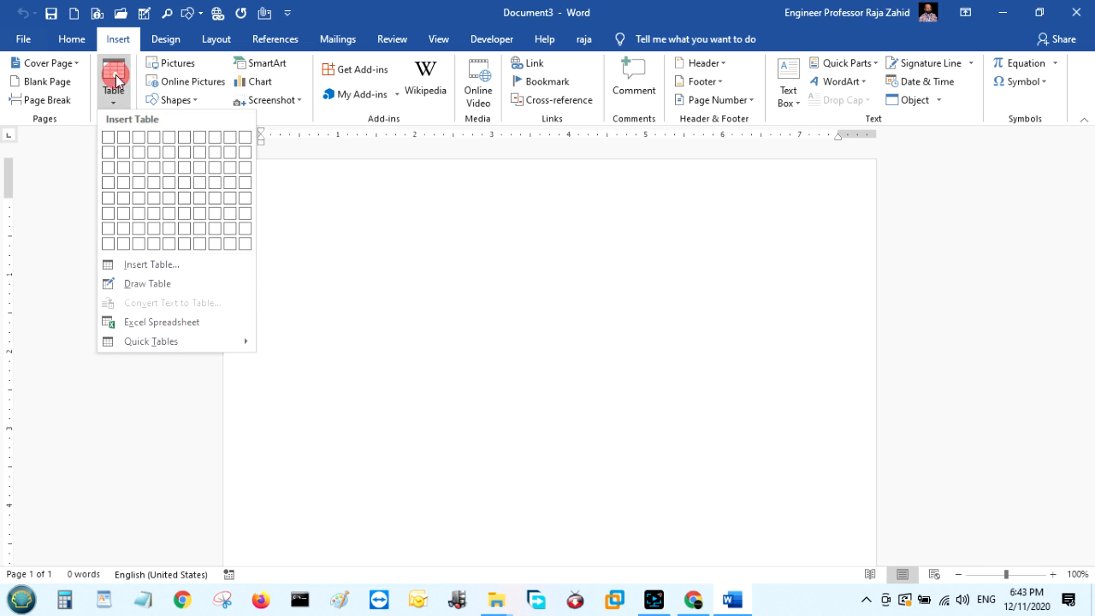
Hand-draw a two-row table near the top of the page with Draw Table.
click(171, 285)
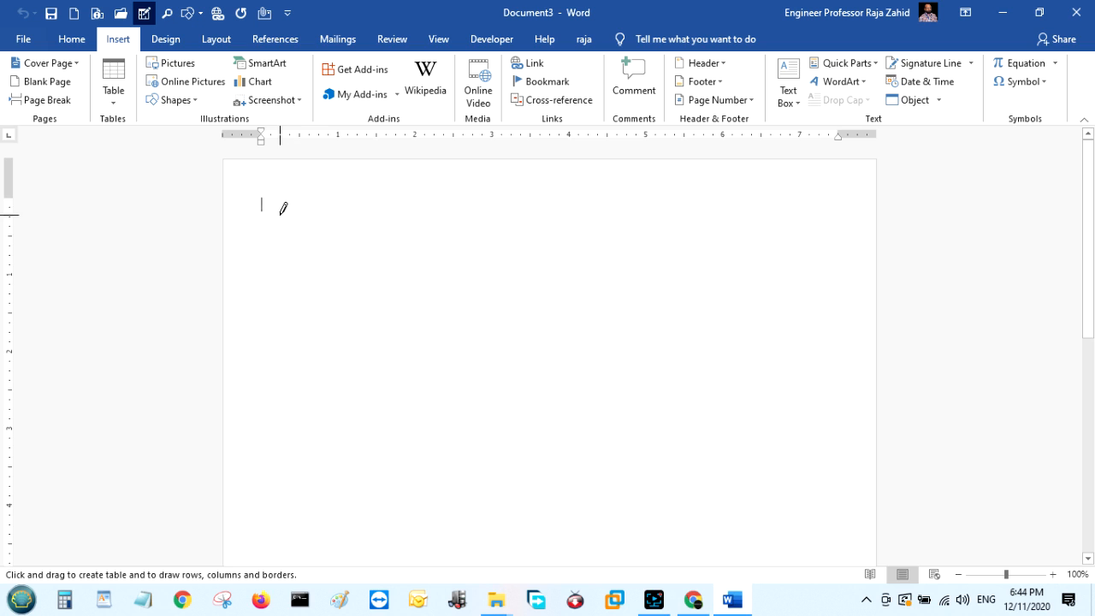
mouse_move(279, 213)
mouse_down()
mouse_move(354, 279)
mouse_move(627, 289)
mouse_move(781, 274)
mouse_move(790, 241)
mouse_up()
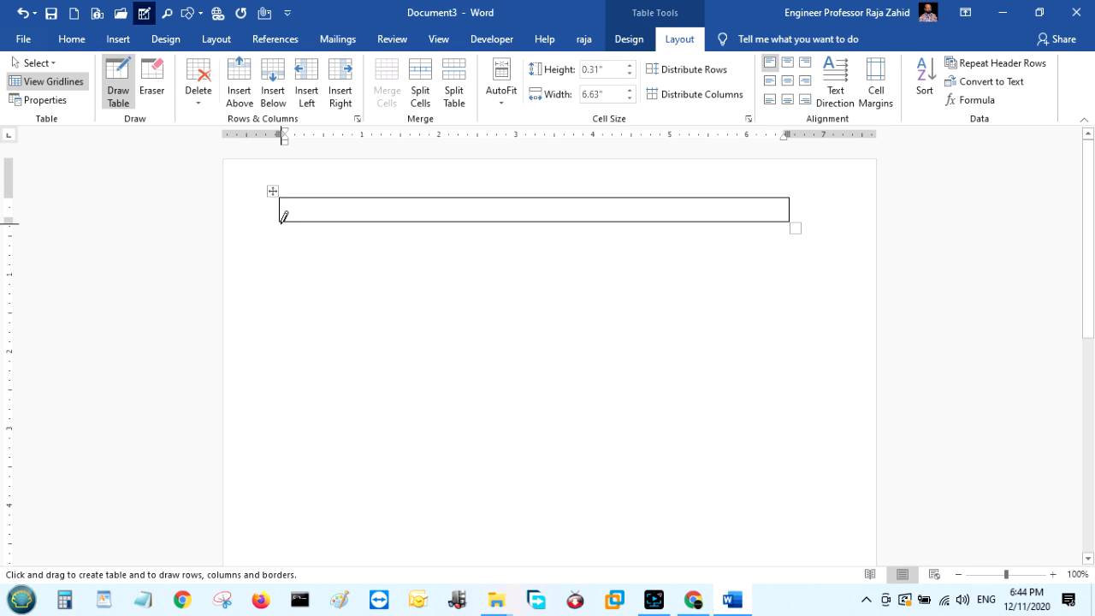
mouse_move(280, 219)
mouse_down()
mouse_move(560, 270)
mouse_move(782, 293)
mouse_move(789, 282)
mouse_up()
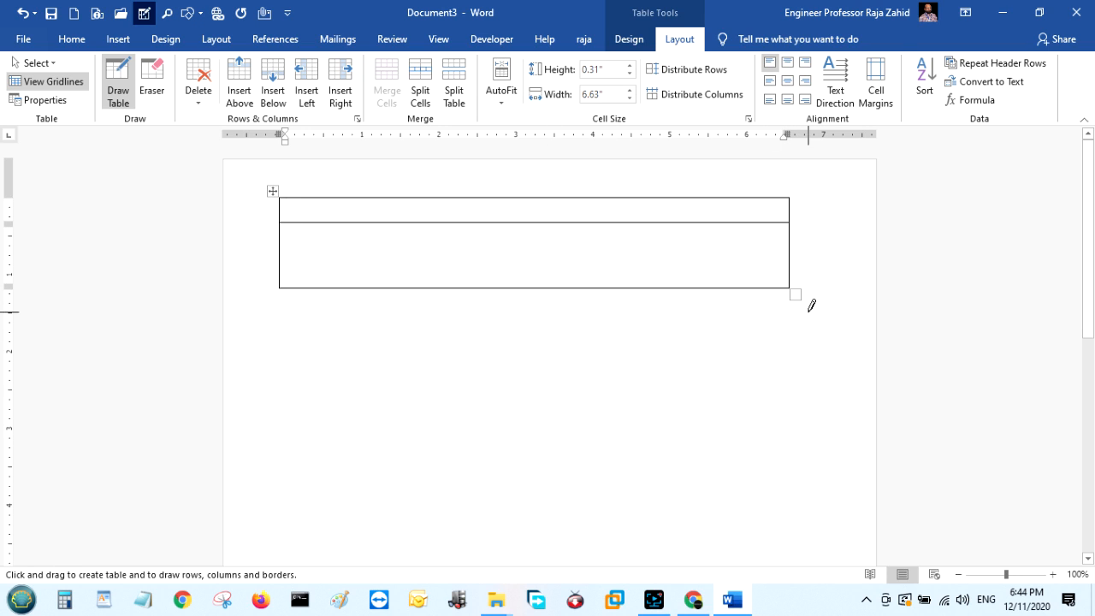
key(Escape)
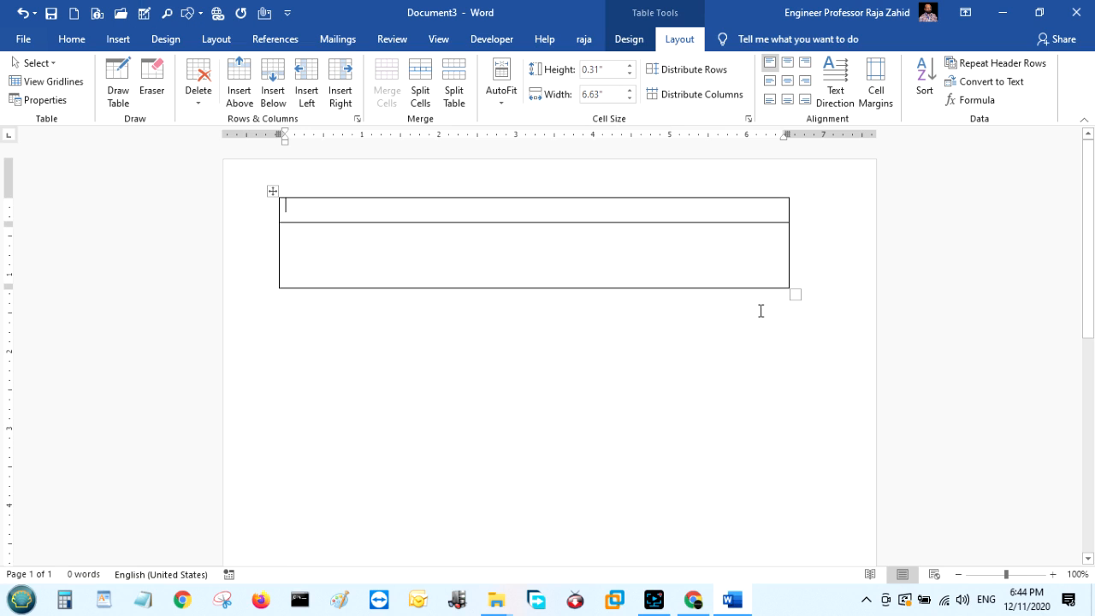
click(826, 232)
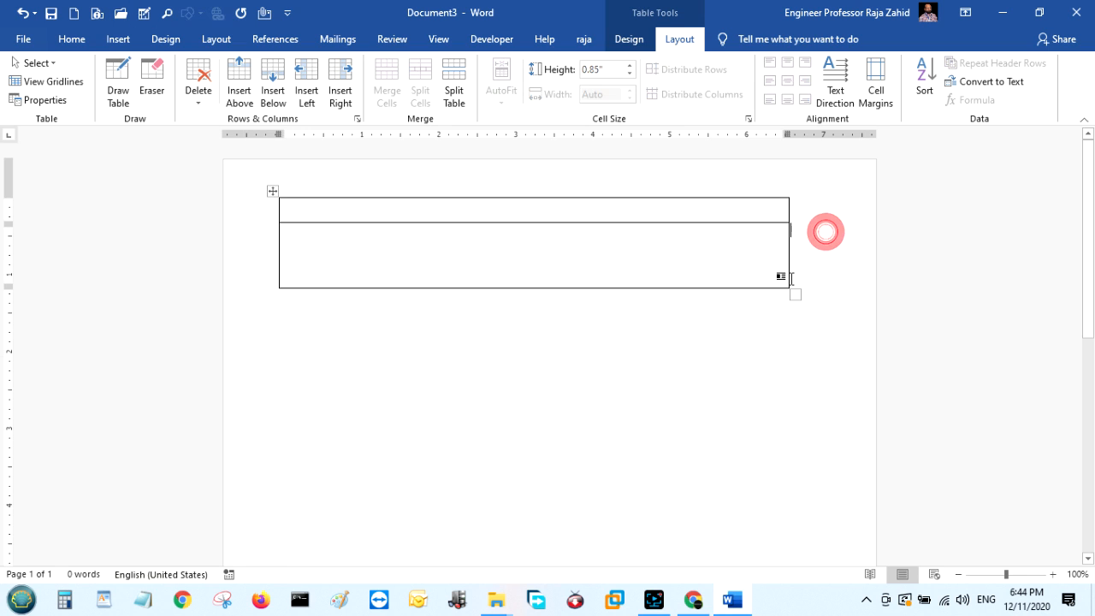
Enlarge the drawn table from its corner handle, then delete the entire table.
click(272, 191)
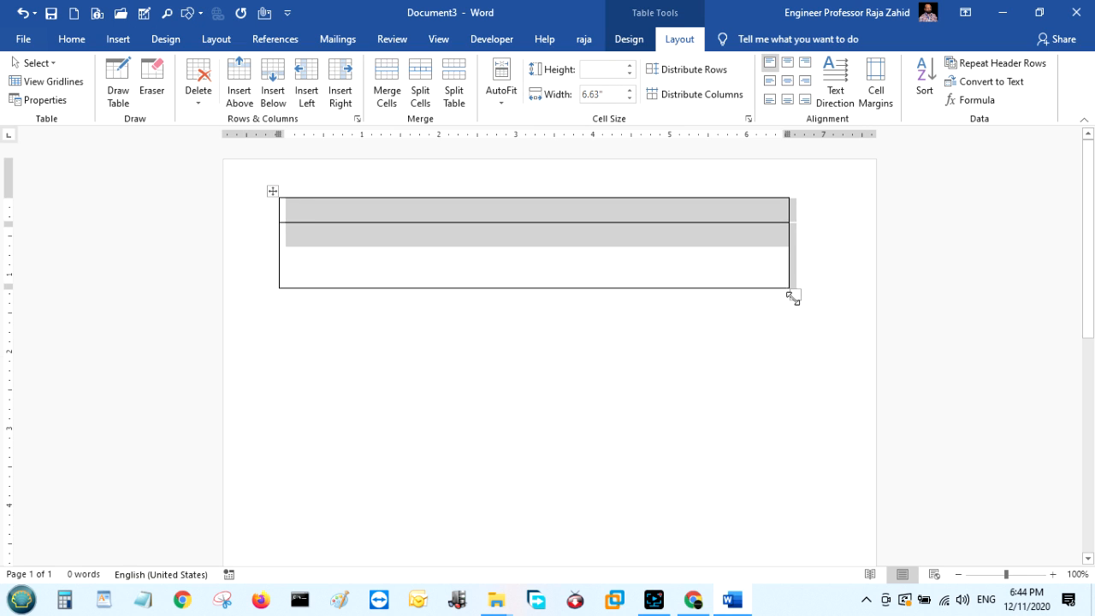
drag(797, 293, 842, 396)
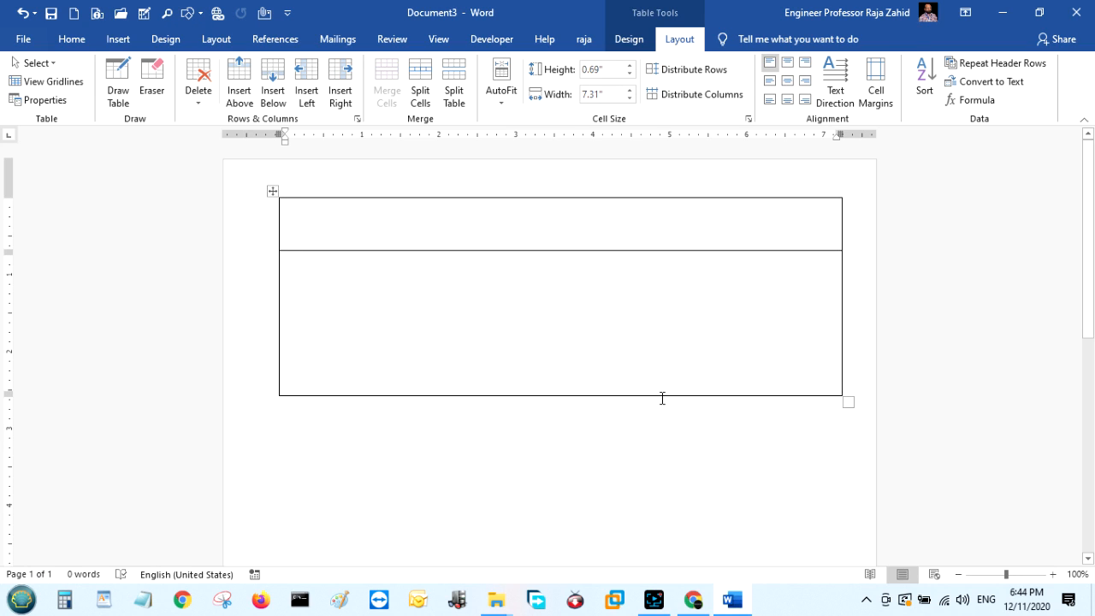
click(273, 189)
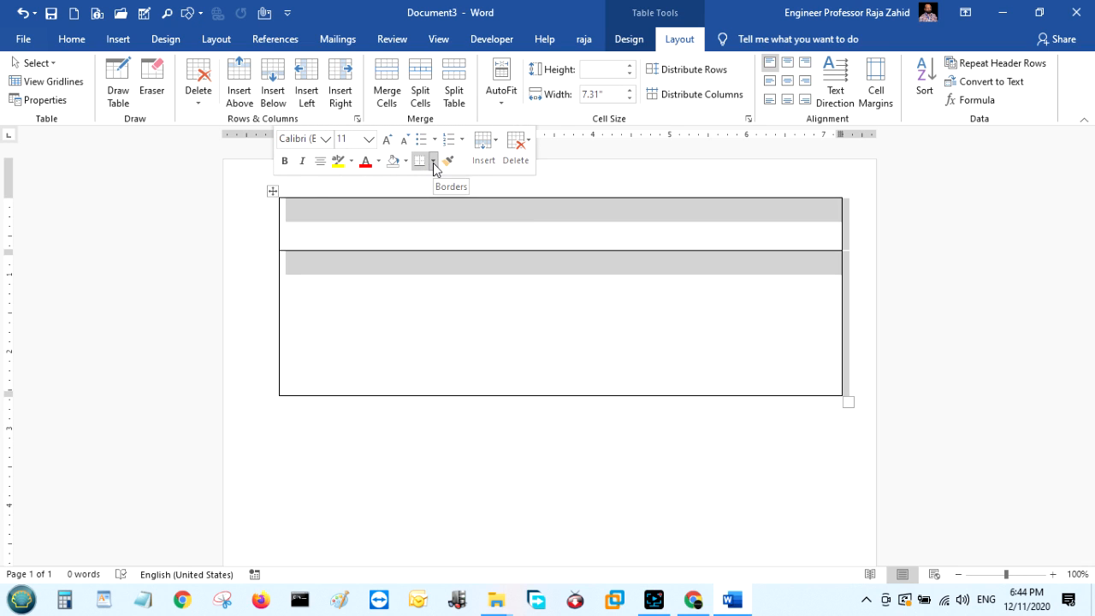
click(520, 147)
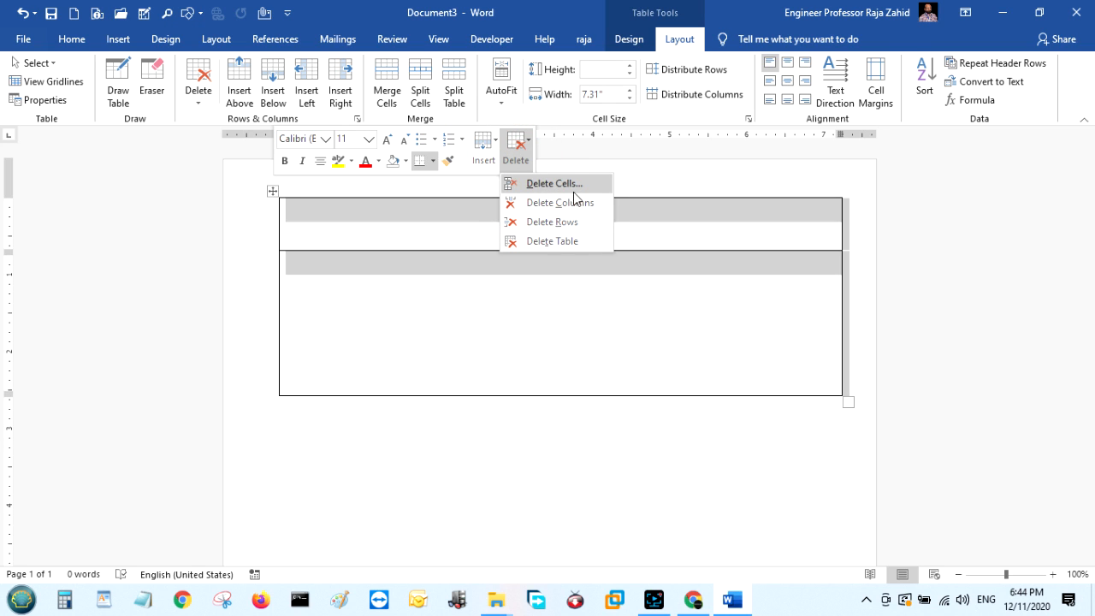
click(582, 241)
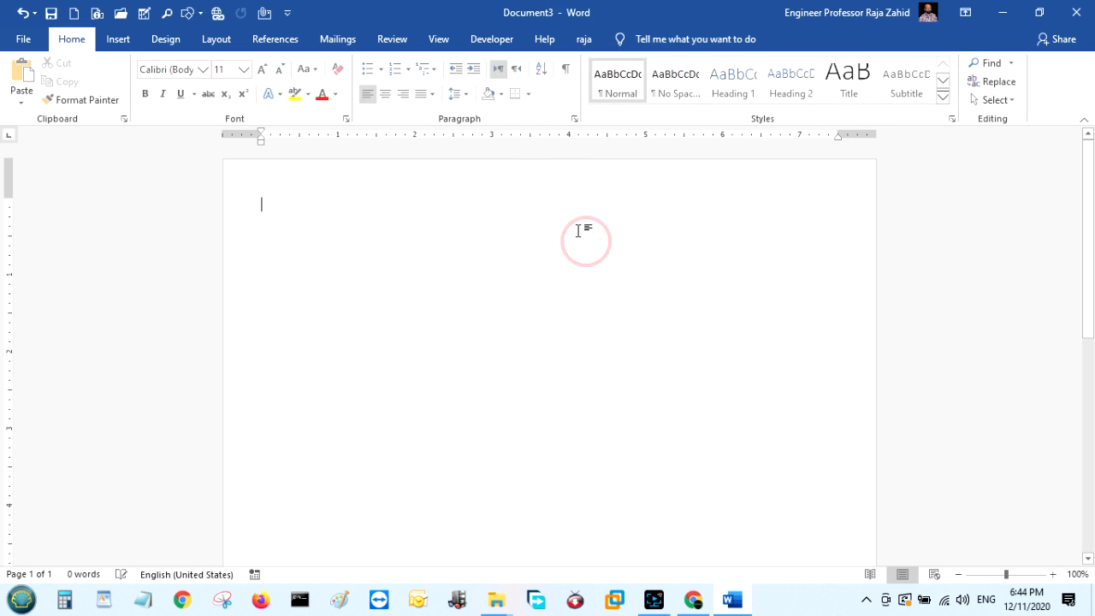
Insert a 5×3 table at the page top, then drag its corner to adjust the row height.
click(111, 43)
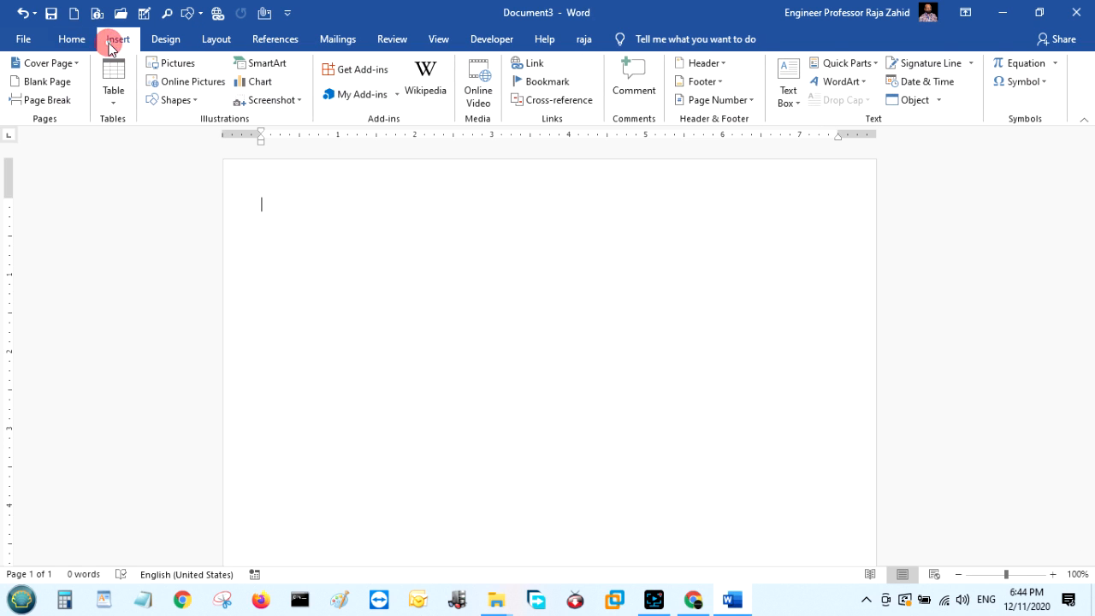
click(112, 101)
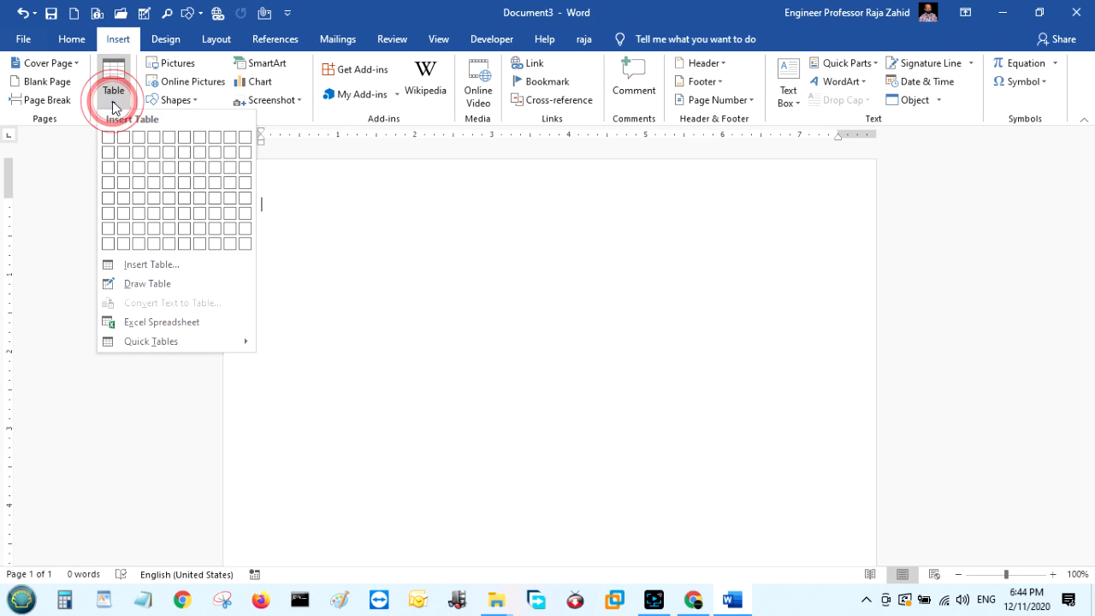
click(167, 166)
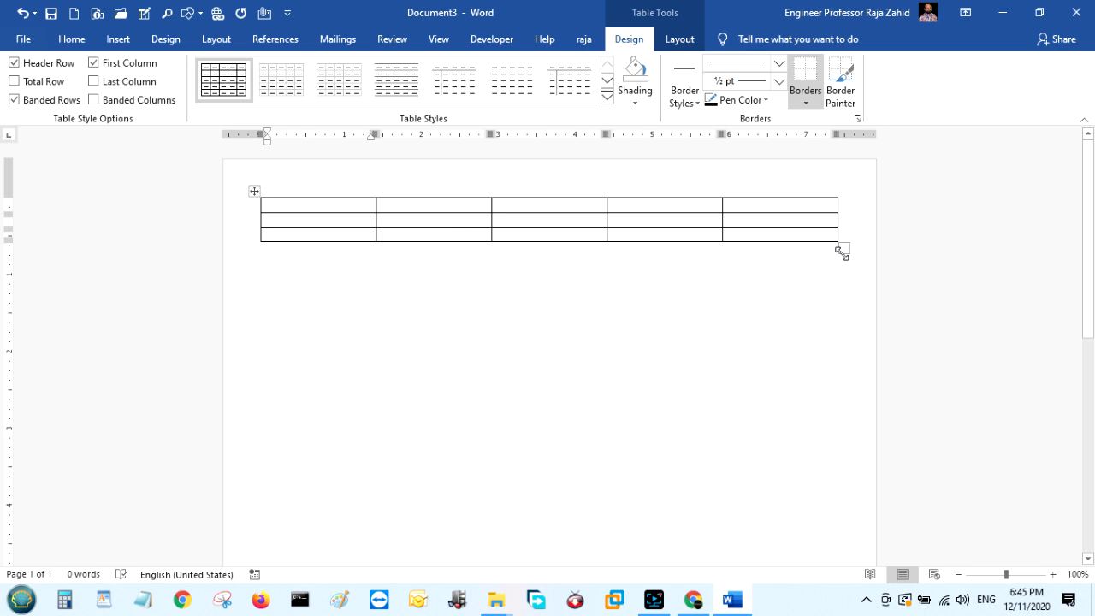
drag(841, 249, 839, 452)
click(348, 223)
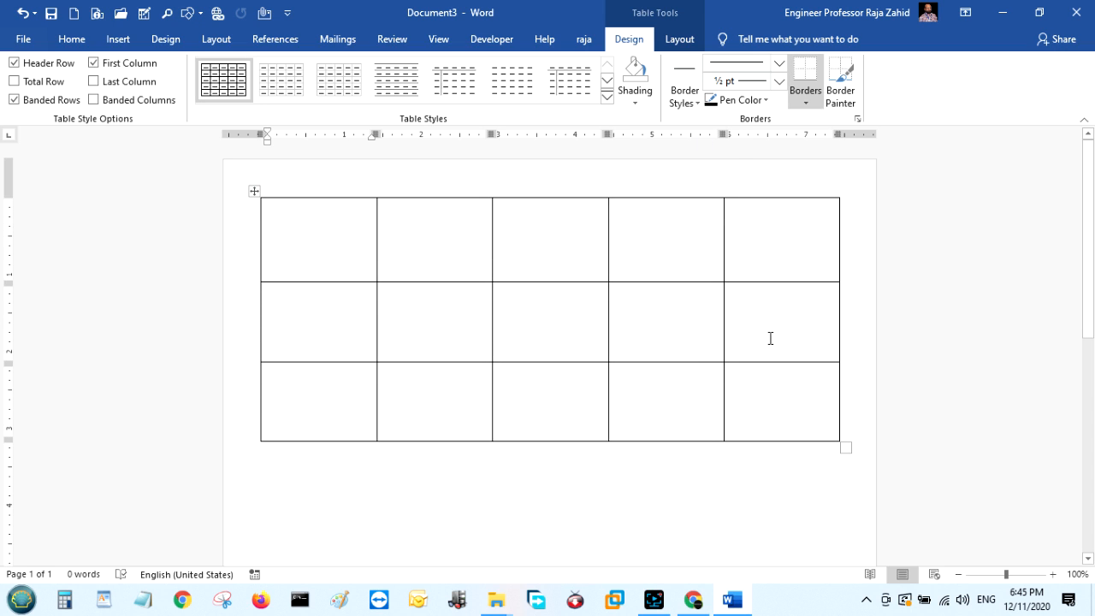
drag(843, 446, 837, 264)
Type the headers ROLL NO, NAME, ADDRESS, CLASS and MOB NO across the first row.
click(342, 211)
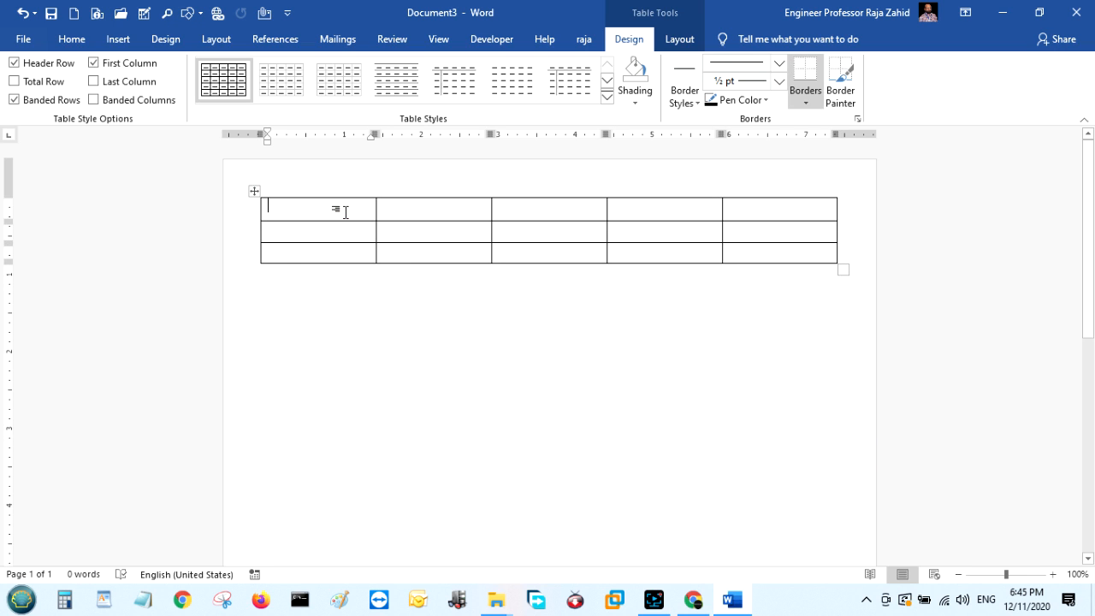
text(ROL)
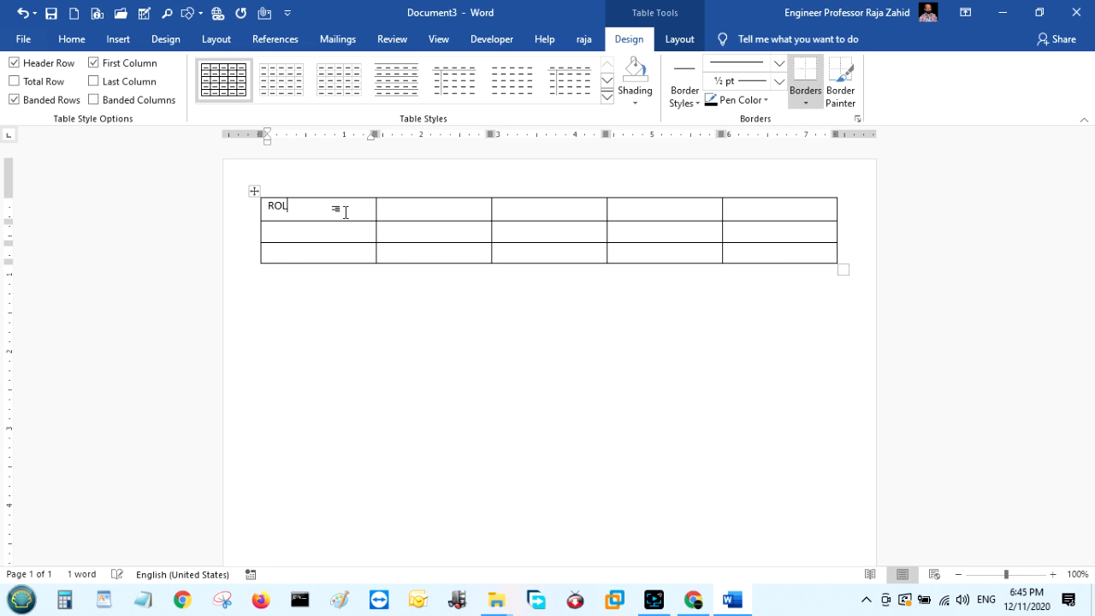
text(L NO)
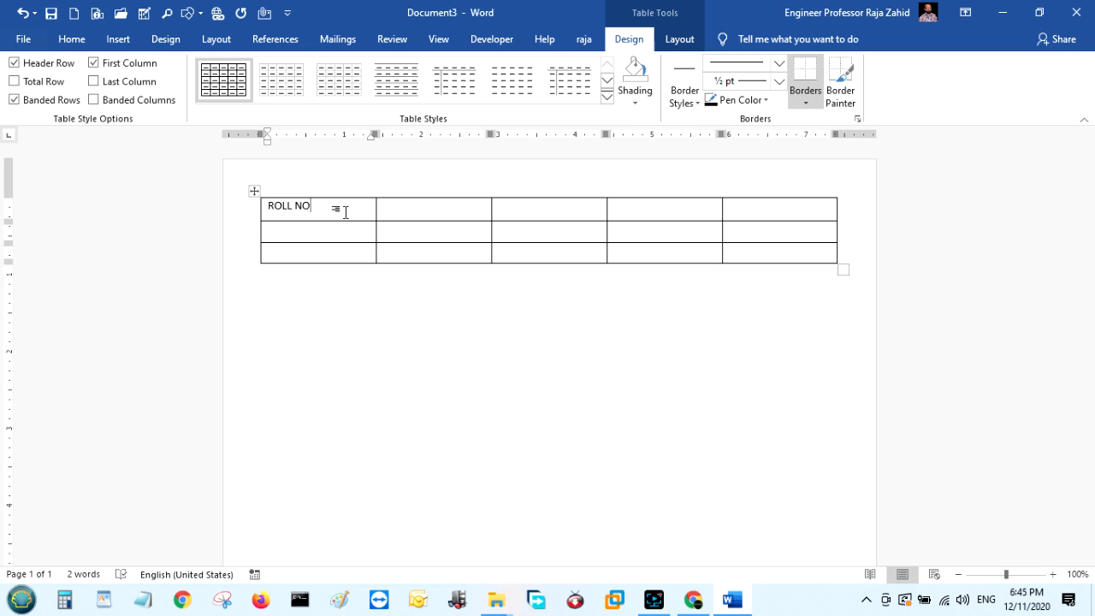
key(Tab)
text(NAME)
key(Tab)
text(ADDRES)
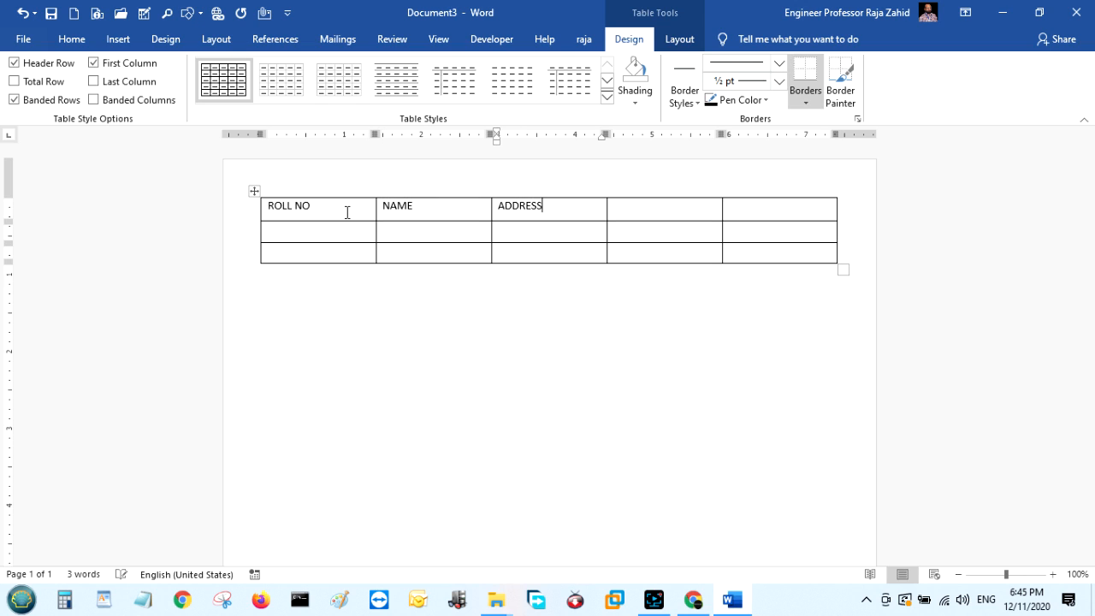
key(Tab)
text(CLASS)
key(Tab)
text(MOB NO)
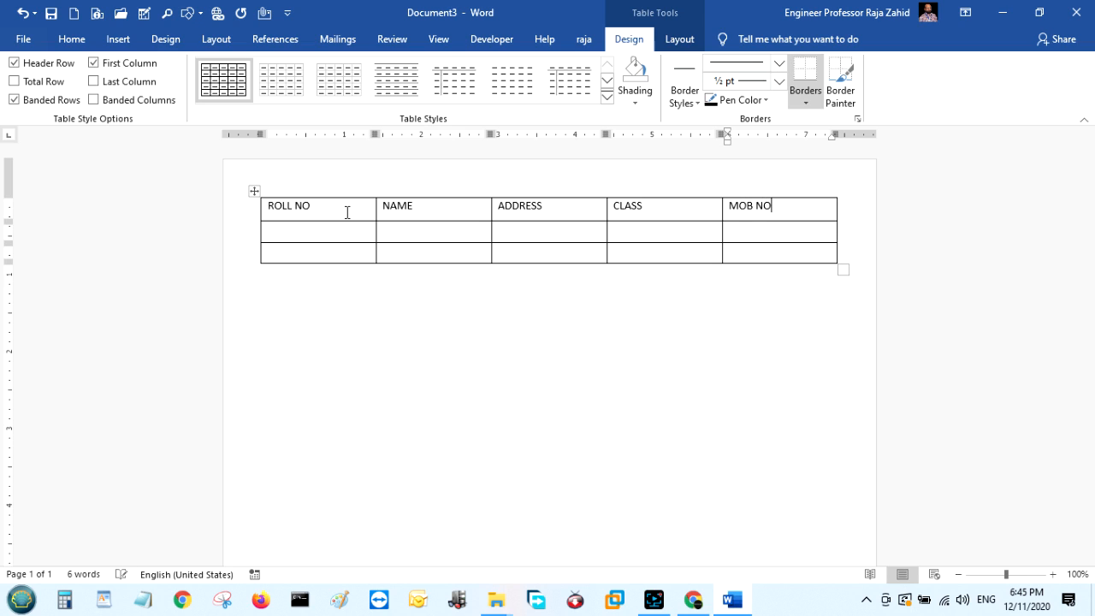
Fill row 2 with the first student's roll number, name, address, class 12 and mobile number.
click(349, 227)
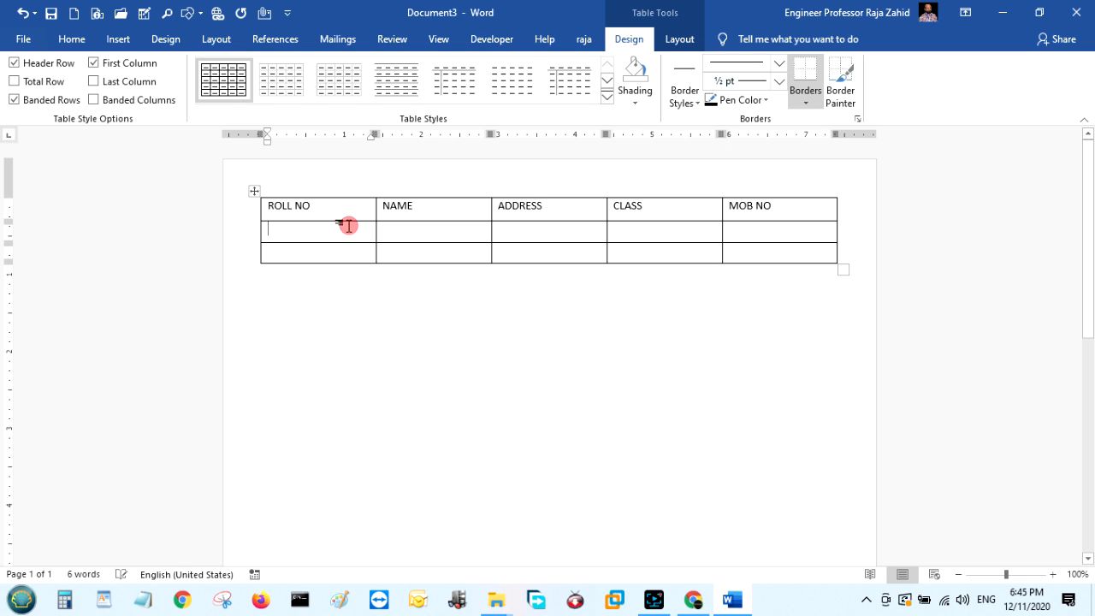
text(123)
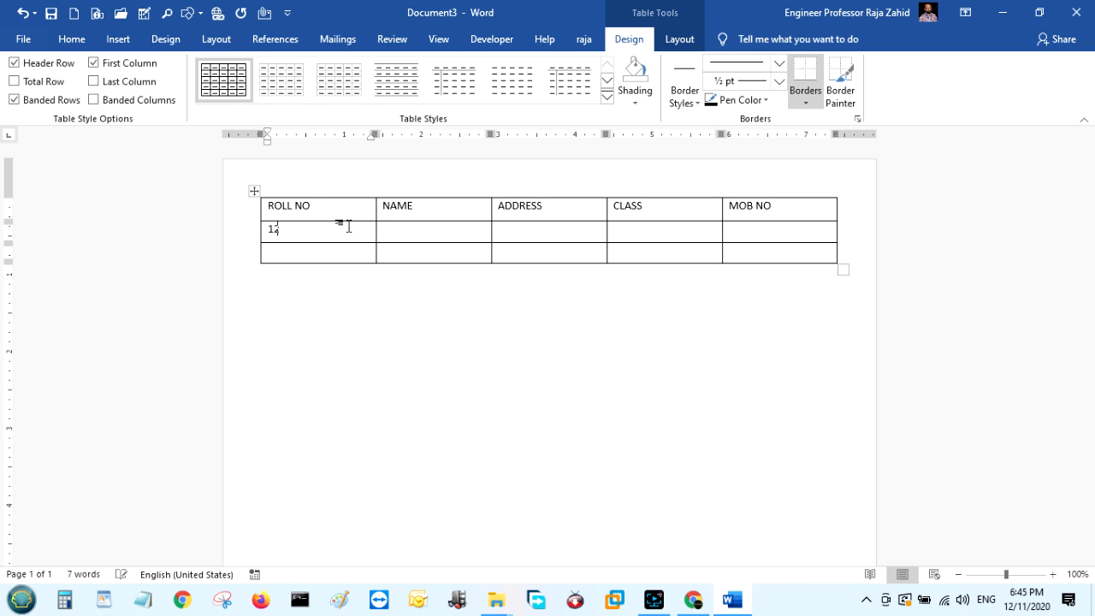
click(420, 232)
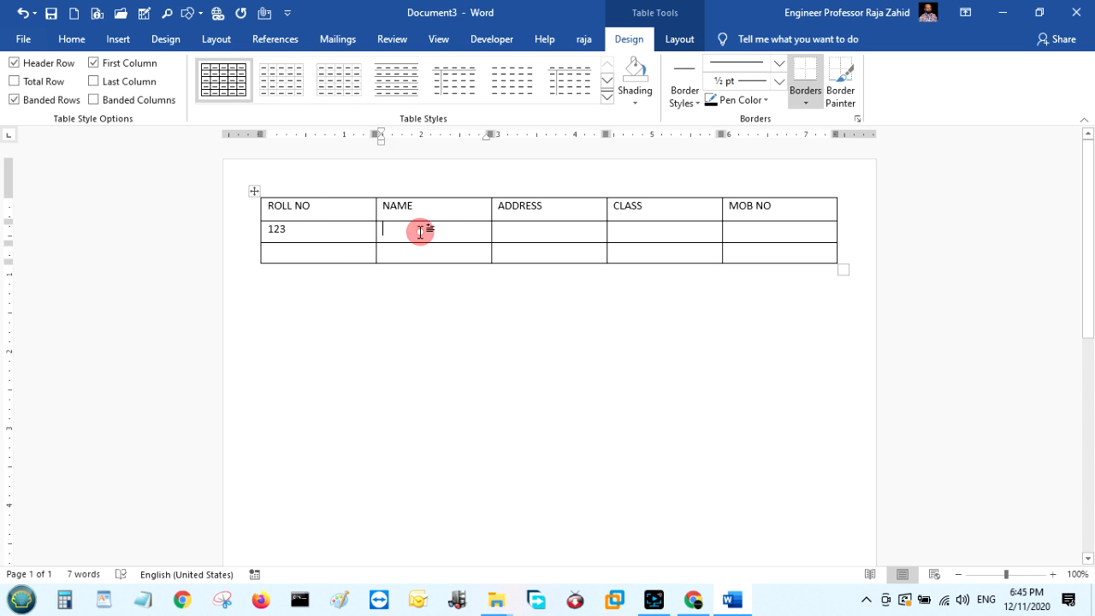
text(MEHMOOD)
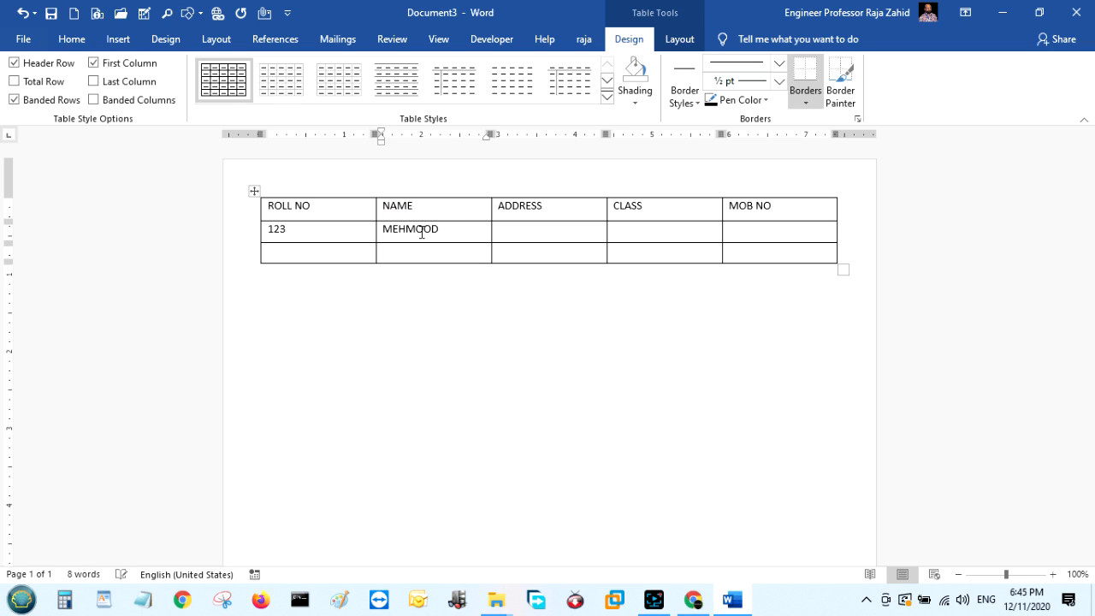
click(530, 228)
text(J)
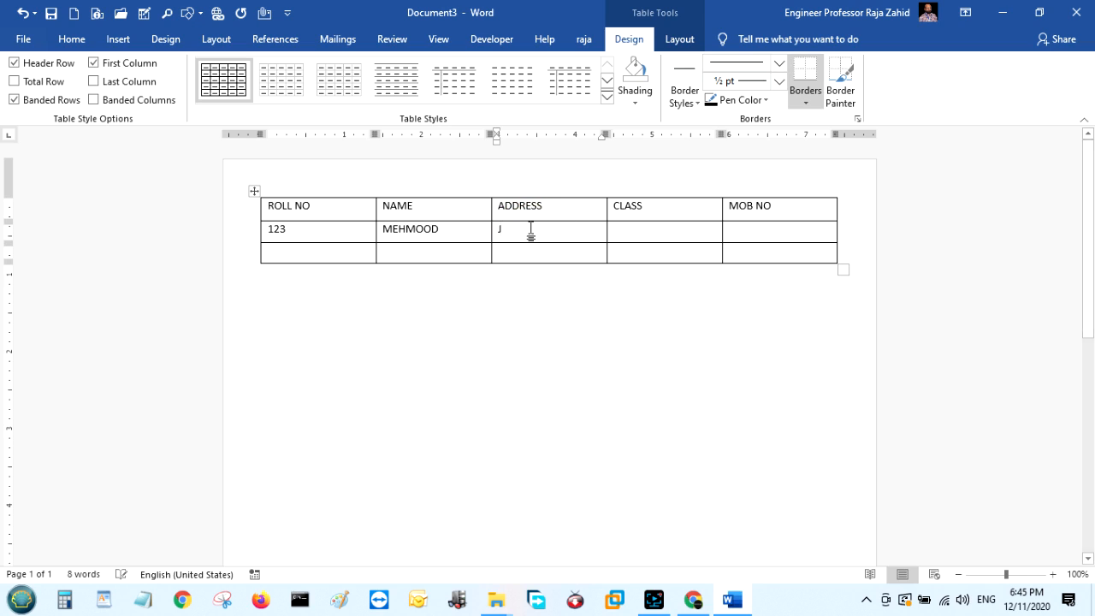
text(HELUM)
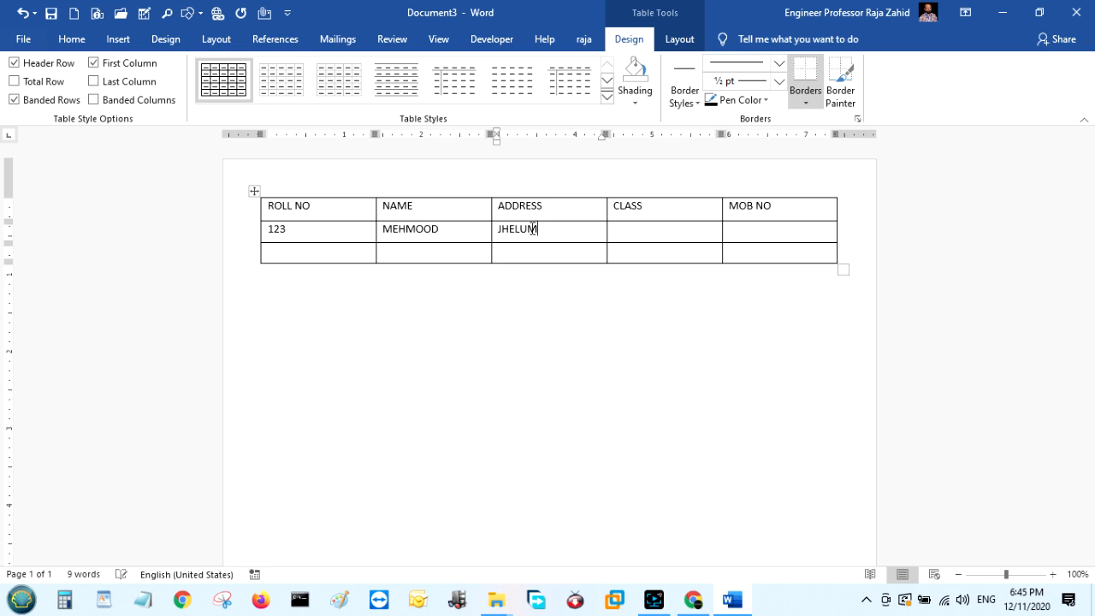
click(678, 228)
text(12)
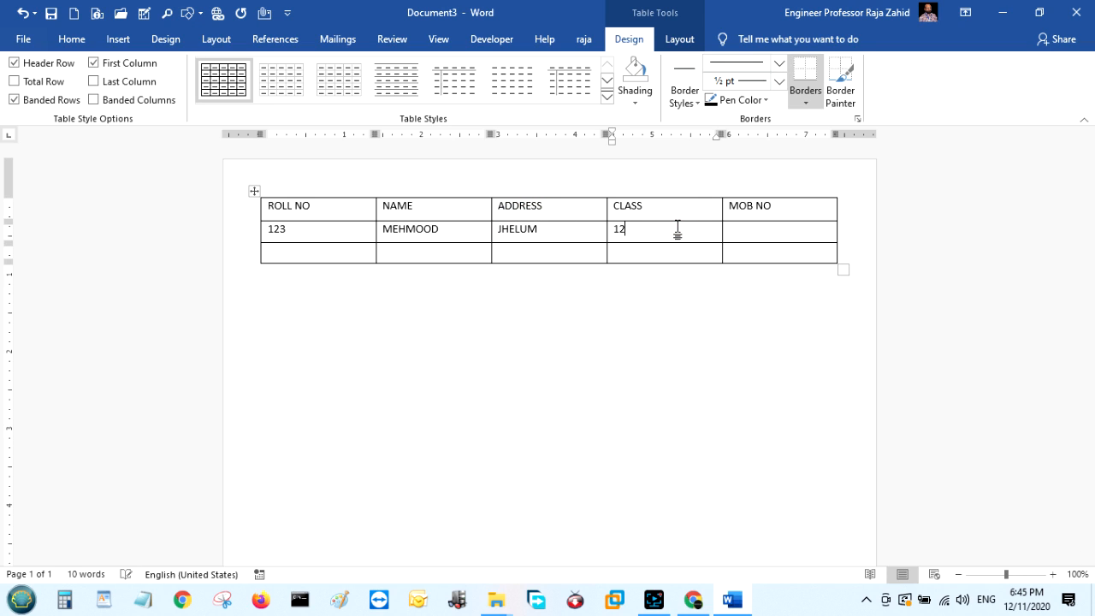
click(760, 231)
Fill row 3 with the second student's roll number, name, address, class 11 and mobile number.
click(318, 252)
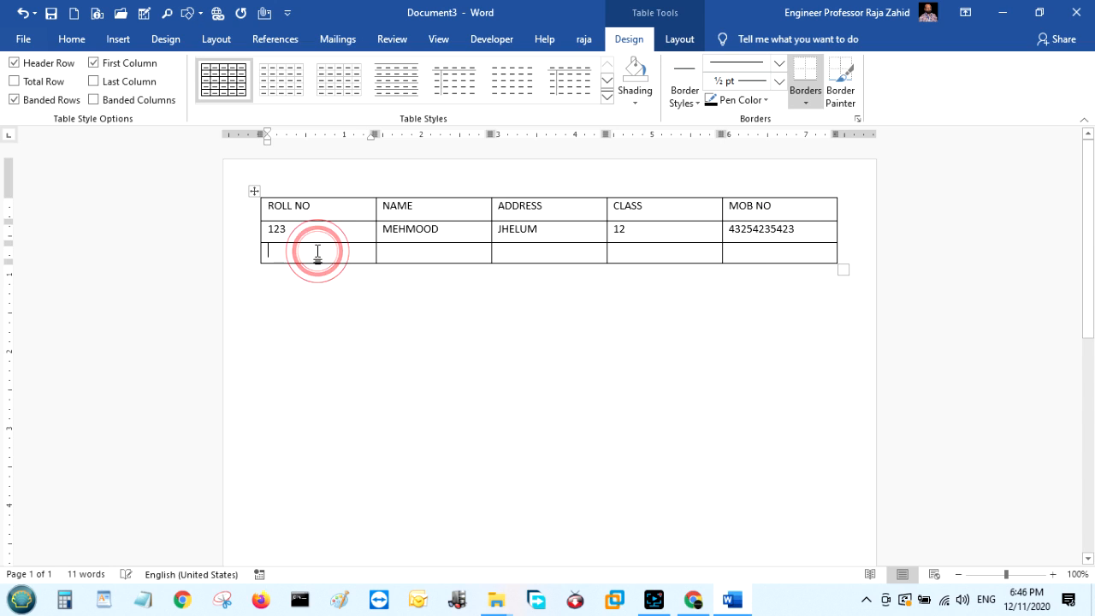
text(34324)
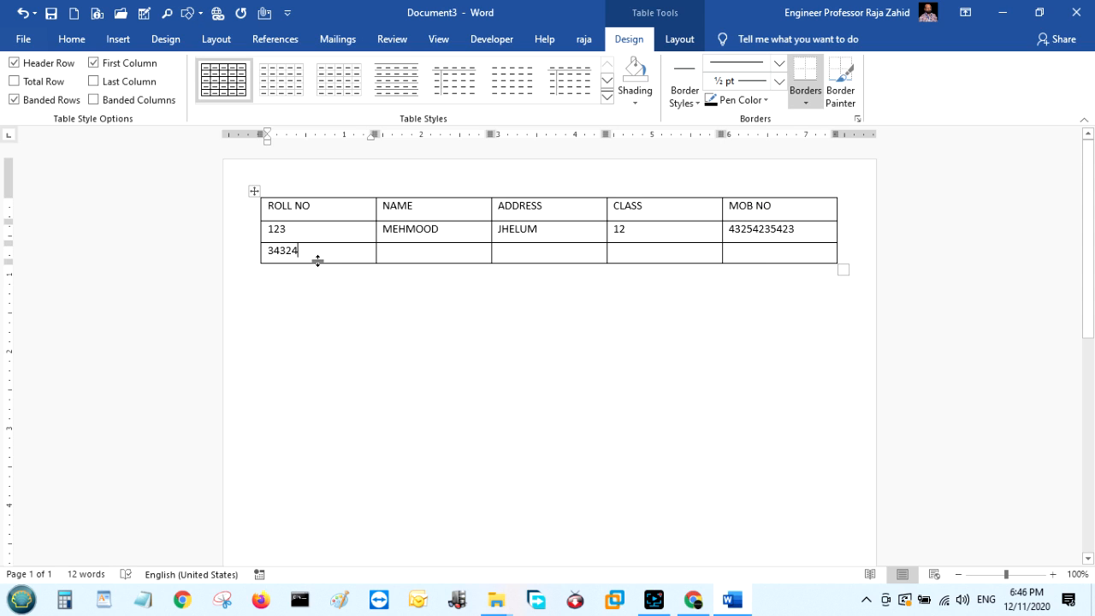
key(BackSpace)
key(BackSpace)
click(413, 251)
text(AKRAM)
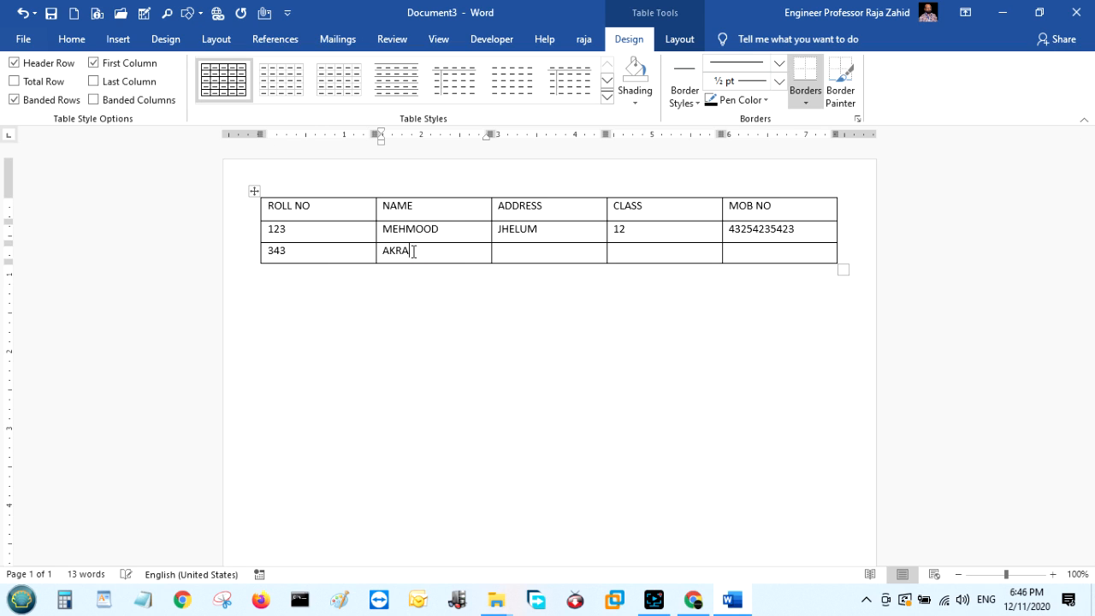
click(565, 249)
text(DINA)
click(673, 259)
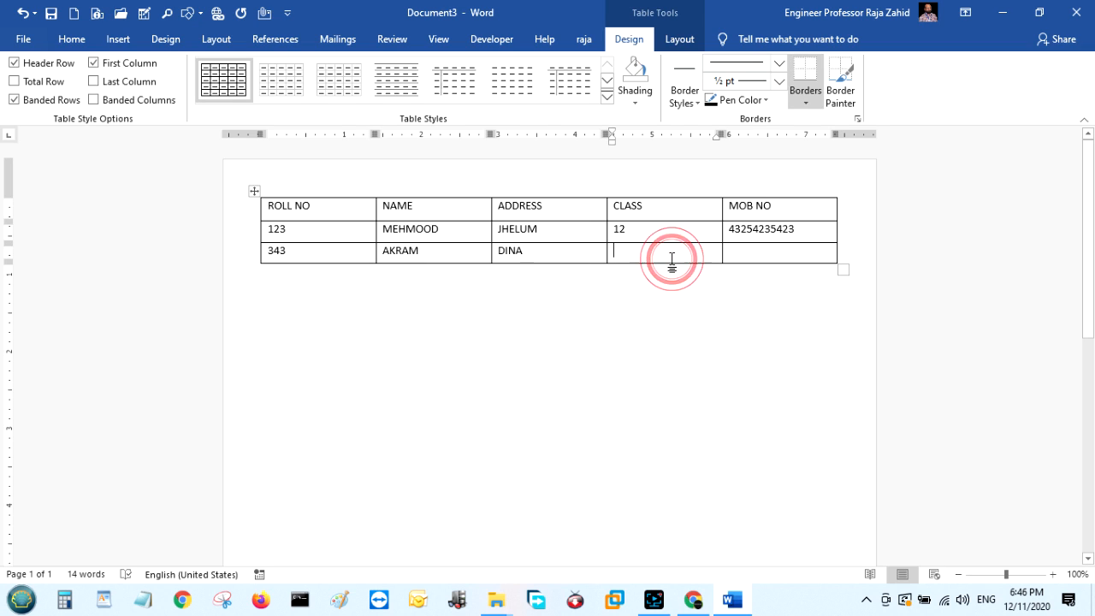
text(11)
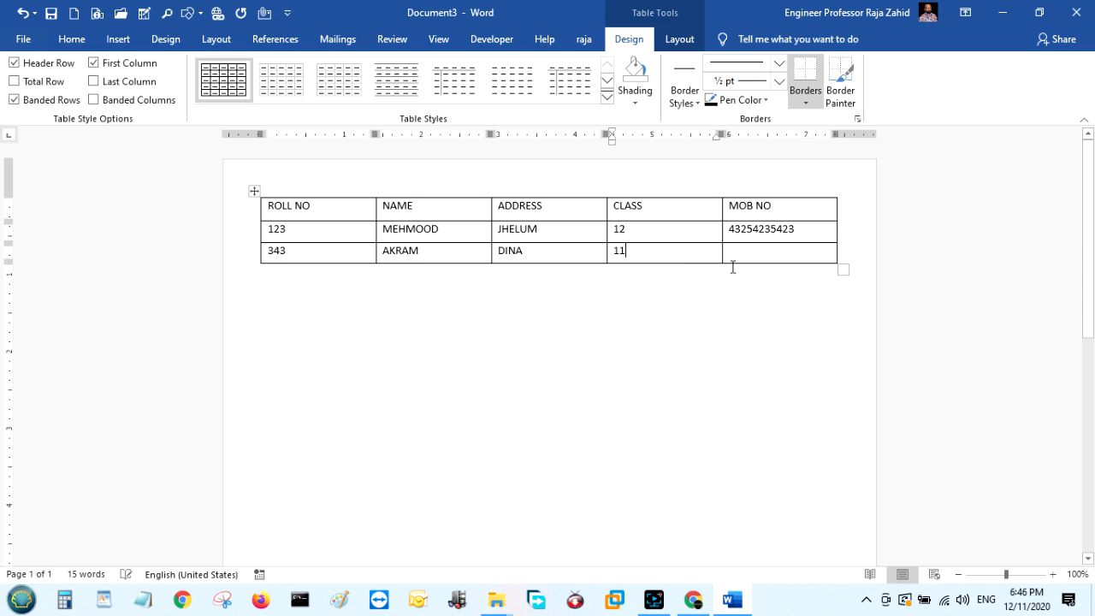
click(741, 255)
text(4342)
mouse_move(251, 223)
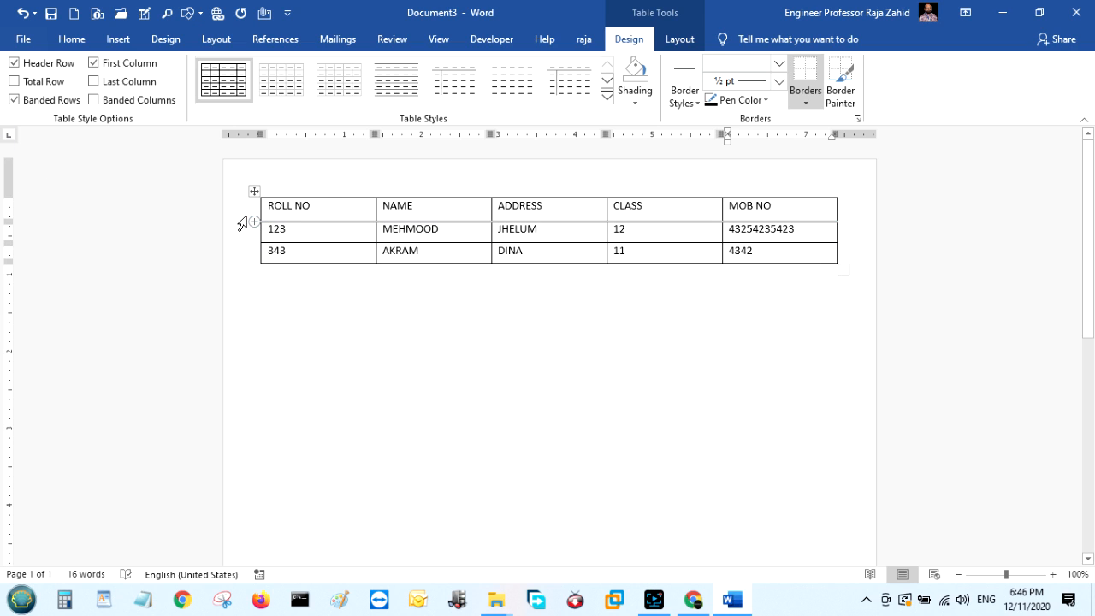
Apply bold and red font colour to the ROLL NO–MOB NO header row.
click(247, 210)
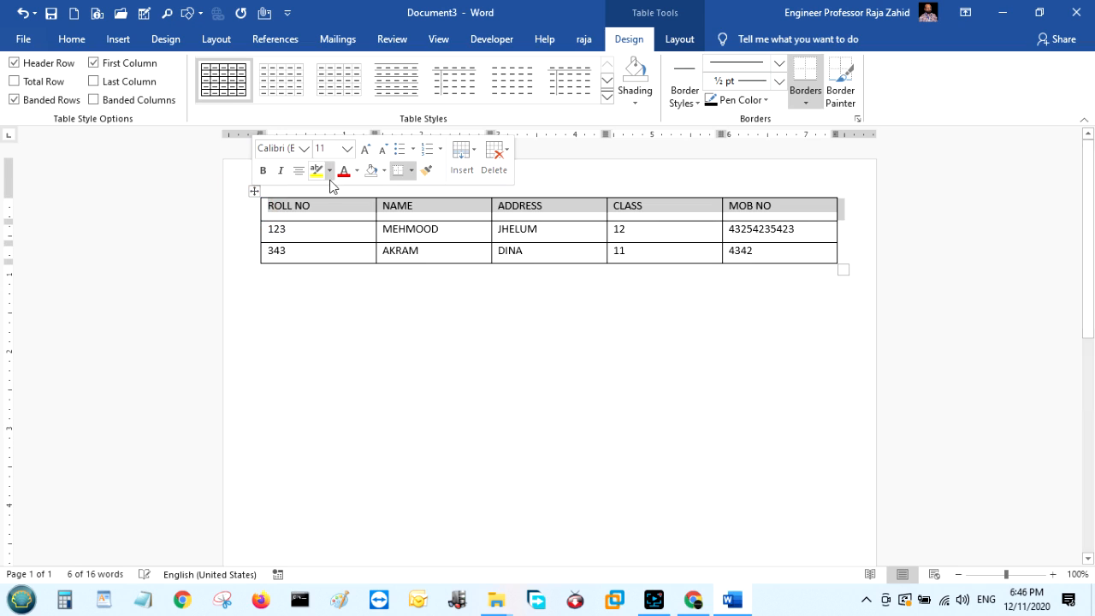
click(264, 171)
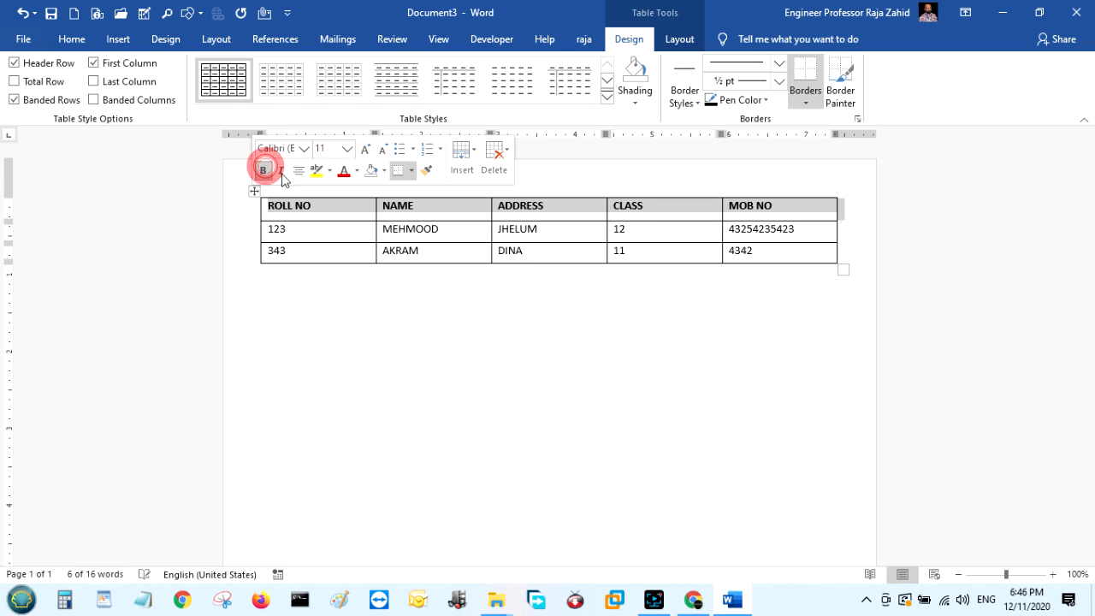
click(344, 171)
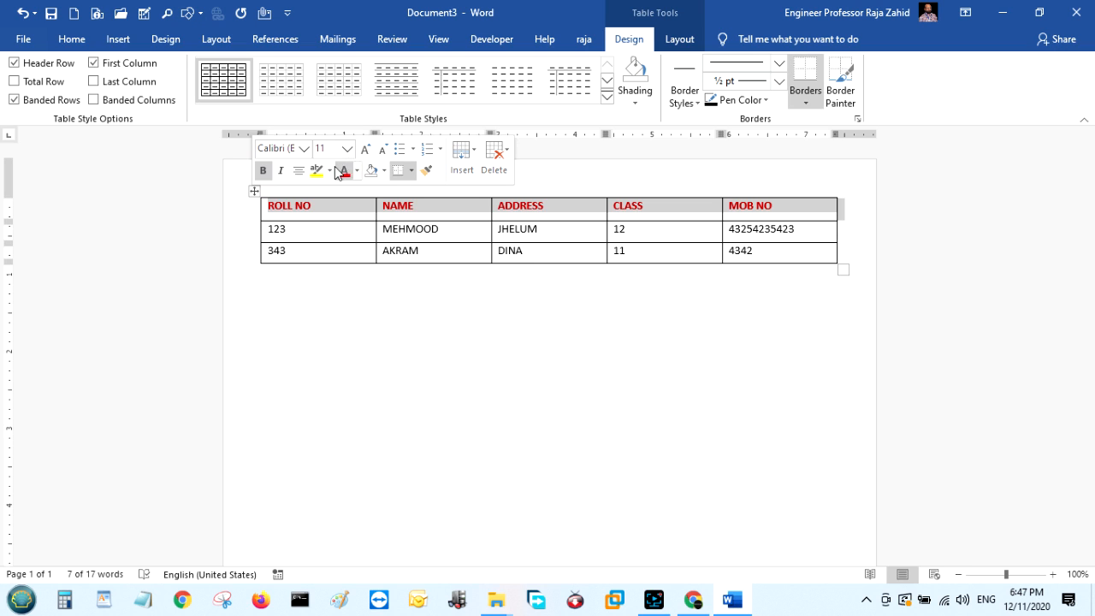
click(364, 300)
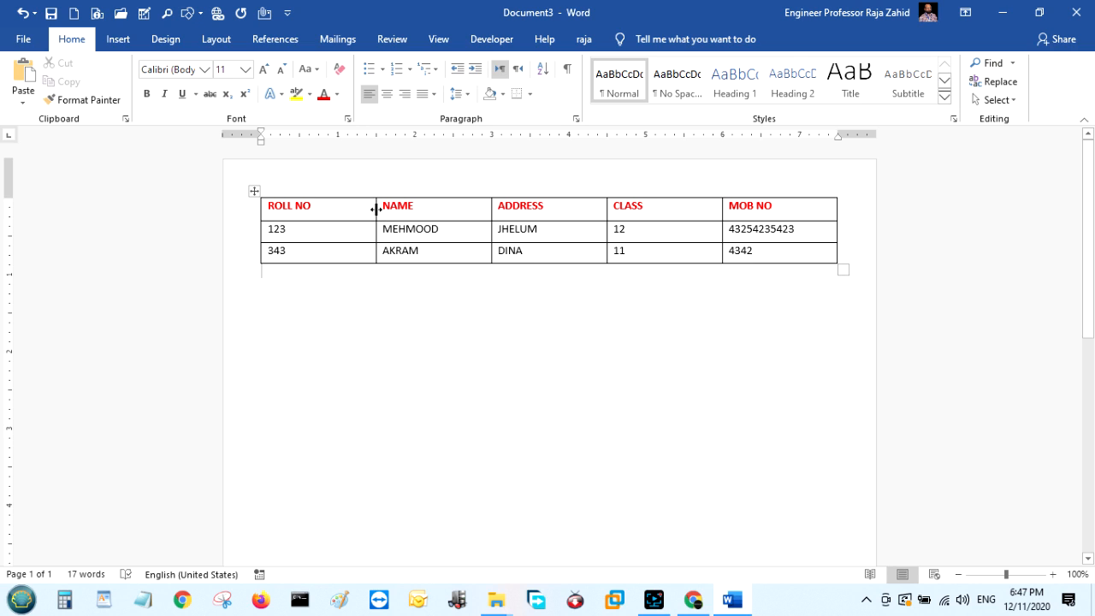
Try narrowing the ROLL NO, NAME and ADDRESS columns by dragging borders, then undo.
drag(376, 209, 323, 213)
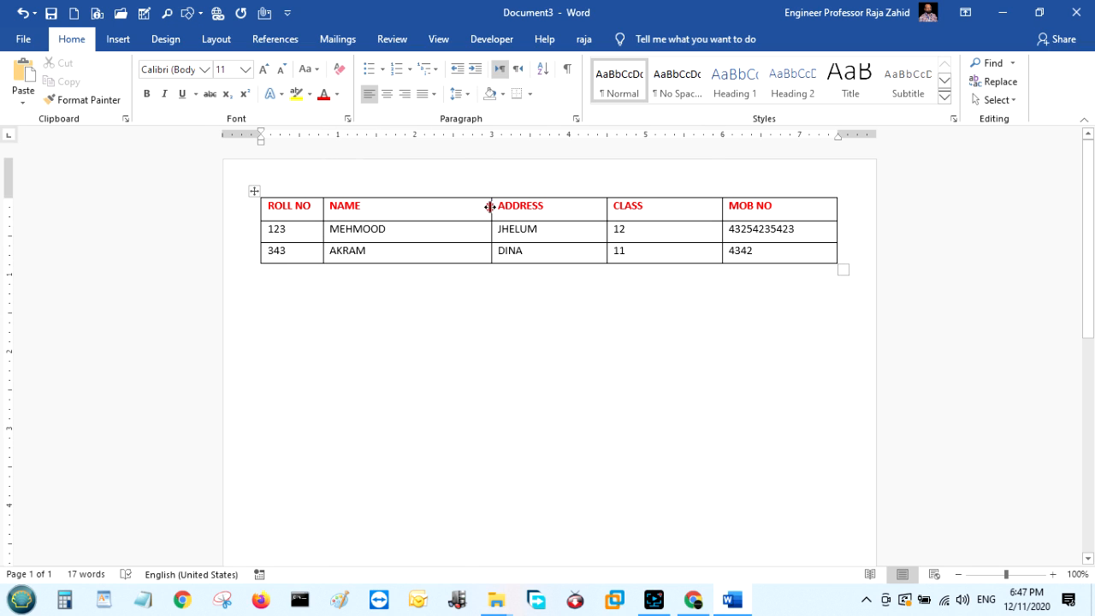
drag(490, 207, 410, 205)
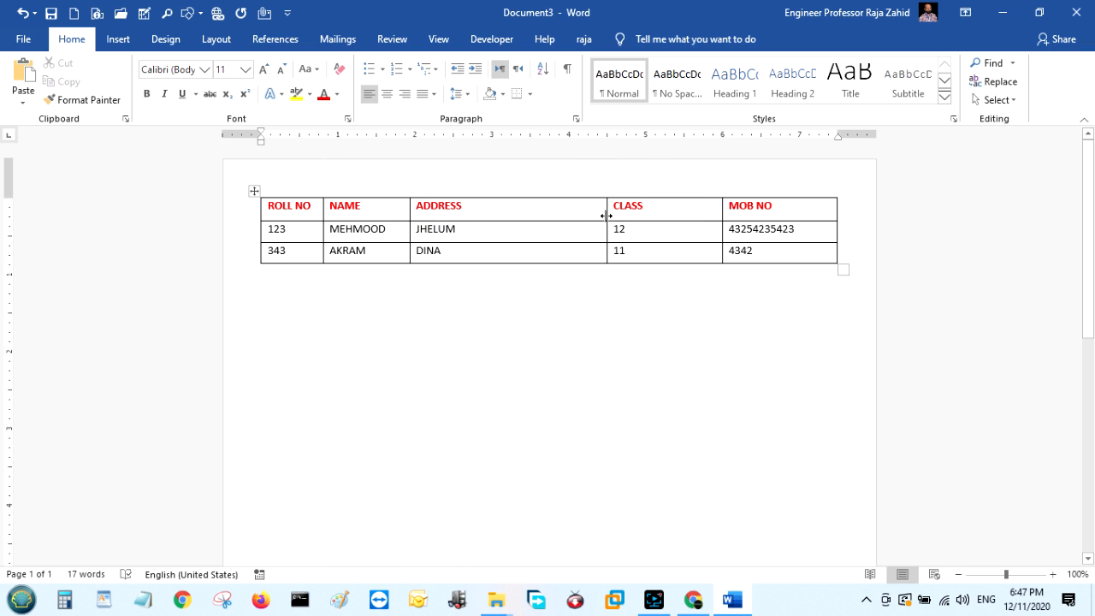
drag(607, 214, 497, 211)
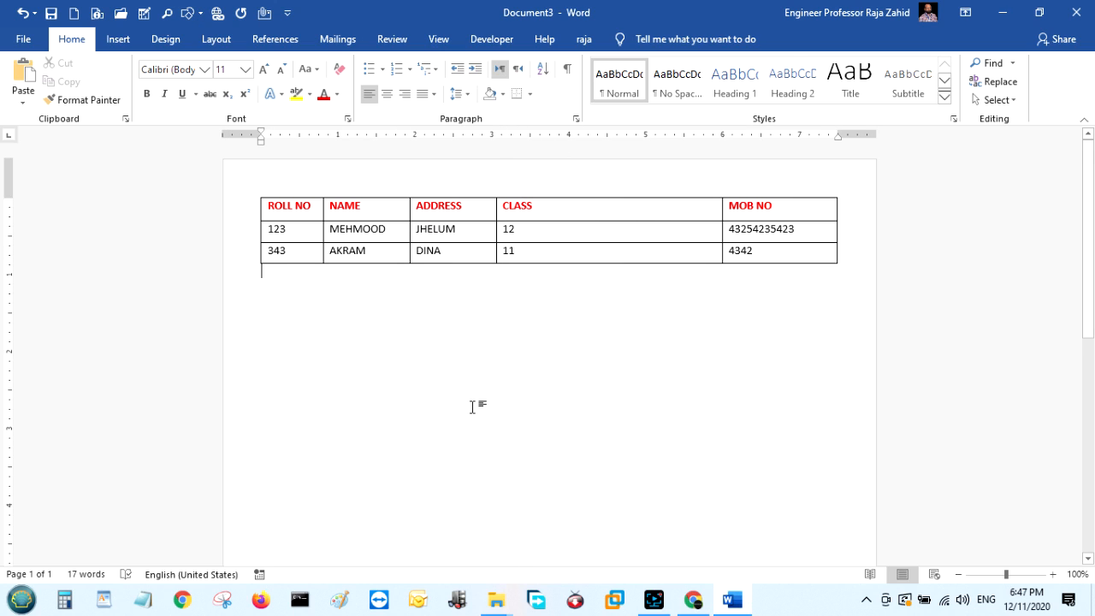
key(ctrl+z)
key(ctrl+z)
key(ctrl+z)
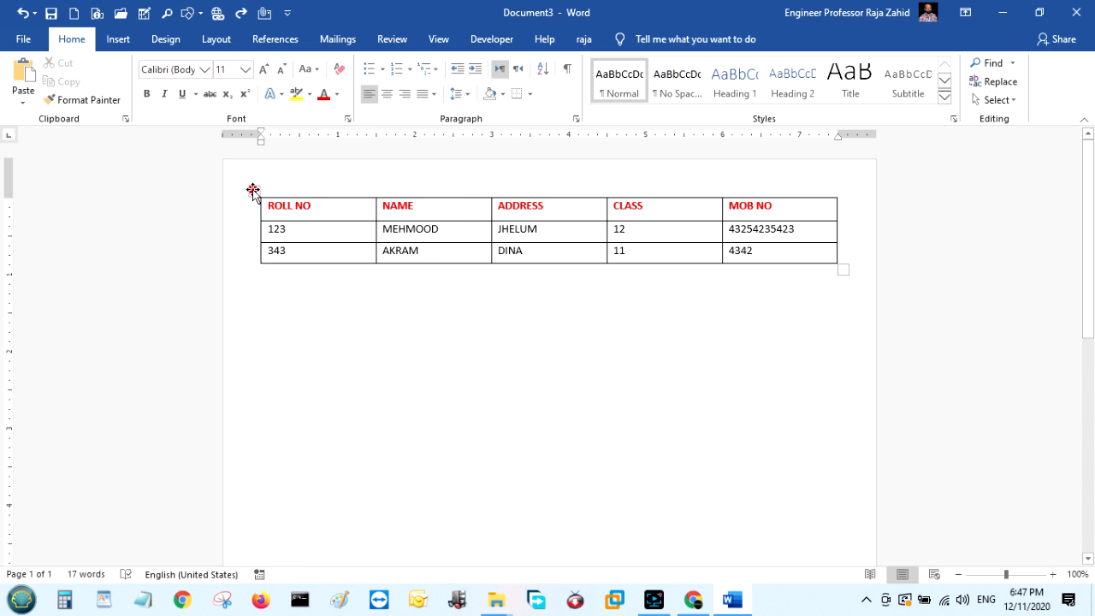
Trial AutoFit on the whole table and then the ROLL NO column, undoing each.
click(253, 190)
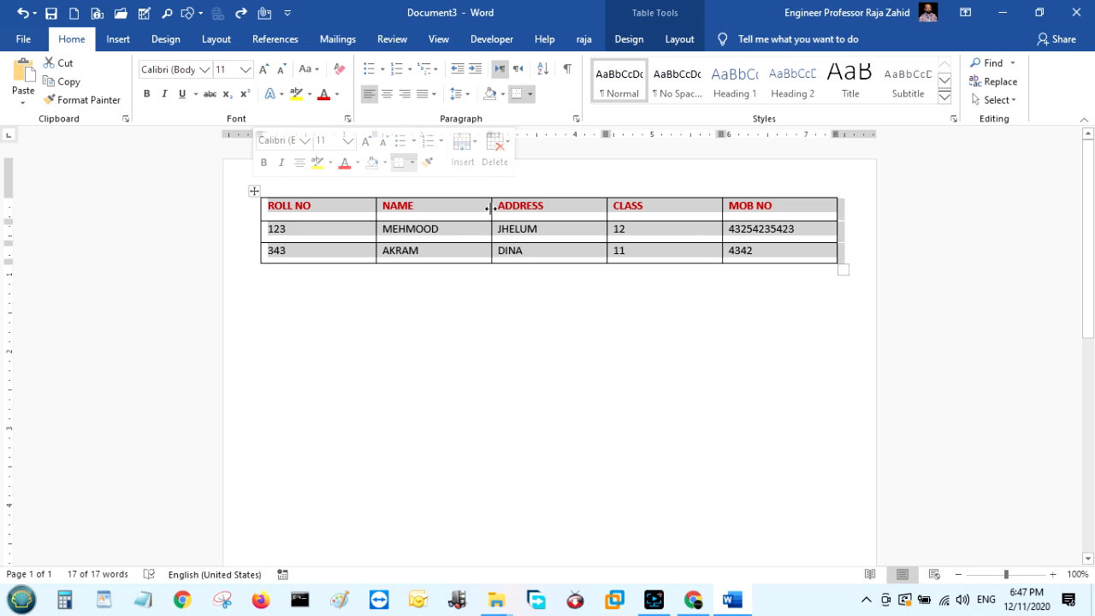
click(490, 206)
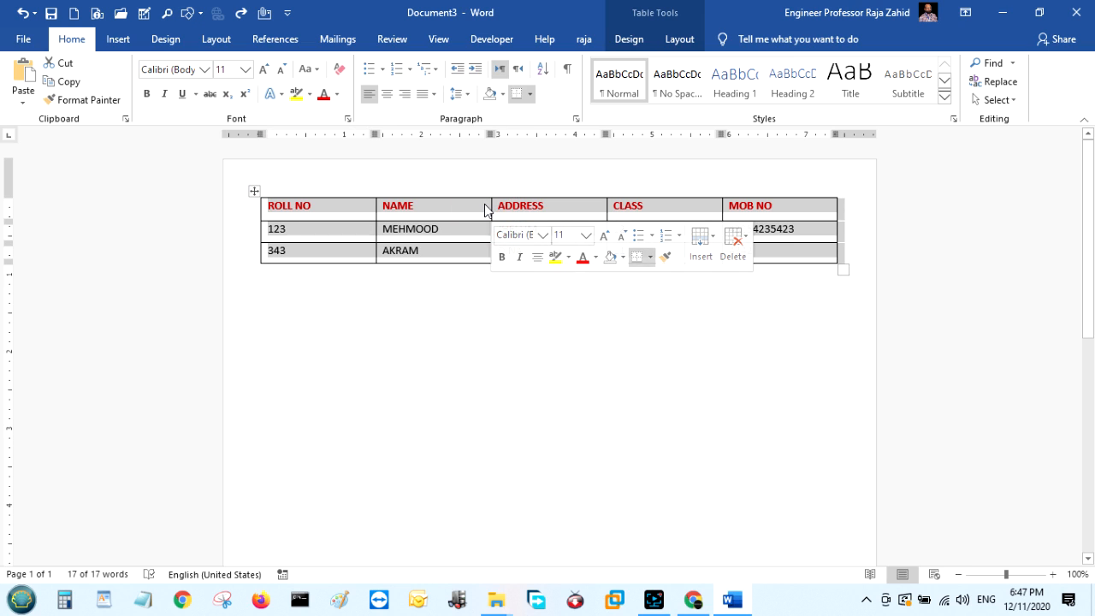
double_click(490, 206)
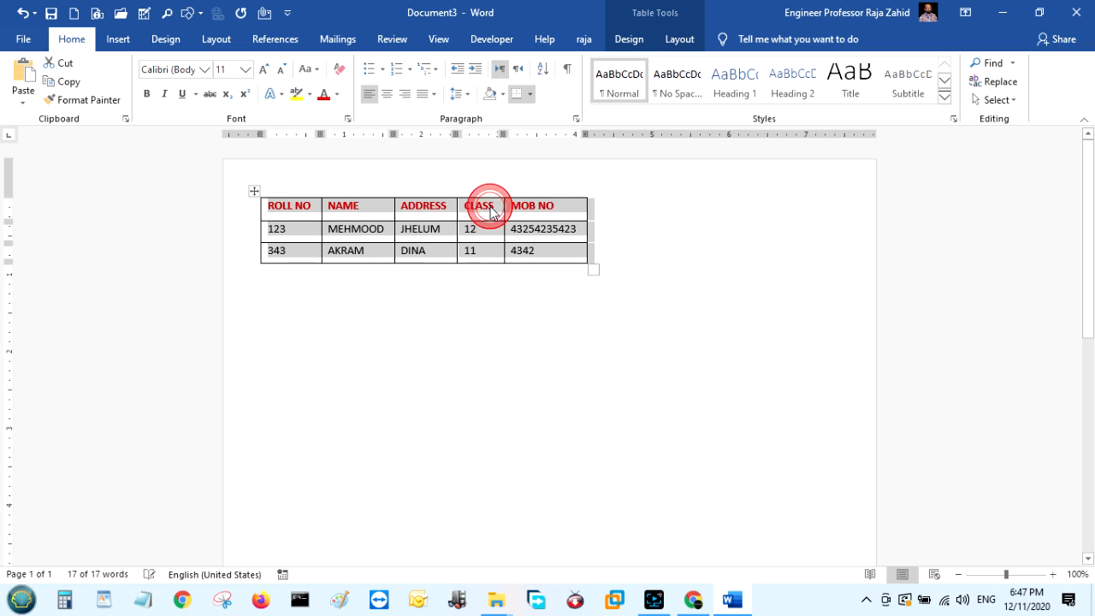
click(509, 354)
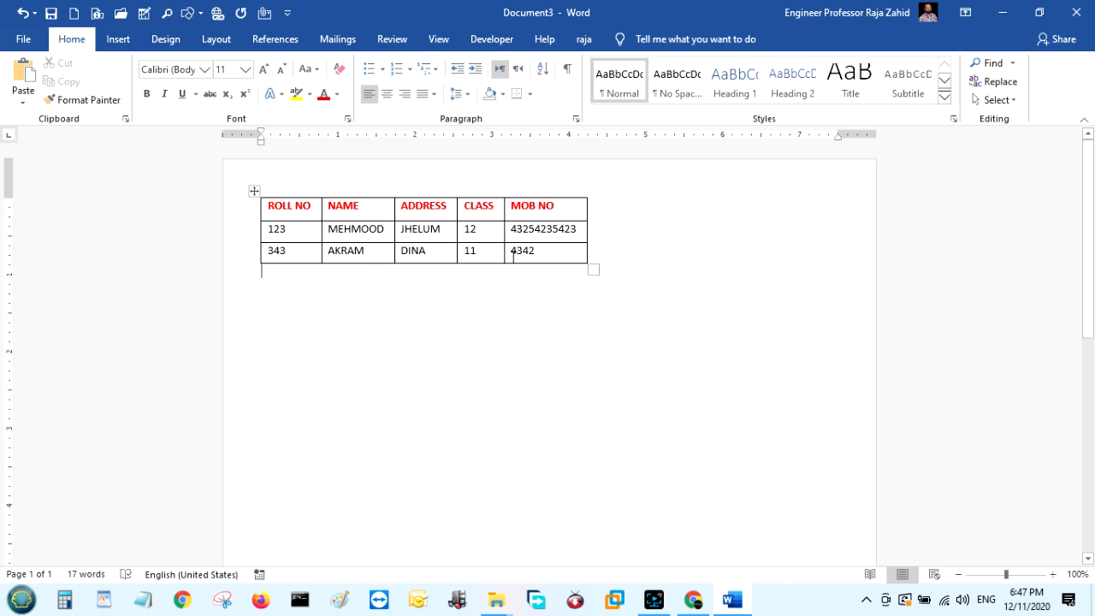
key(ctrl+z)
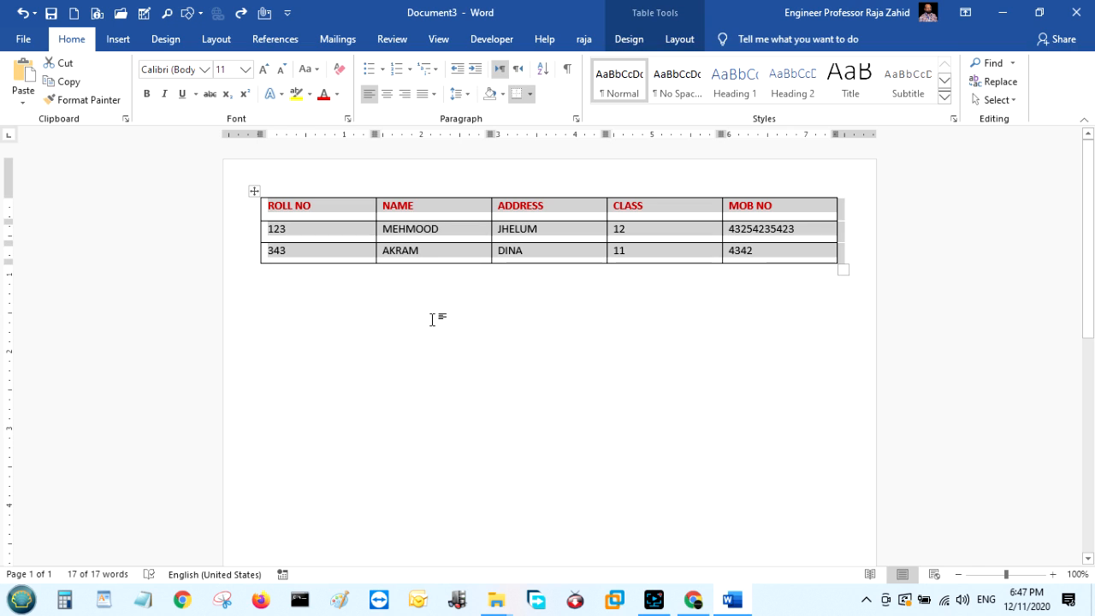
click(422, 341)
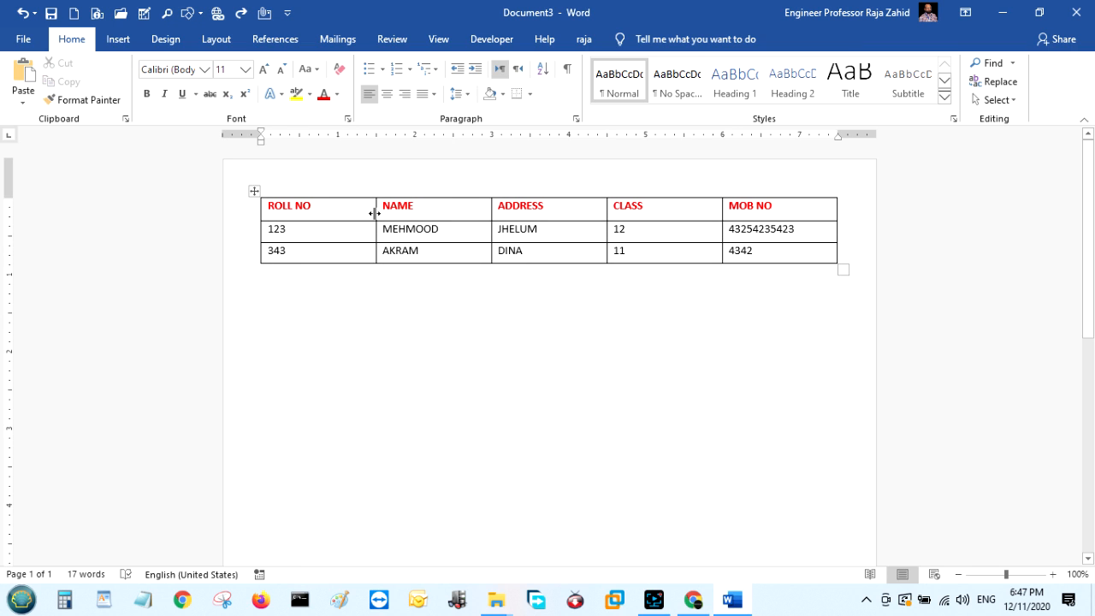
double_click(375, 213)
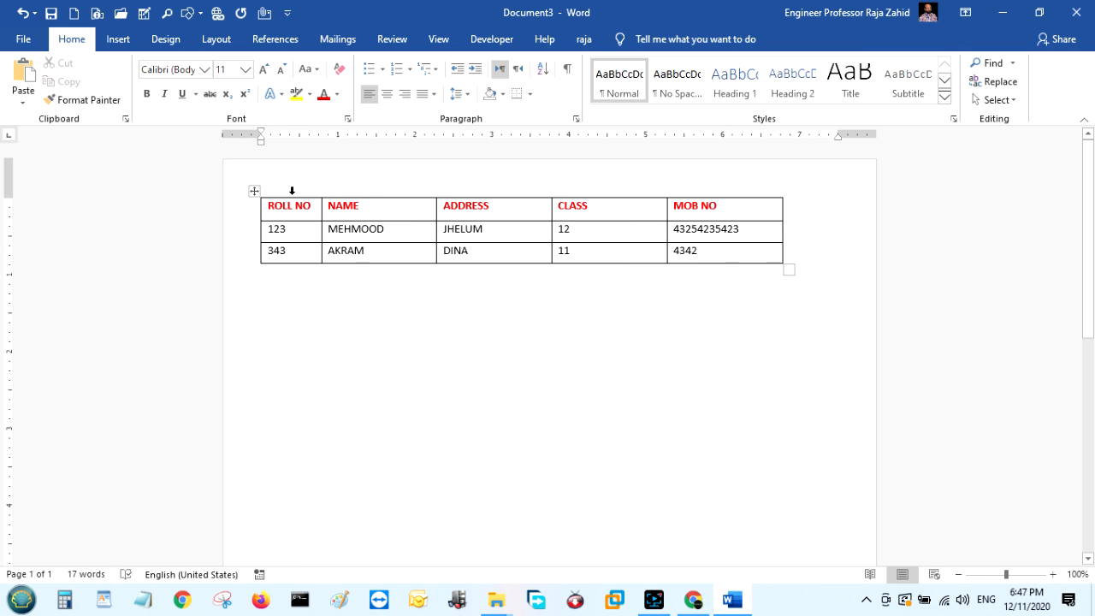
key(ctrl+z)
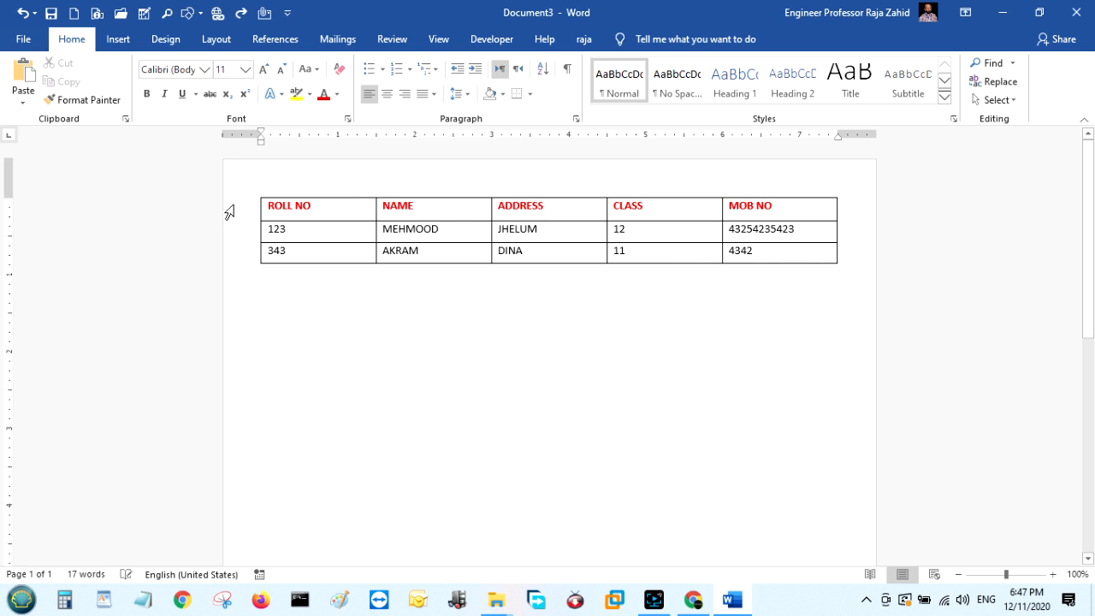
AutoFit every column of the selected table to its contents.
click(254, 191)
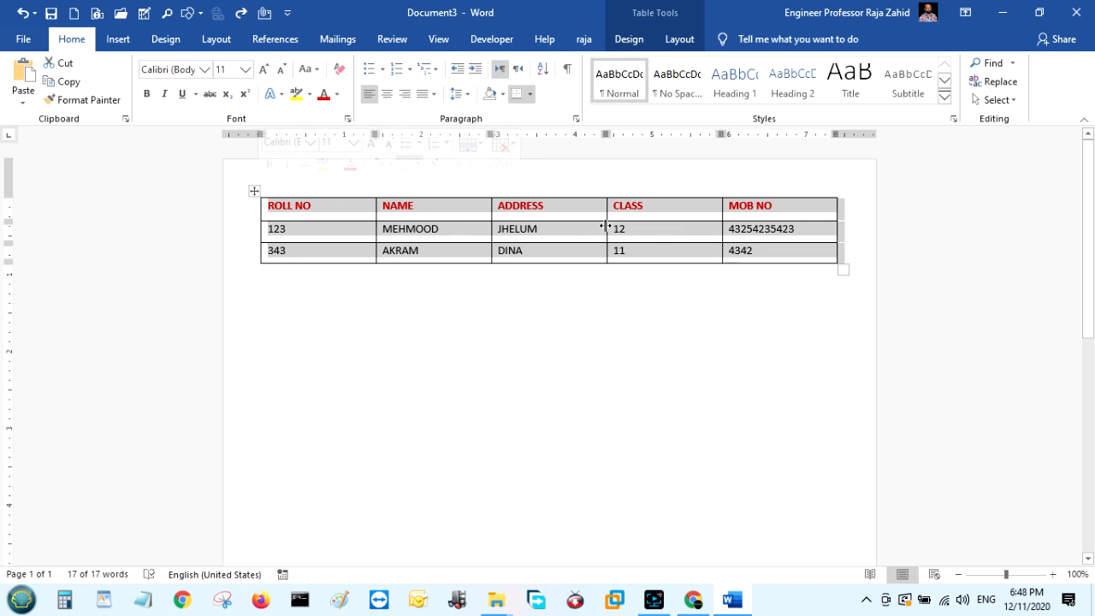
click(722, 204)
double_click(722, 204)
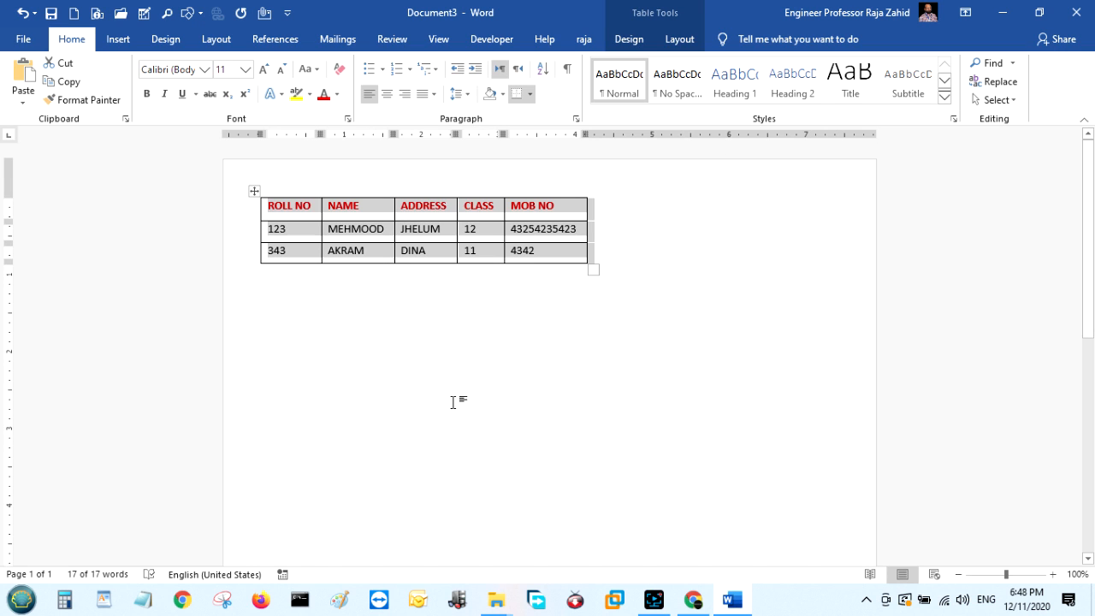
click(625, 331)
Stretch the table wider from its corner handle, auto-fit the columns, then widen it further right.
drag(589, 259, 819, 302)
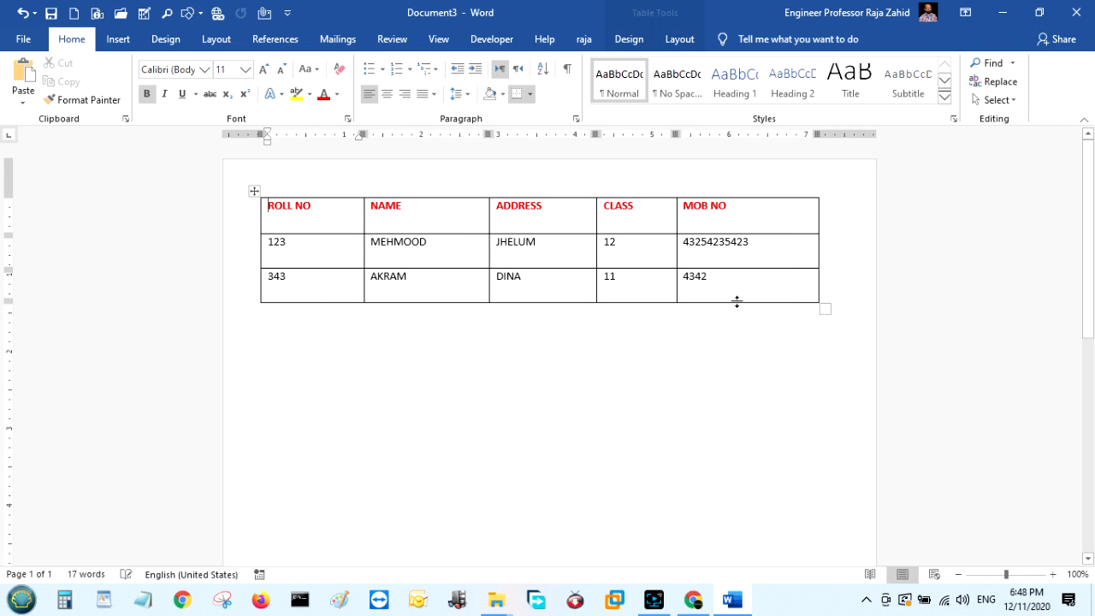
click(254, 190)
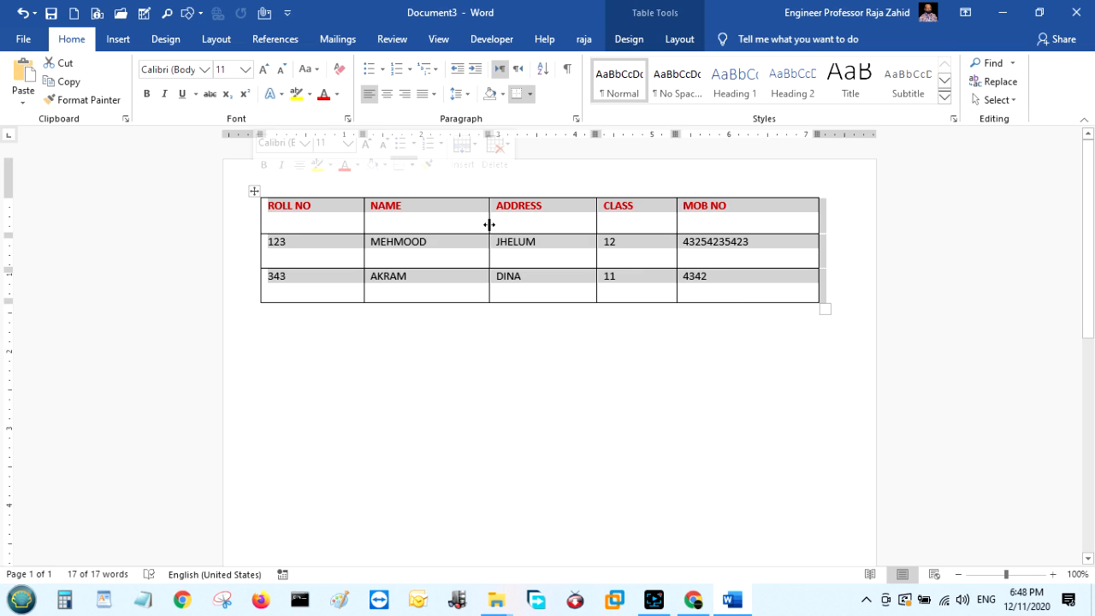
double_click(489, 224)
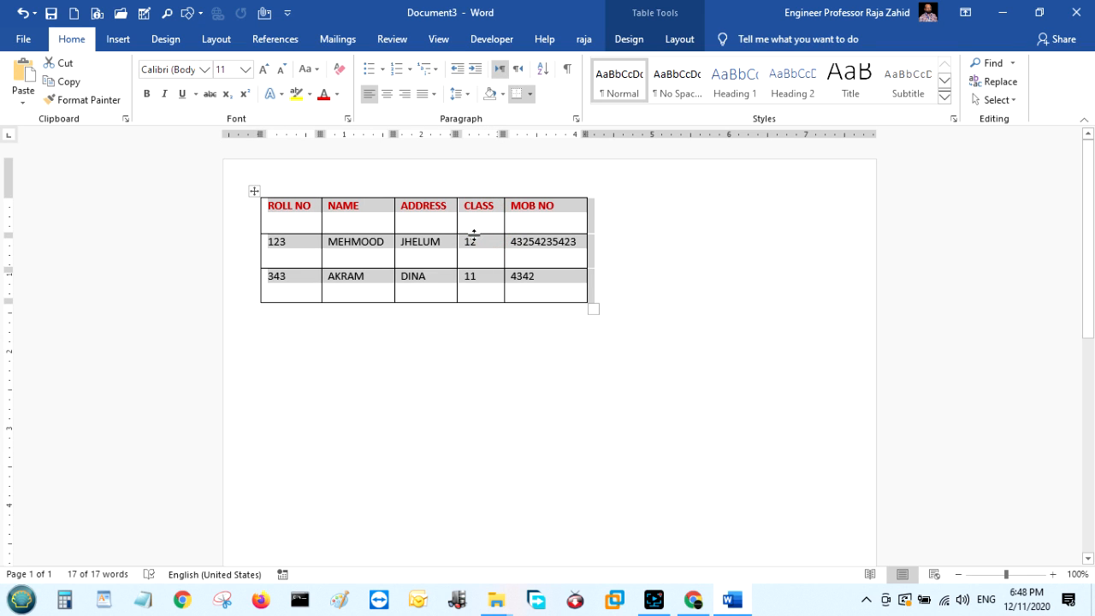
double_click(296, 236)
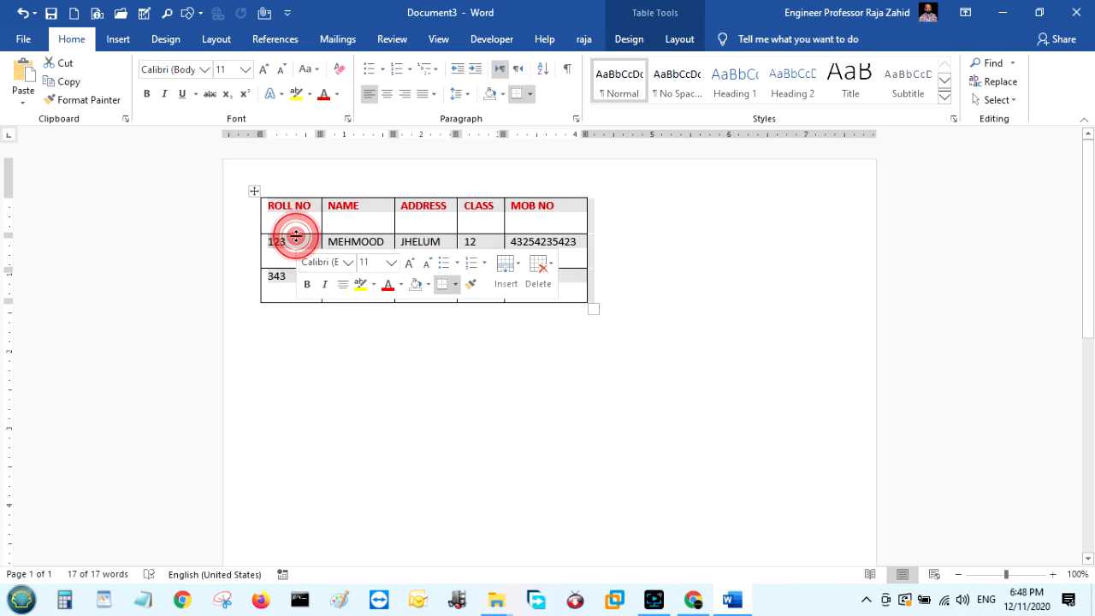
double_click(296, 236)
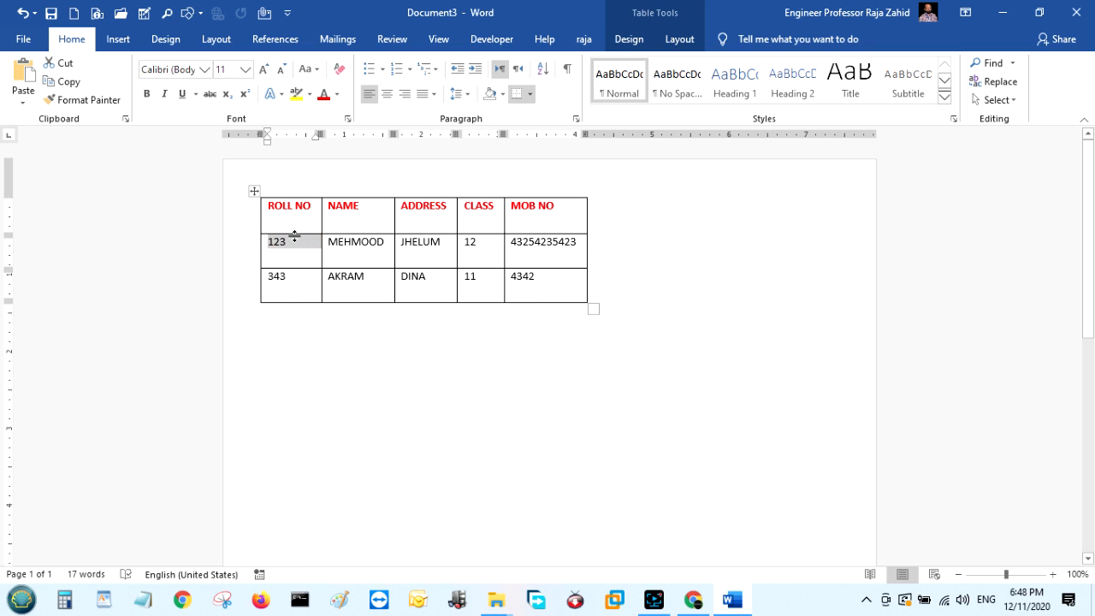
click(293, 231)
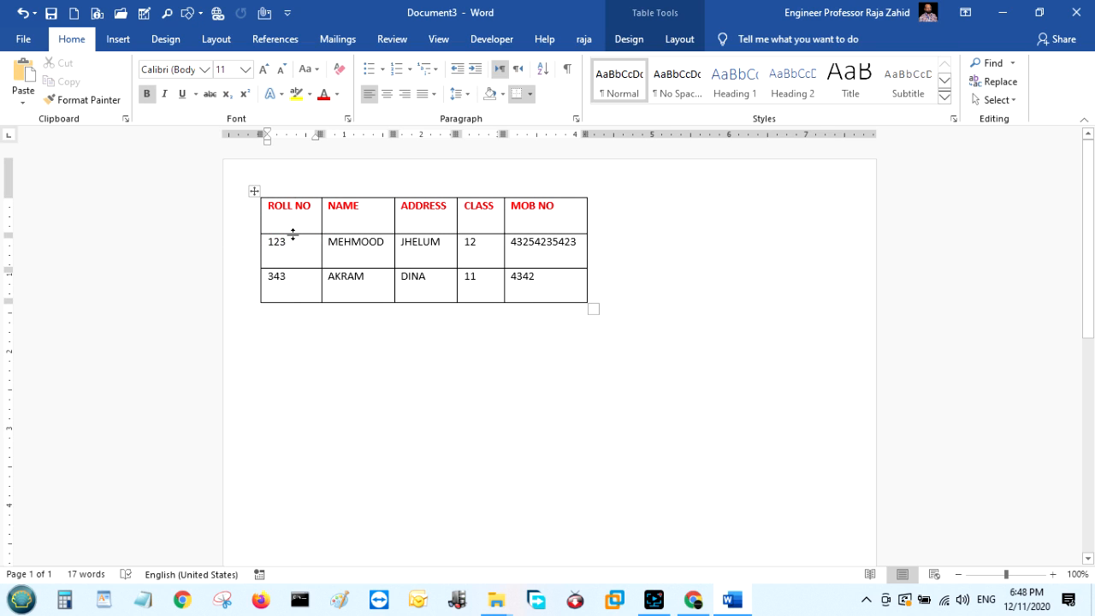
click(293, 232)
drag(595, 311, 797, 307)
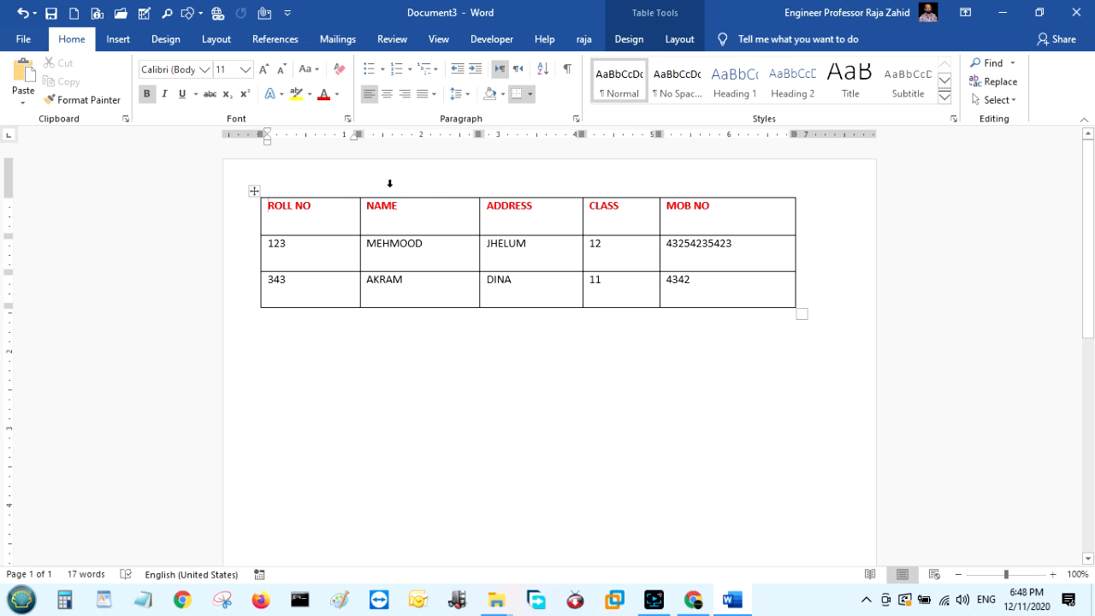
Insert an empty column to the left of the NAME column.
click(396, 192)
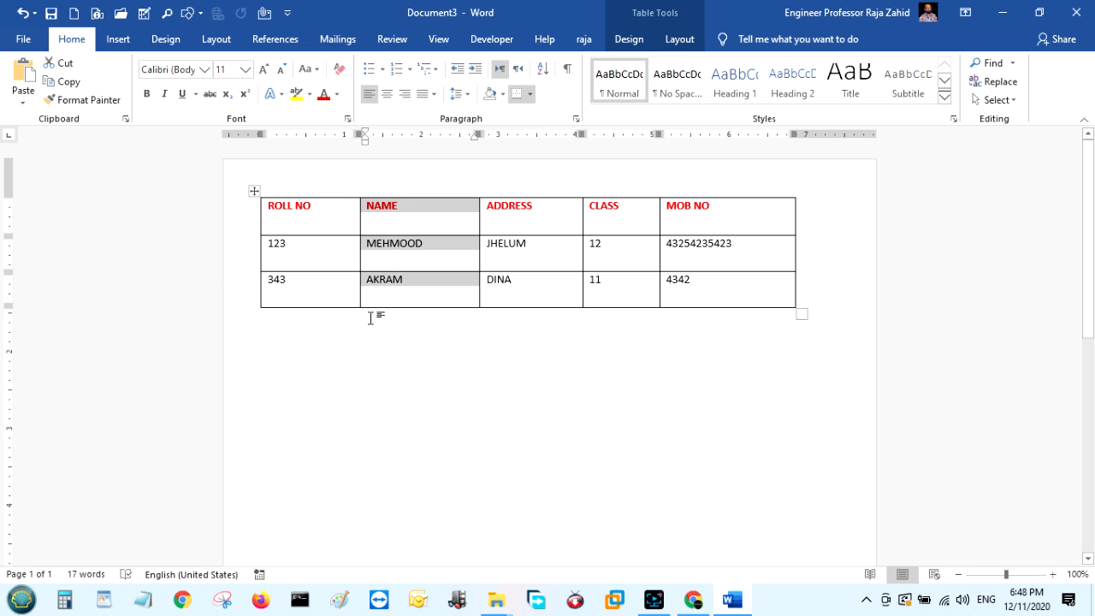
click(351, 369)
click(243, 253)
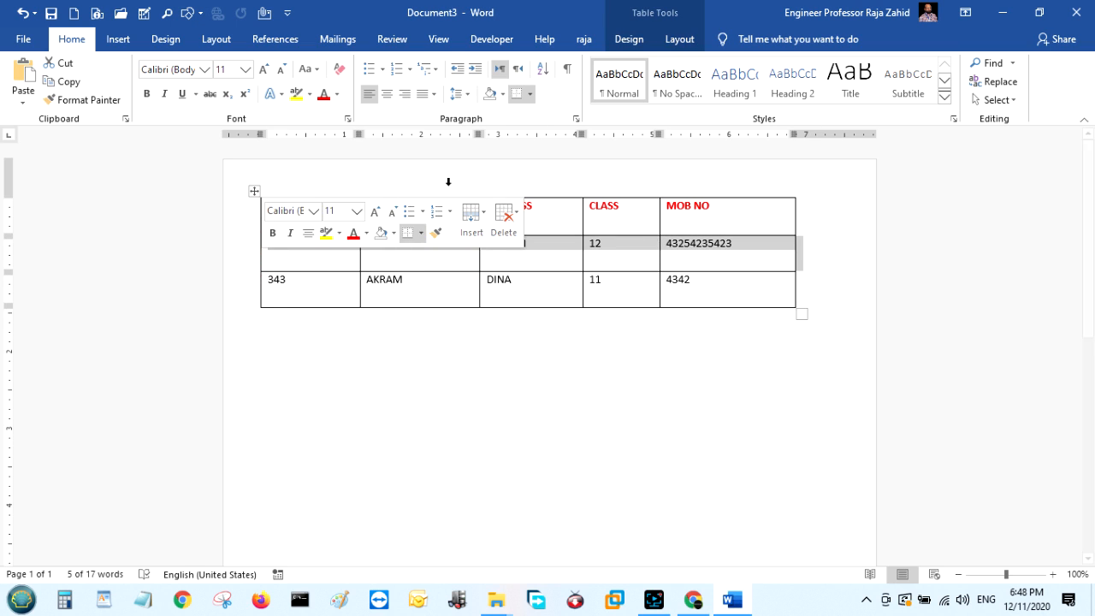
click(438, 374)
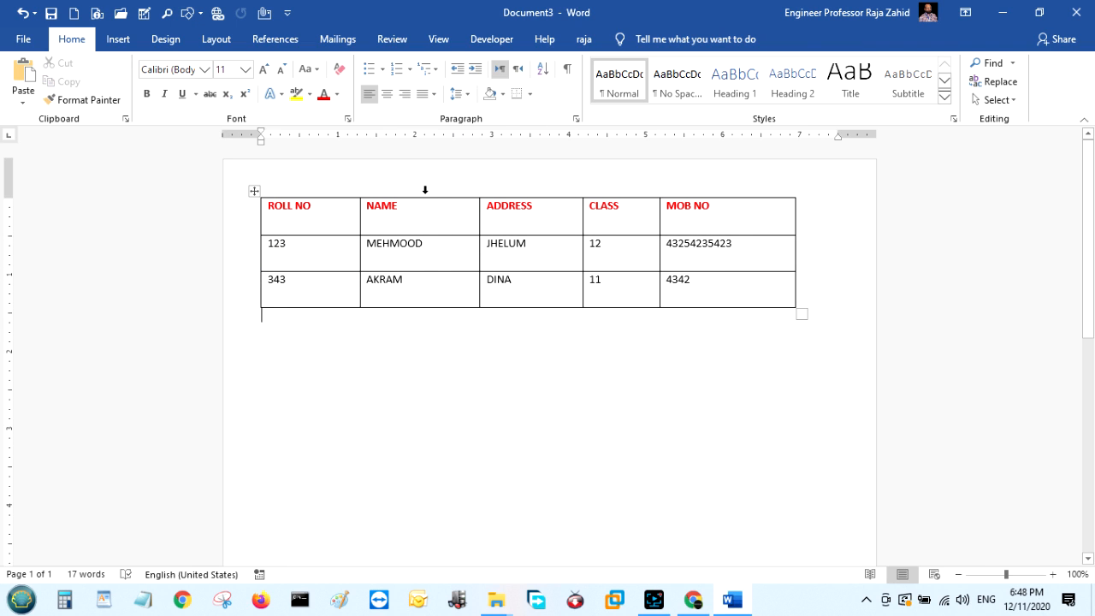
click(427, 193)
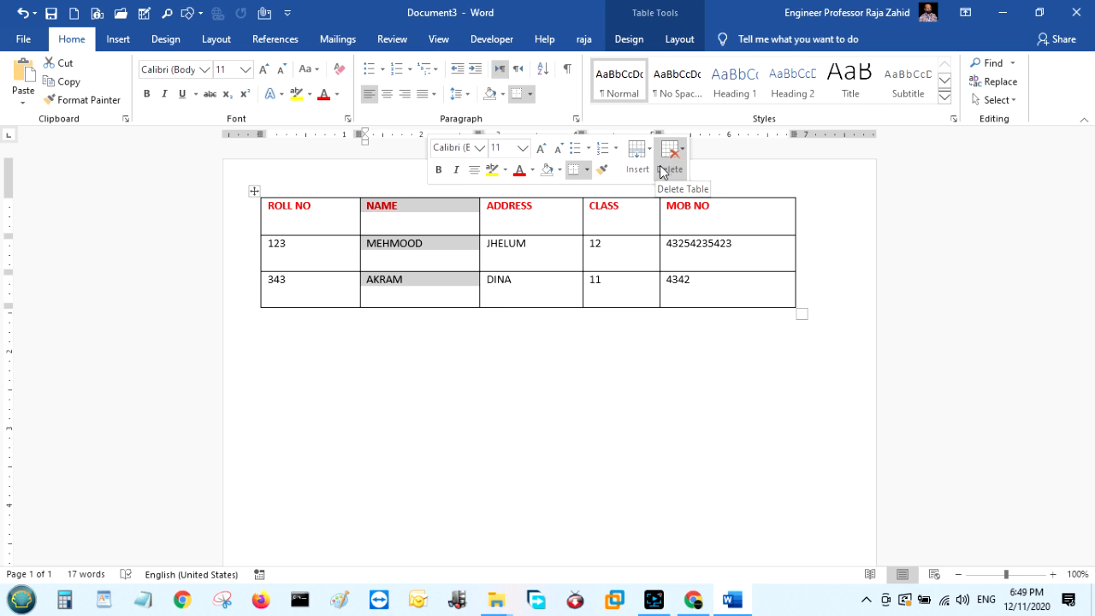
right_click(448, 213)
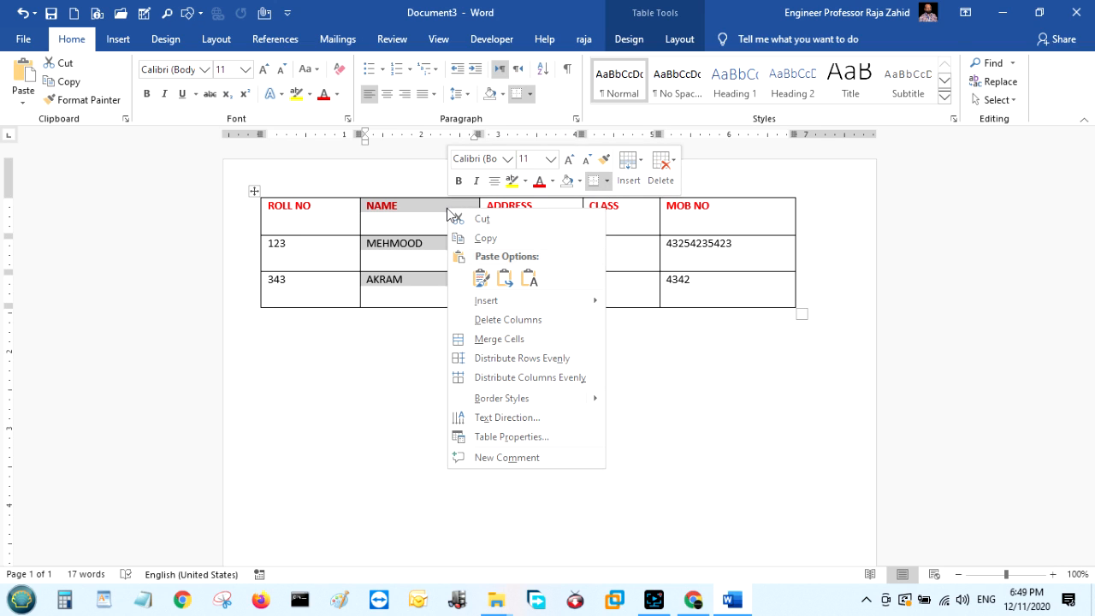
mouse_move(532, 309)
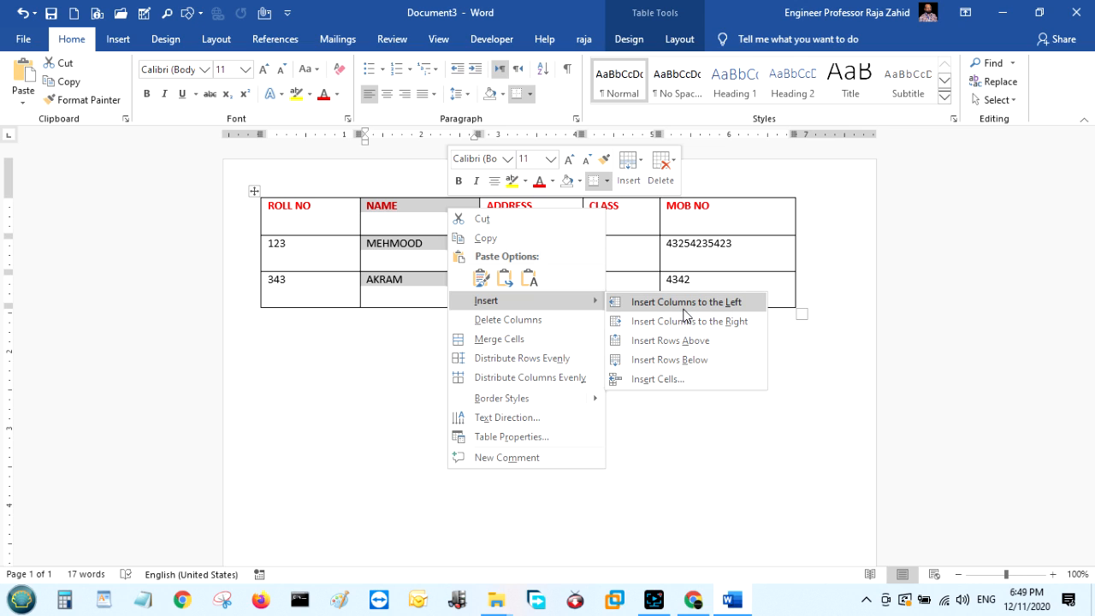
click(684, 308)
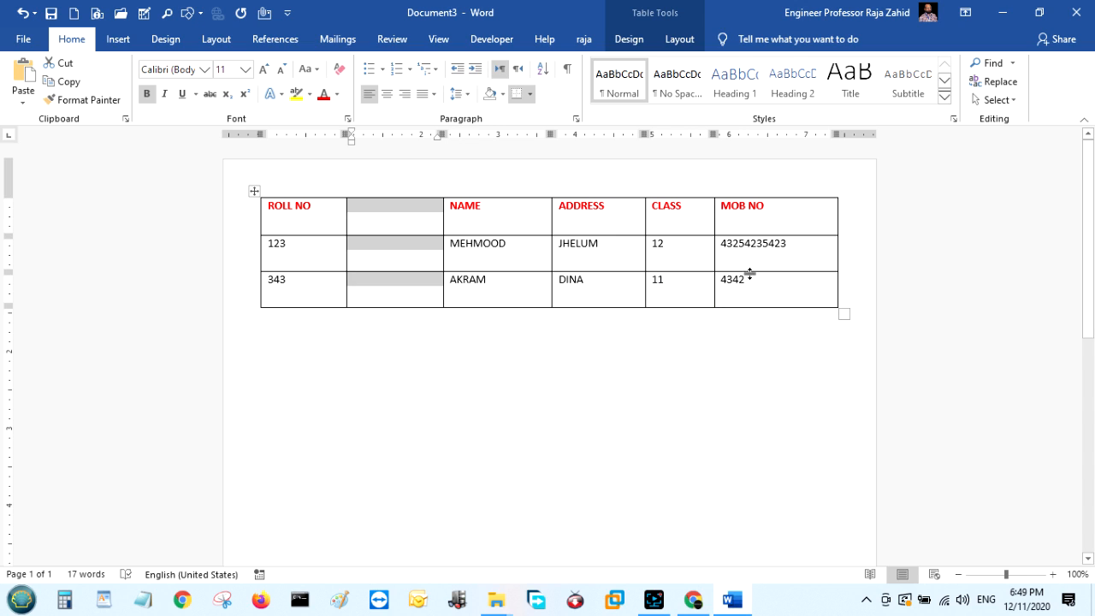
Insert an empty column to the right of the CLASS column.
click(668, 194)
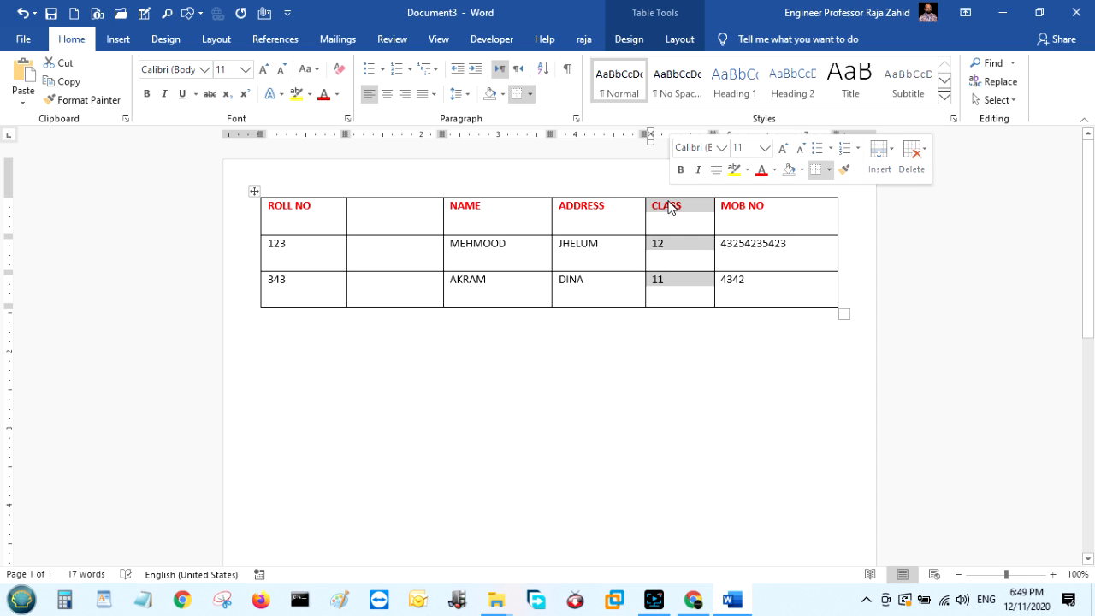
right_click(671, 207)
mouse_move(796, 299)
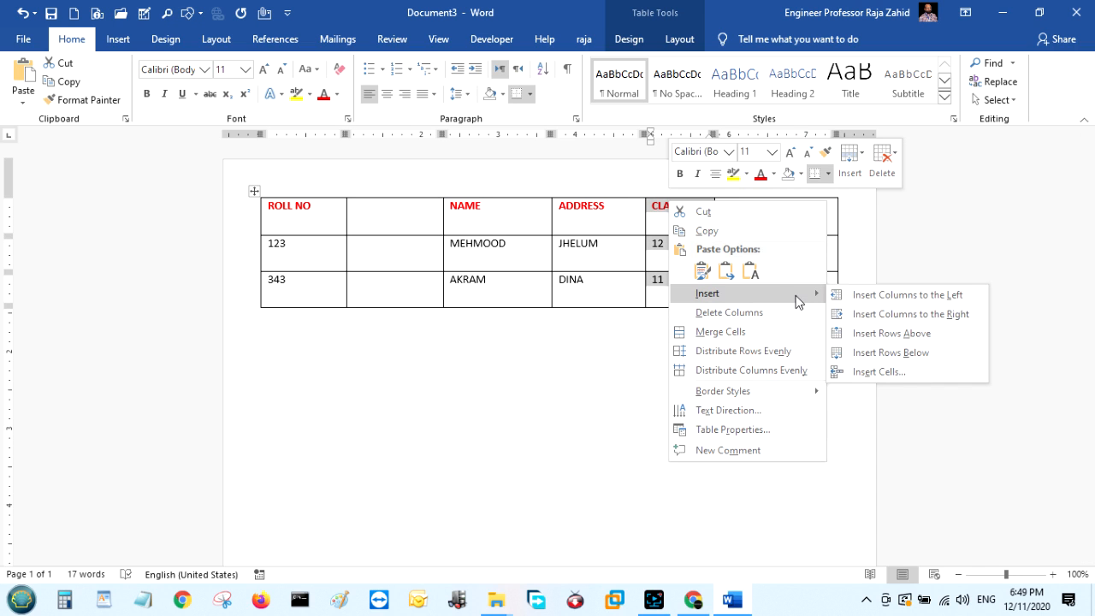
click(887, 314)
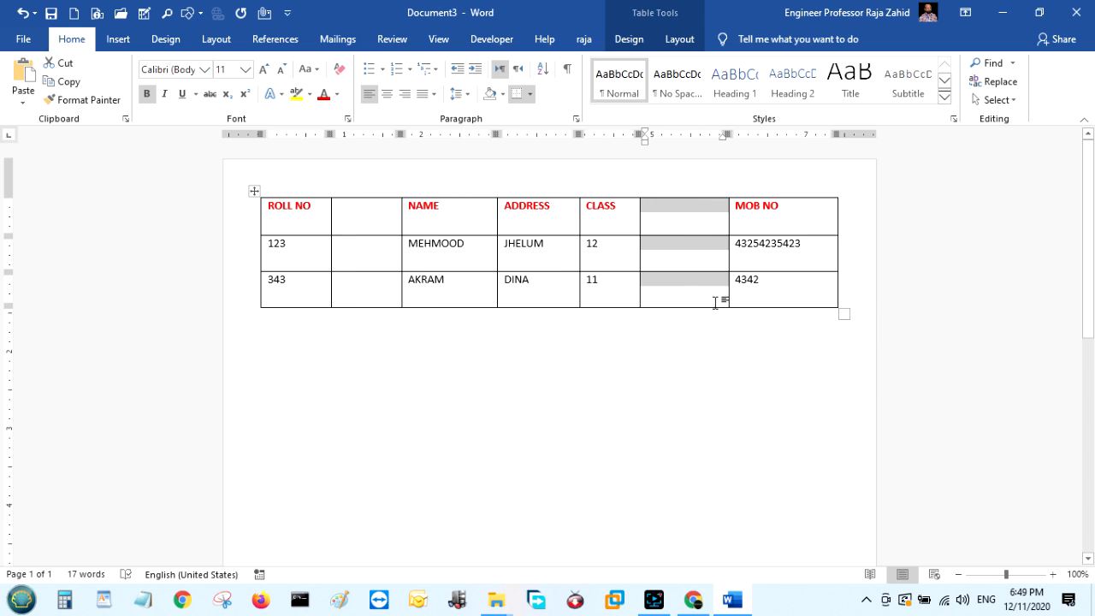
Insert an empty row above the first student's record row.
right_click(257, 252)
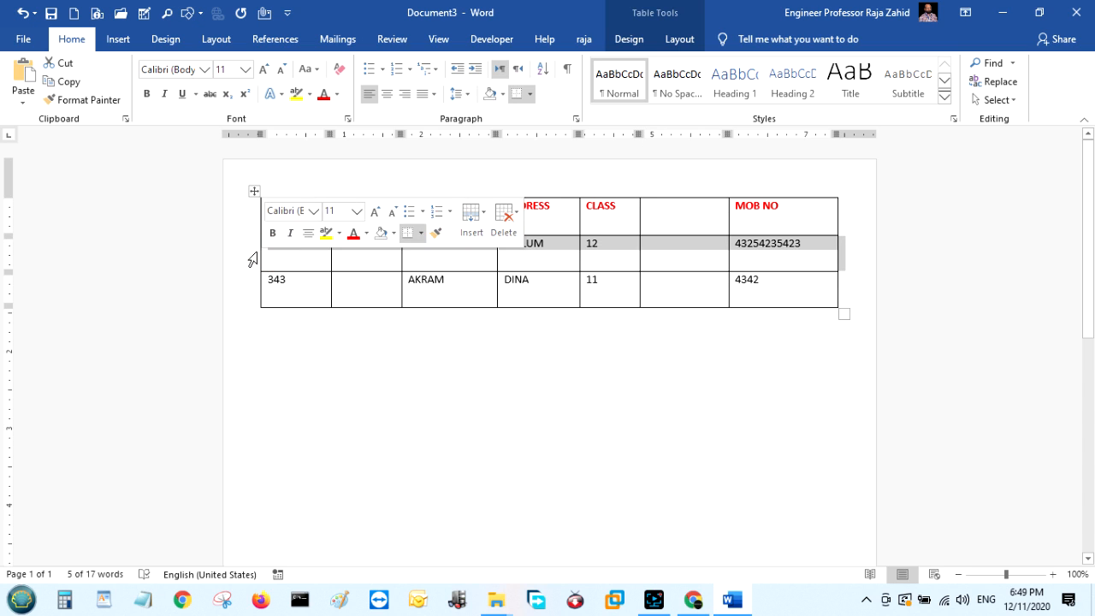
mouse_move(360, 344)
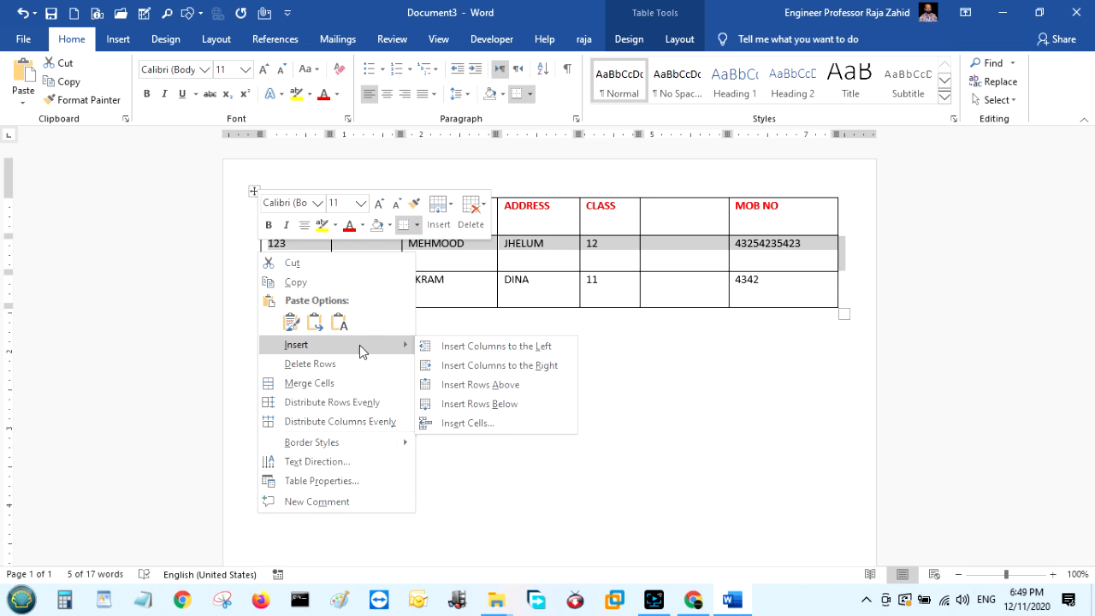
click(503, 386)
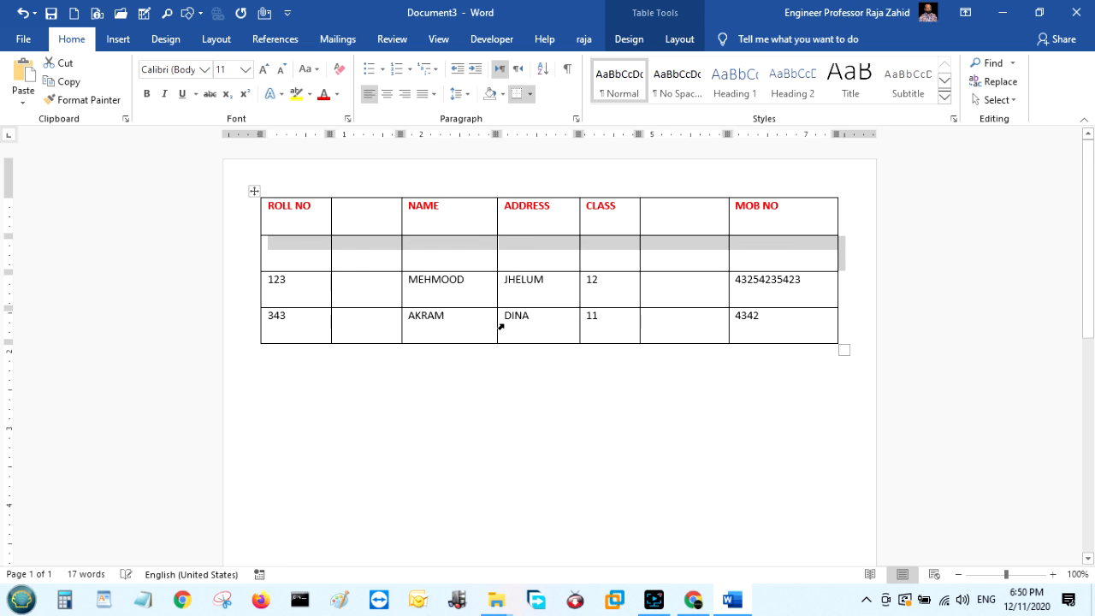
click(378, 374)
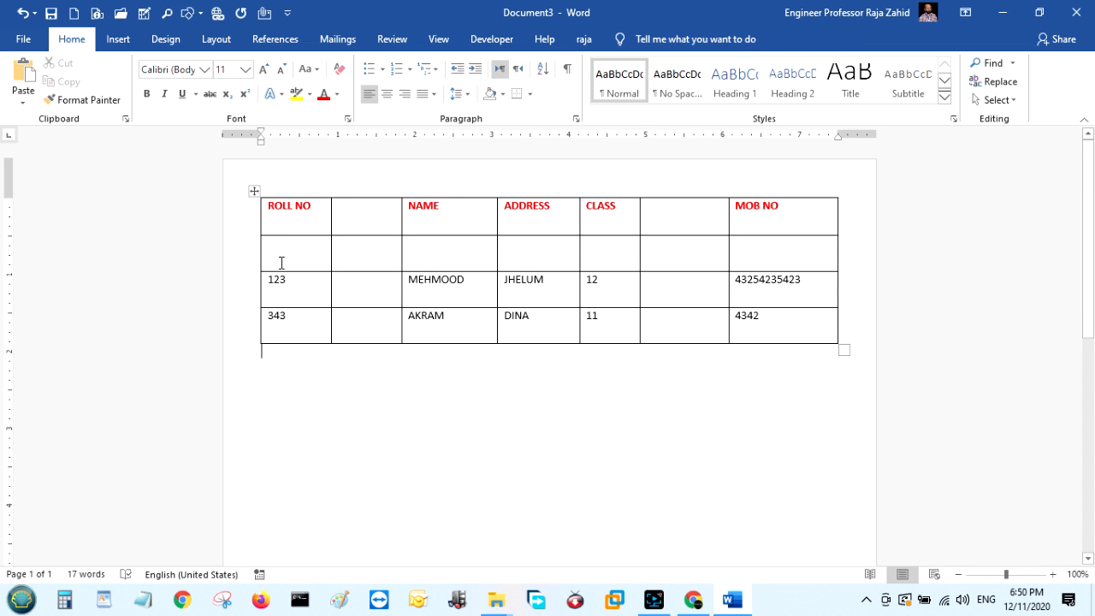
Insert an empty row below the first student's record row.
click(250, 299)
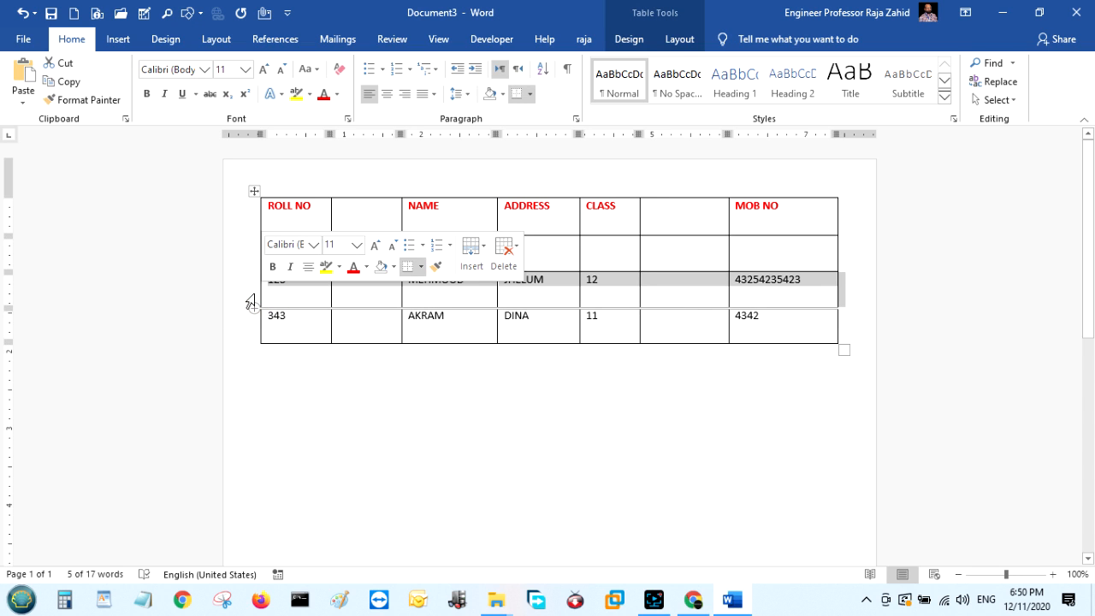
right_click(254, 294)
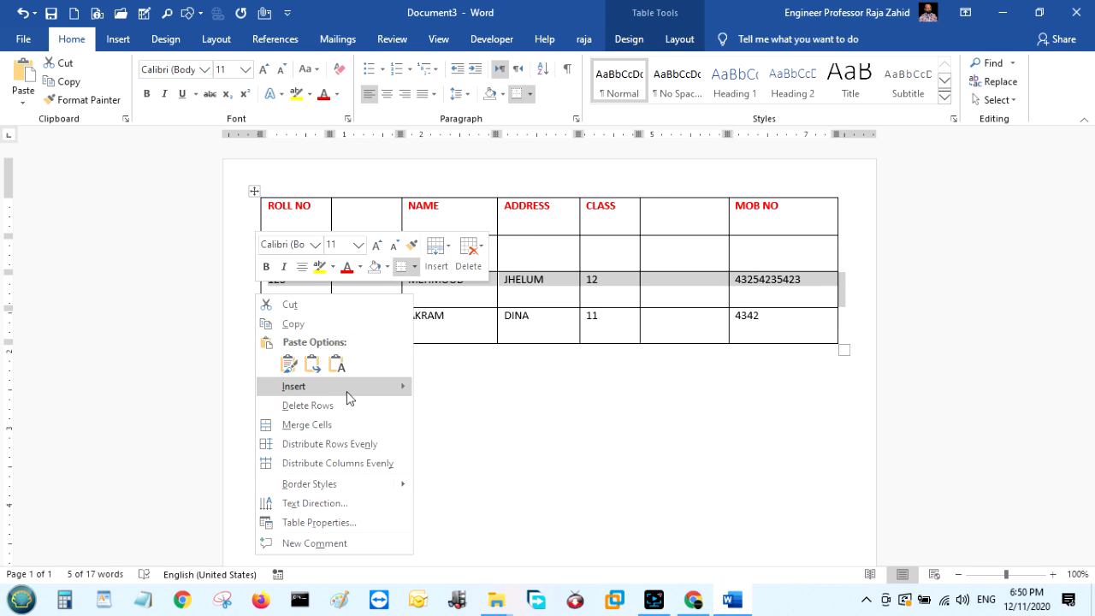
mouse_move(348, 387)
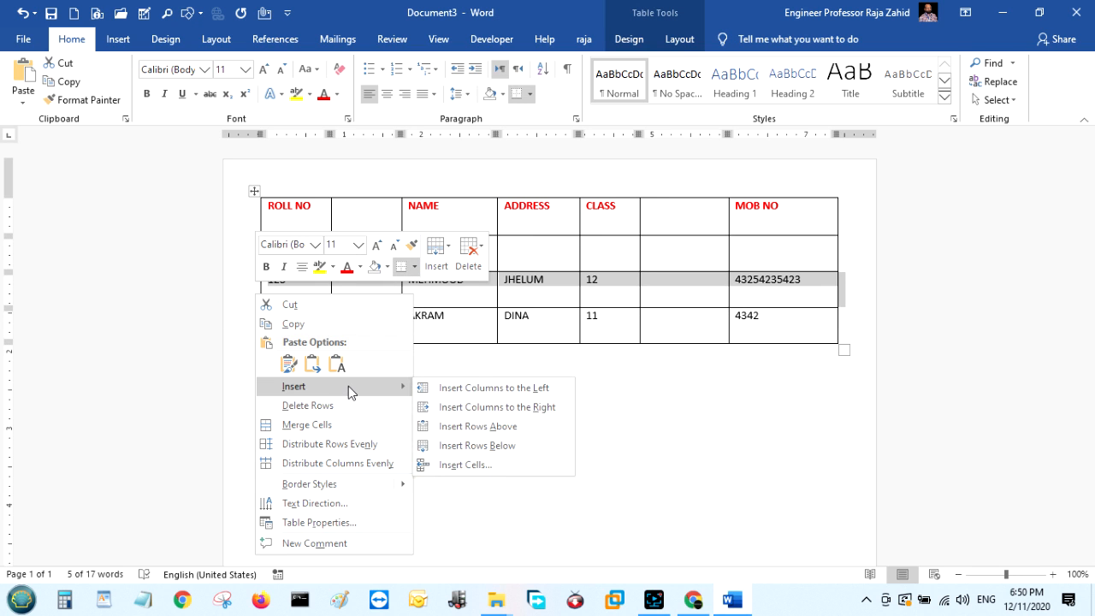
click(471, 447)
click(525, 448)
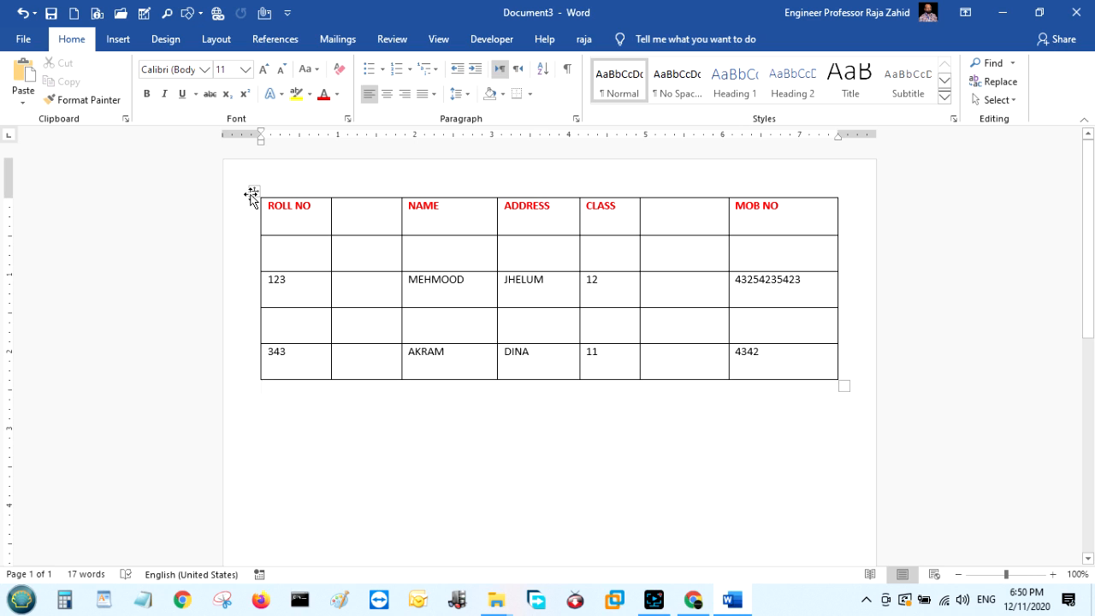
click(254, 191)
Shrink the seven-column, five-row table up and left from its bottom-right corner handle.
mouse_move(844, 386)
mouse_down()
mouse_move(838, 247)
mouse_move(674, 224)
mouse_move(510, 251)
mouse_move(778, 265)
mouse_move(770, 283)
mouse_move(450, 298)
mouse_move(487, 273)
mouse_move(782, 289)
mouse_move(811, 308)
mouse_move(412, 262)
mouse_move(368, 274)
mouse_move(361, 213)
mouse_move(797, 270)
mouse_move(761, 318)
mouse_move(662, 303)
mouse_move(690, 328)
mouse_up()
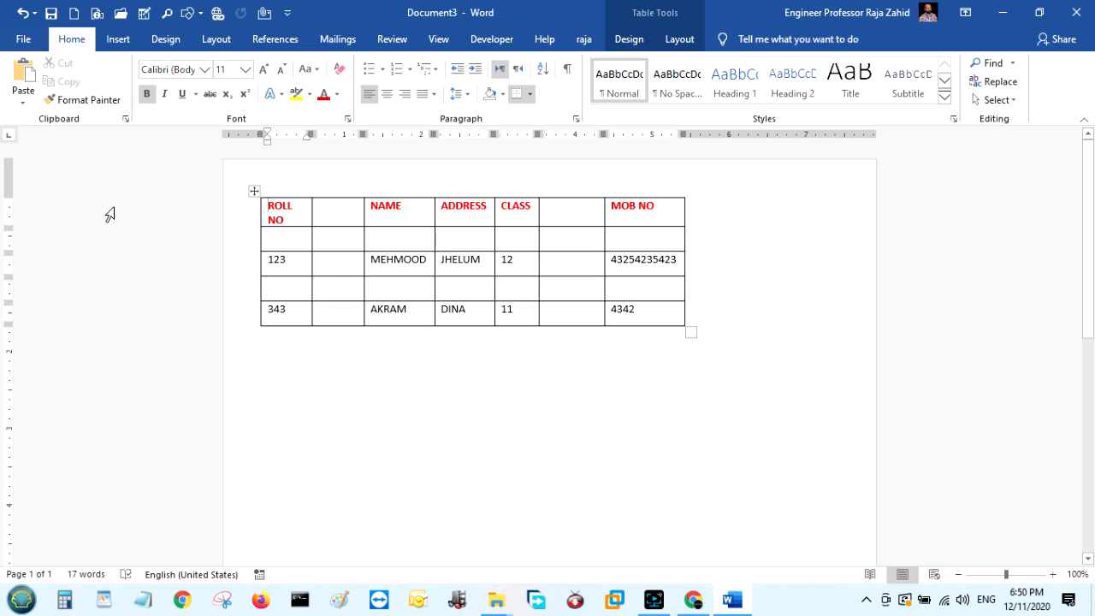
click(250, 191)
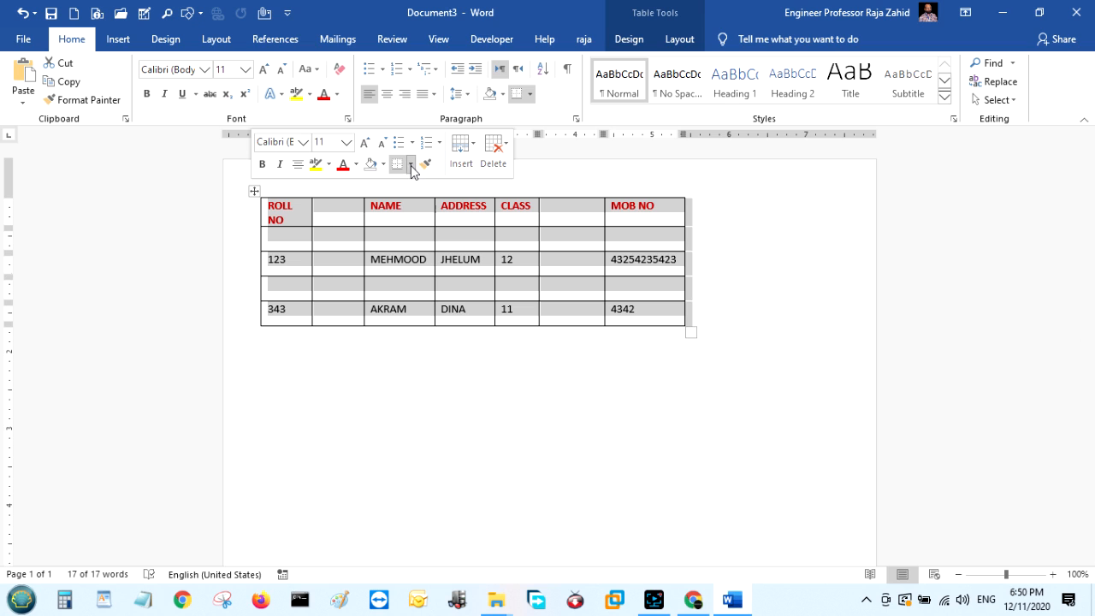
Apply 4½ pt red borders to the table through Borders and Shading.
click(411, 165)
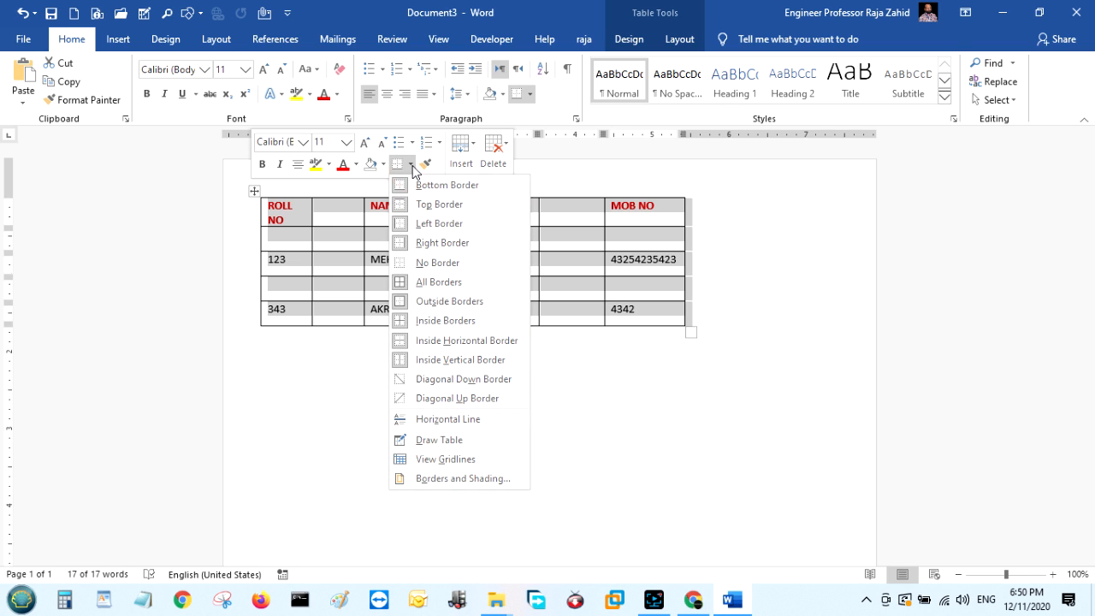
click(447, 480)
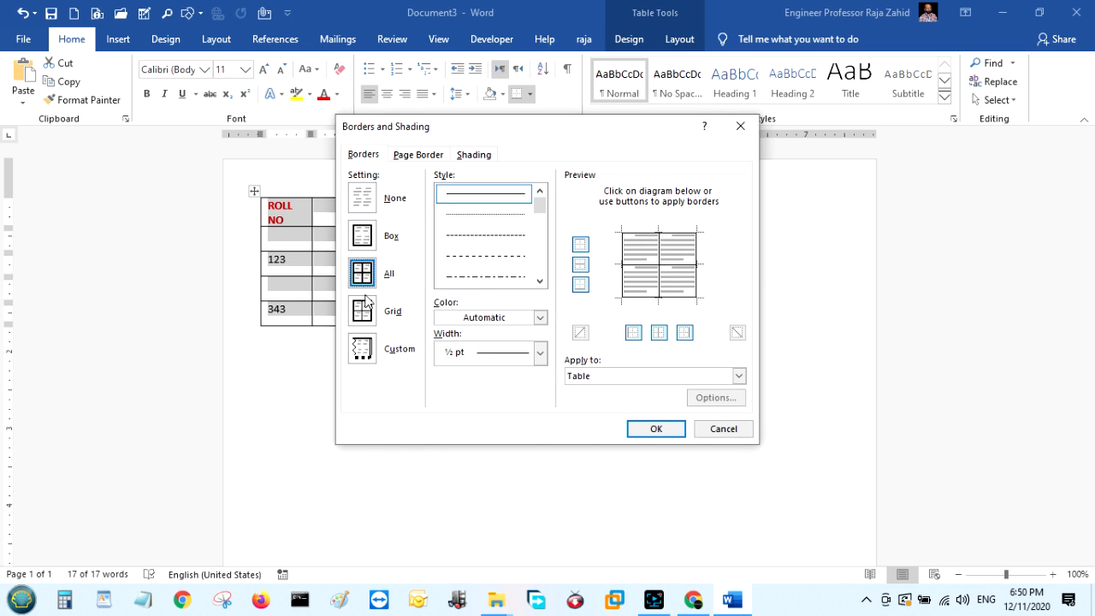
click(363, 312)
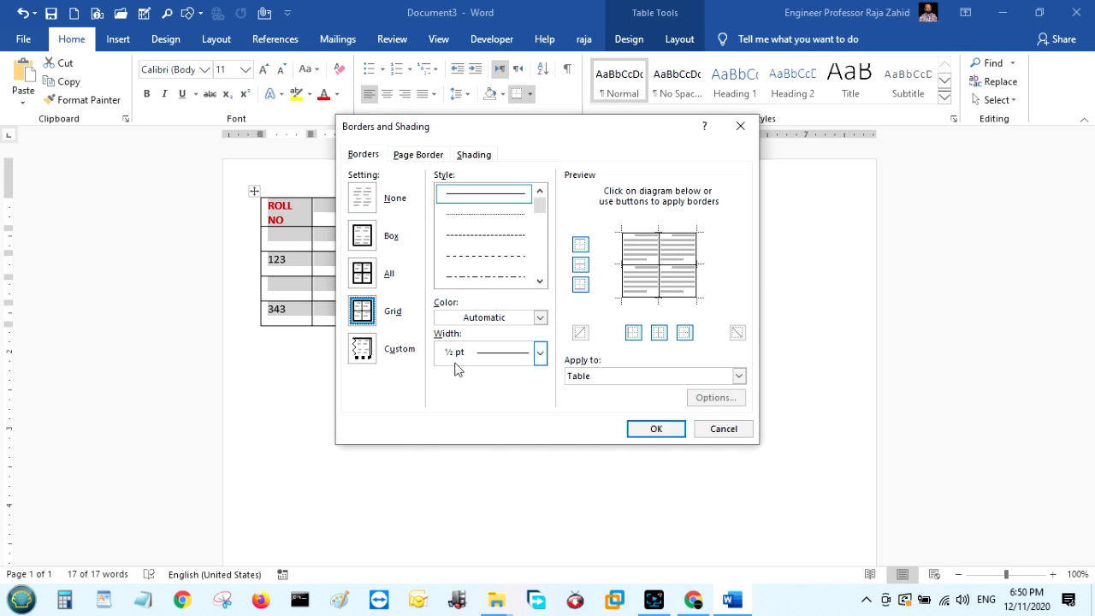
click(362, 351)
click(540, 352)
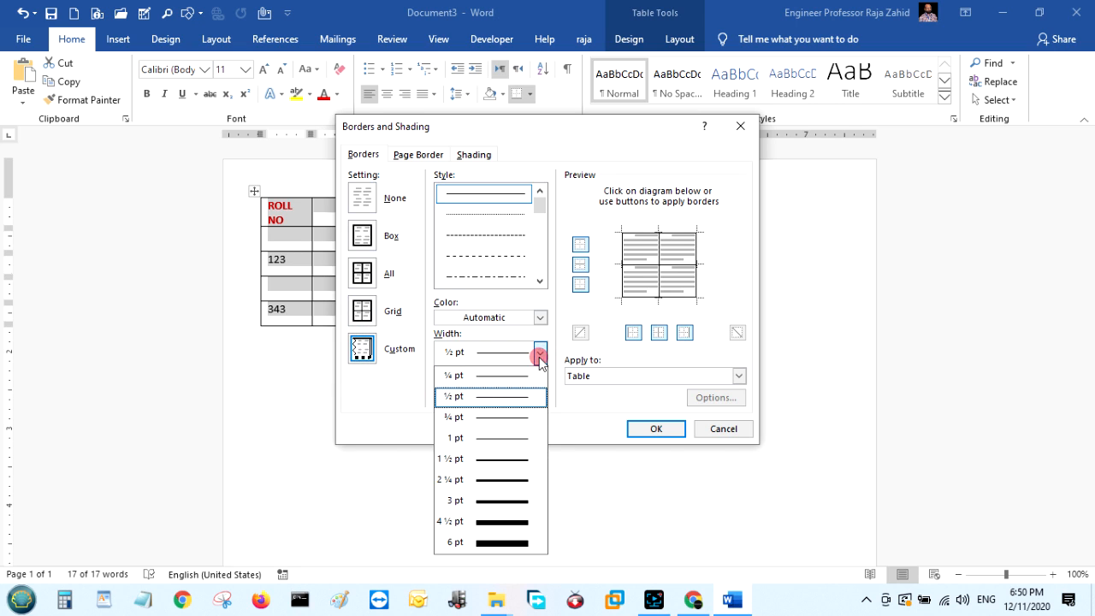
click(504, 520)
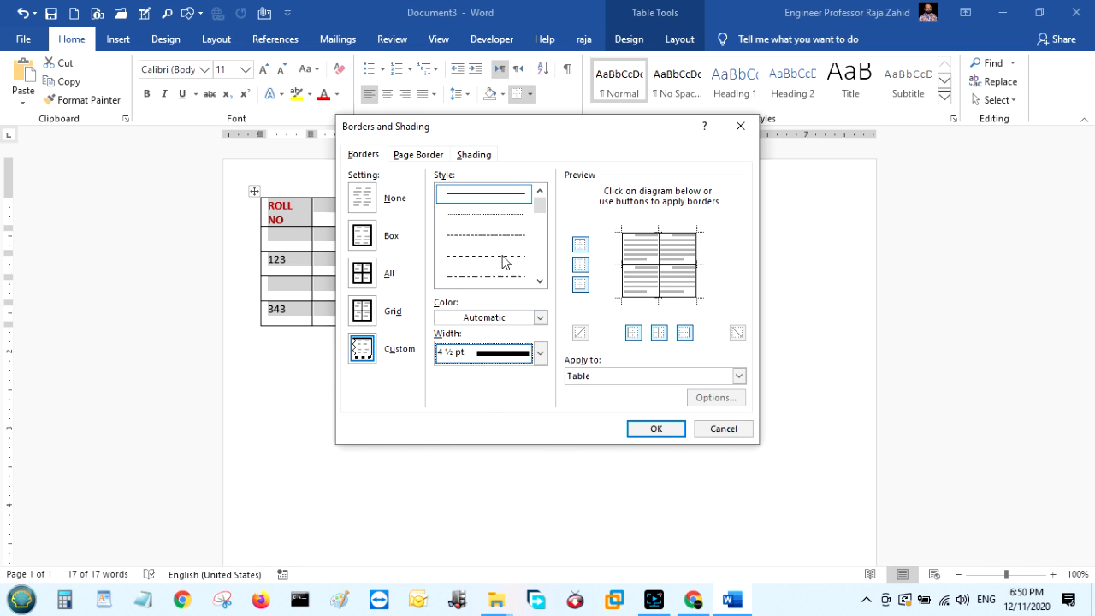
click(539, 318)
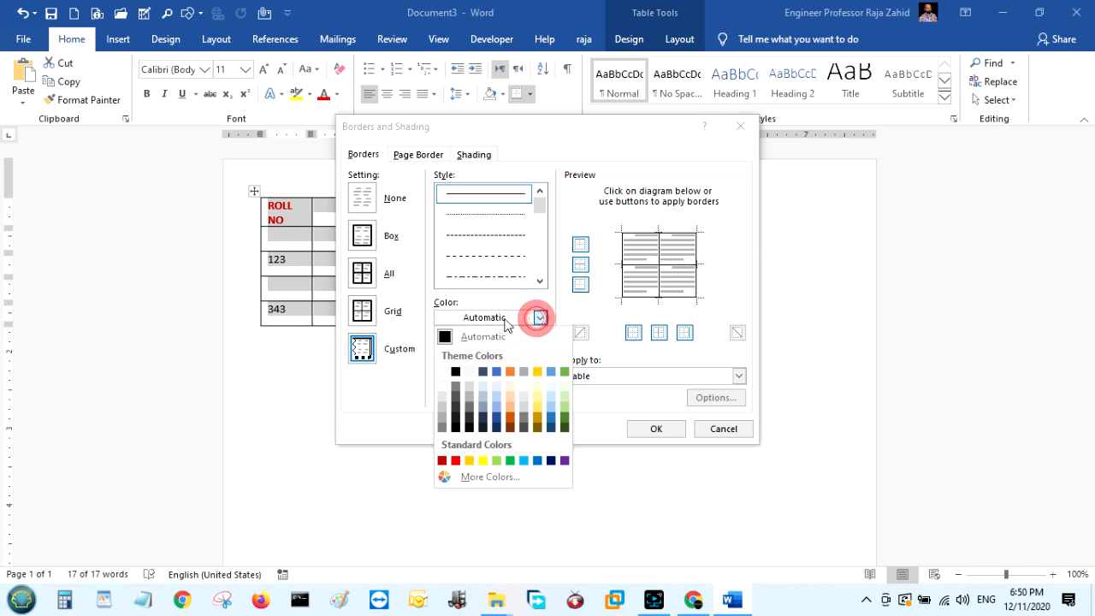
click(455, 460)
click(648, 429)
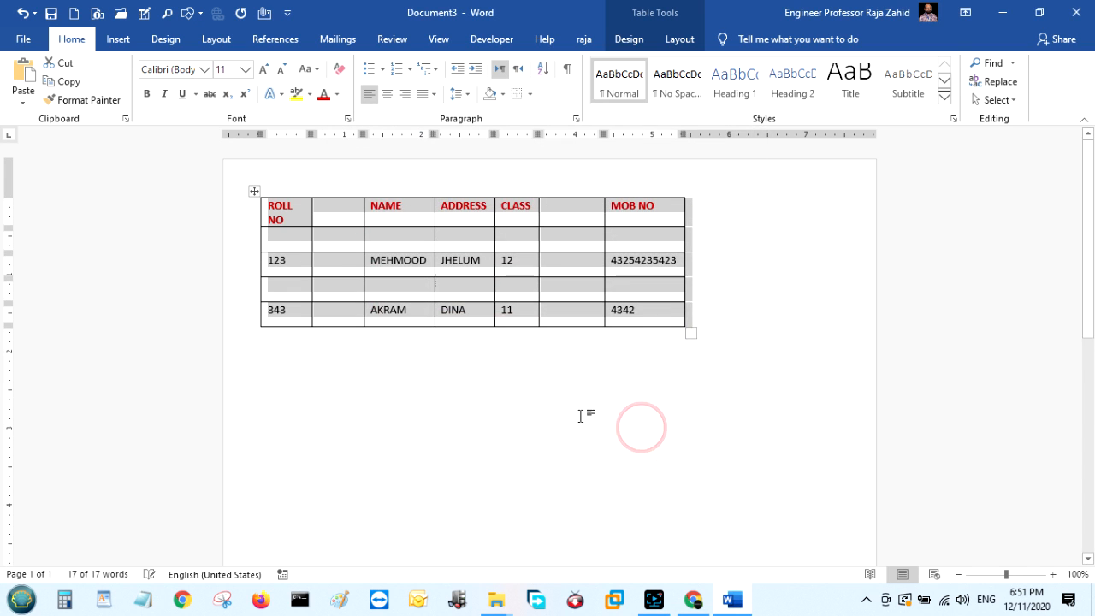
click(540, 403)
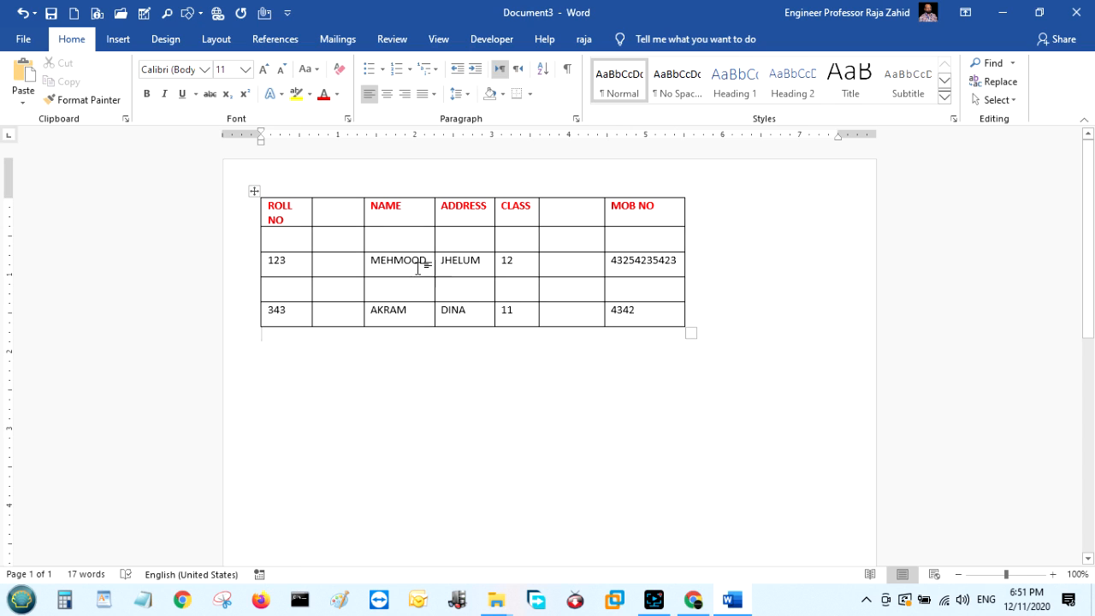
Reselect the whole table and reapply 4½ pt red borders to every cell.
click(255, 193)
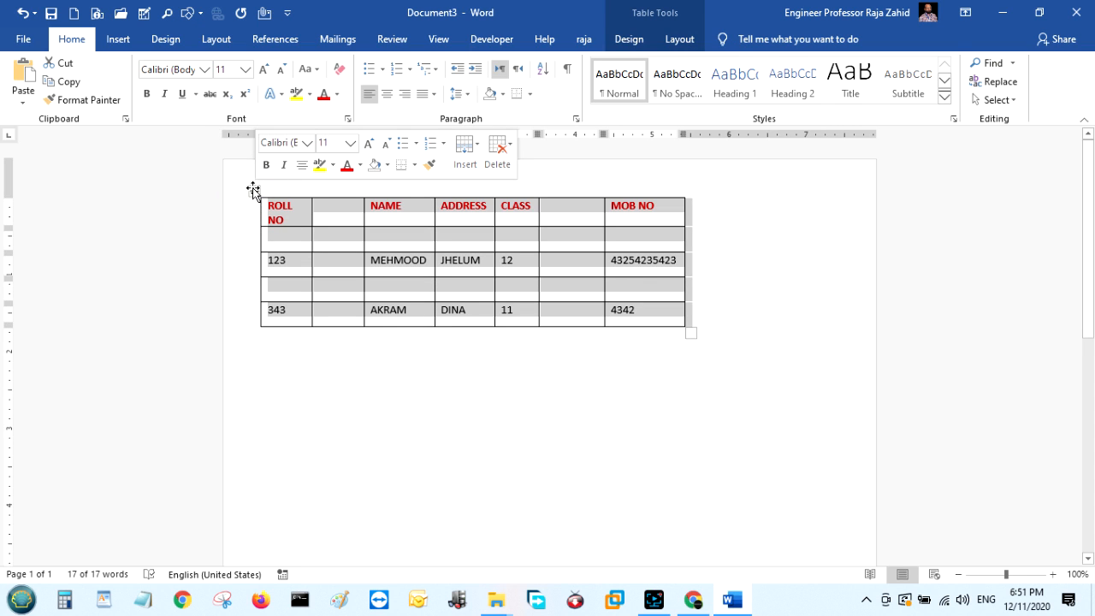
click(414, 164)
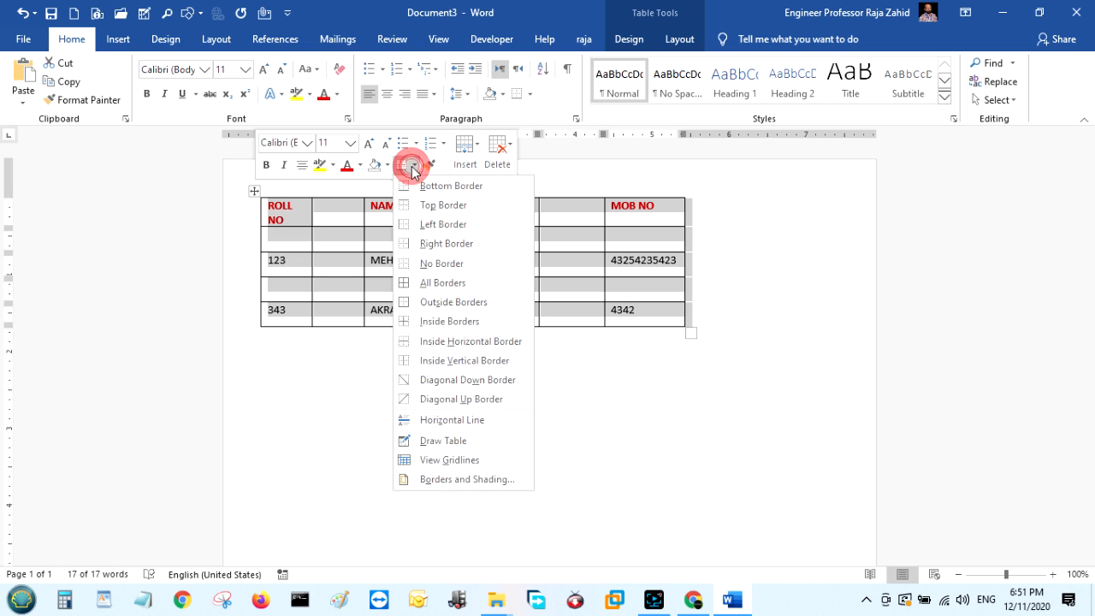
click(466, 481)
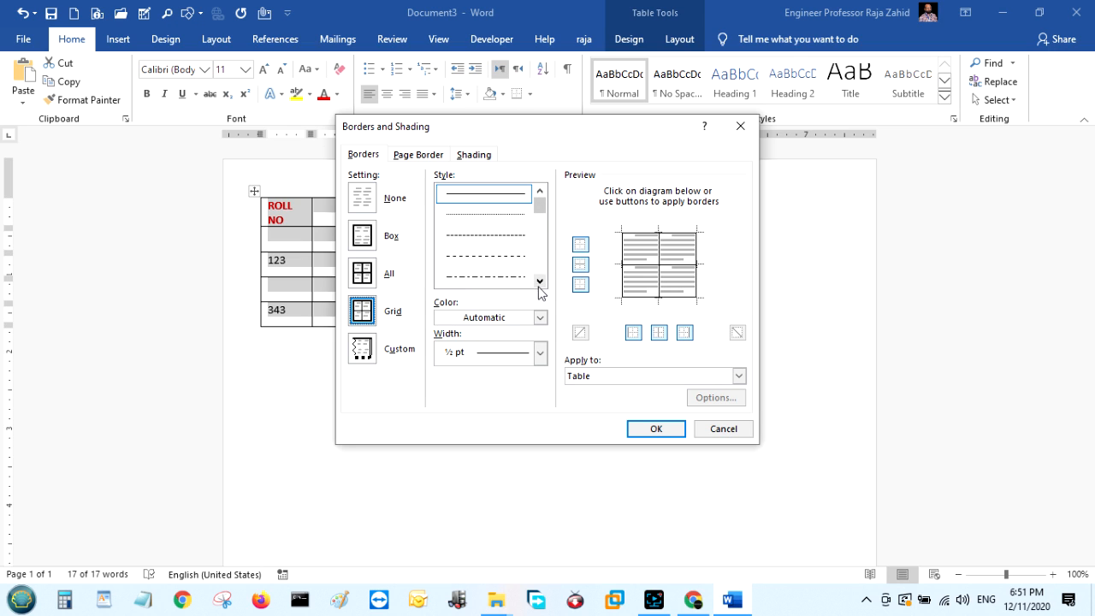
click(540, 352)
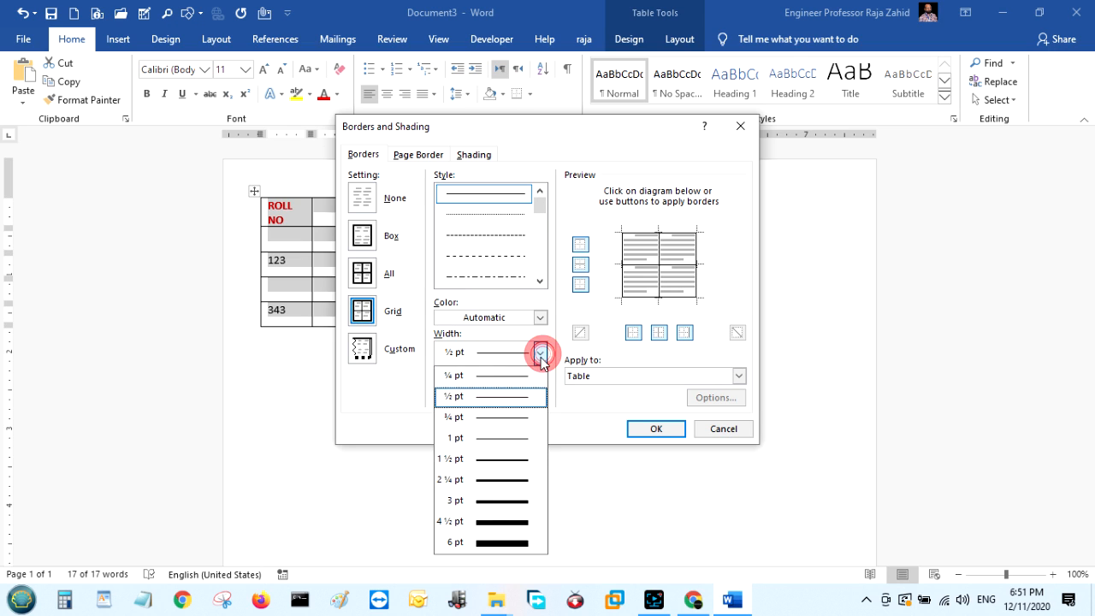
click(501, 527)
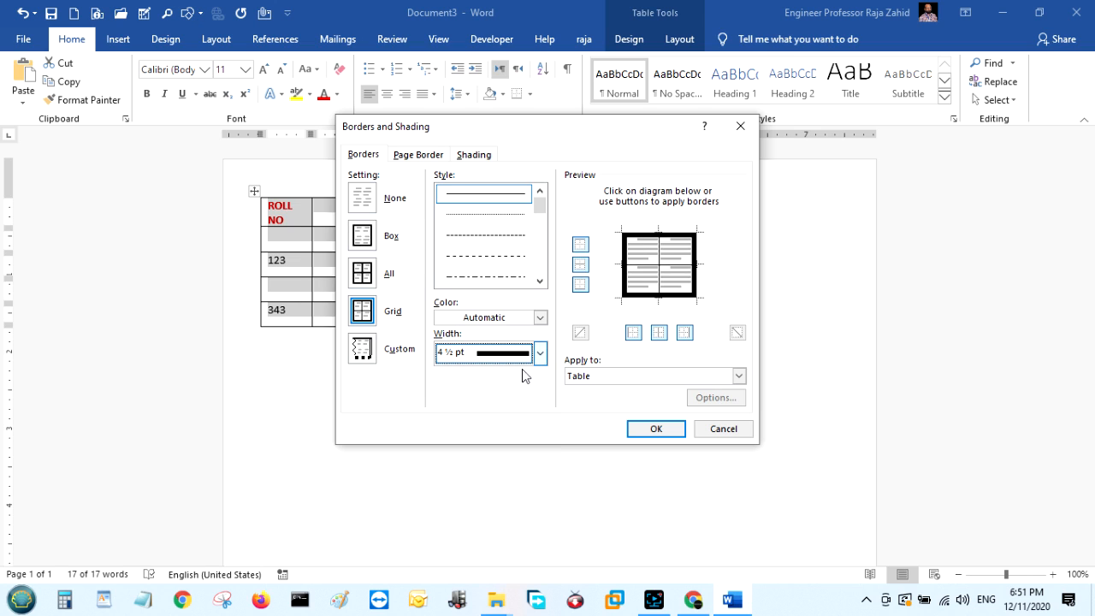
click(537, 318)
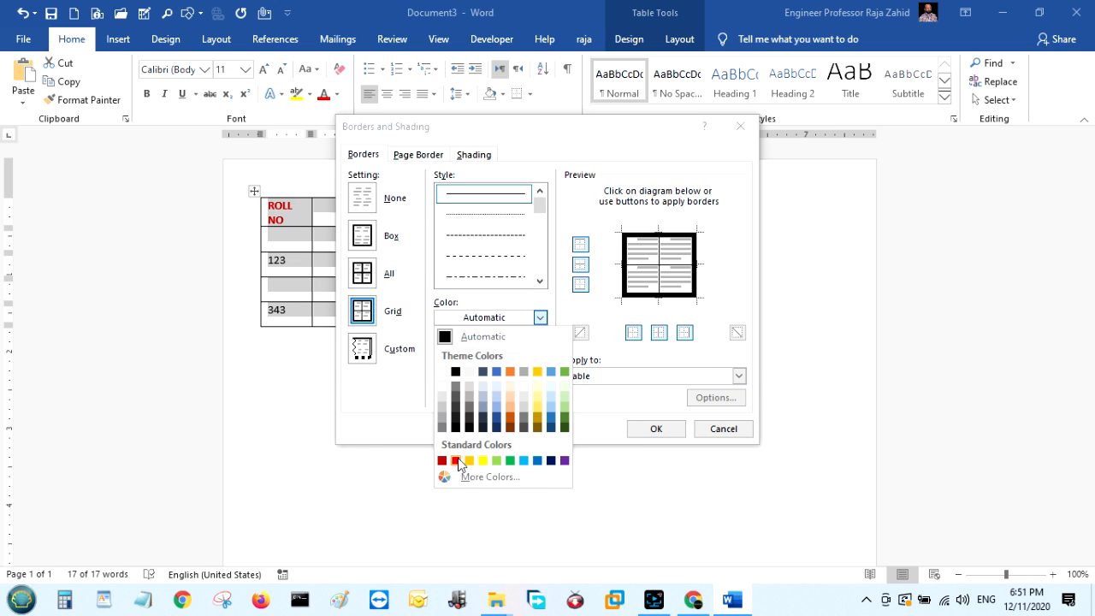
click(452, 460)
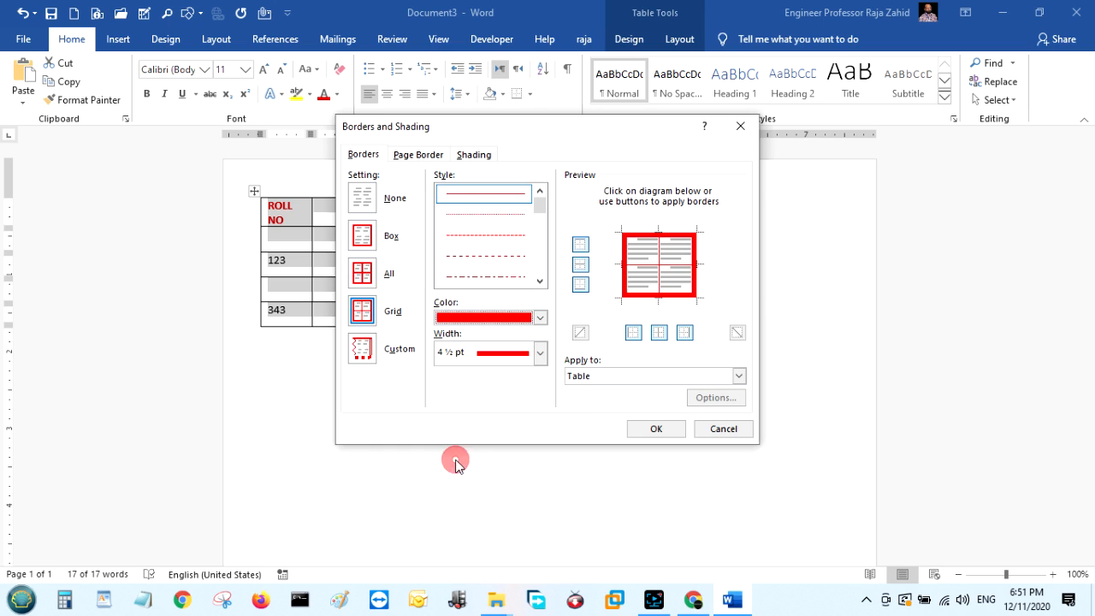
click(656, 430)
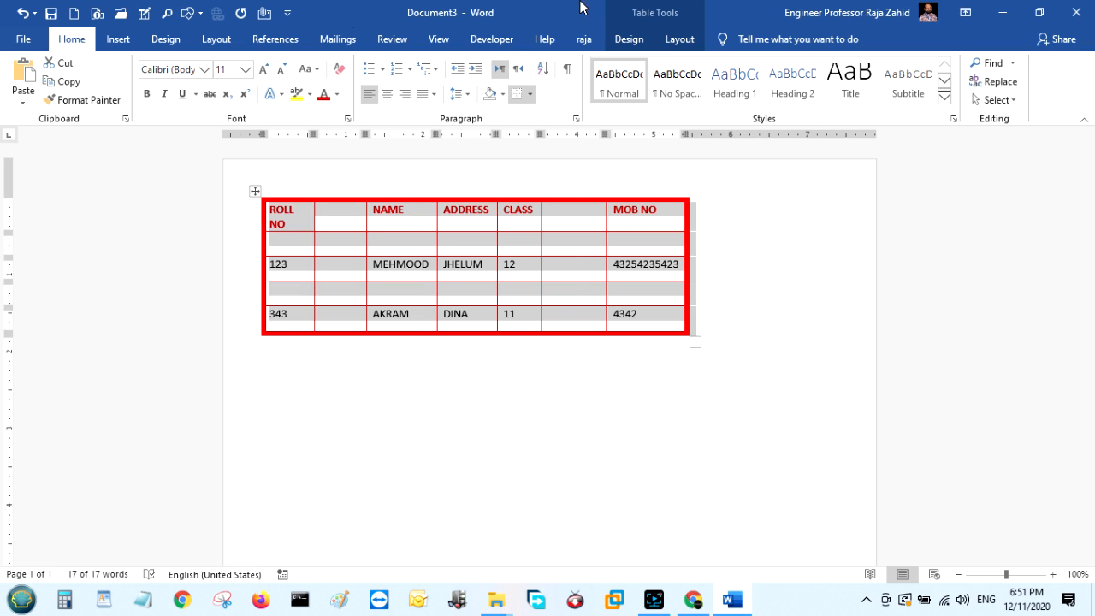
Distribute the student table's seven columns evenly so each has equal width.
click(124, 41)
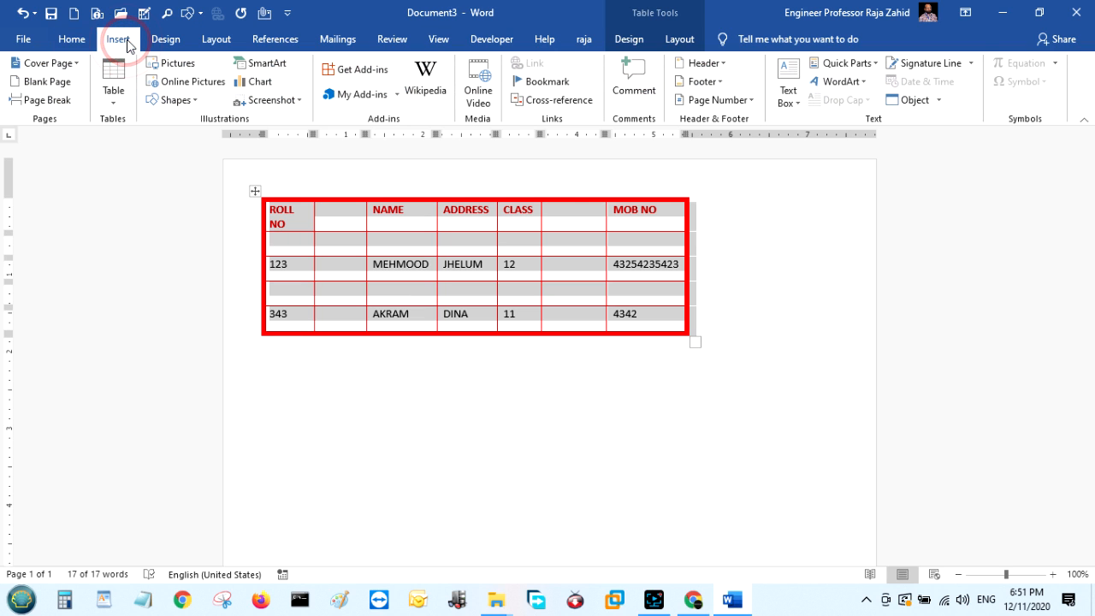
click(120, 102)
click(314, 388)
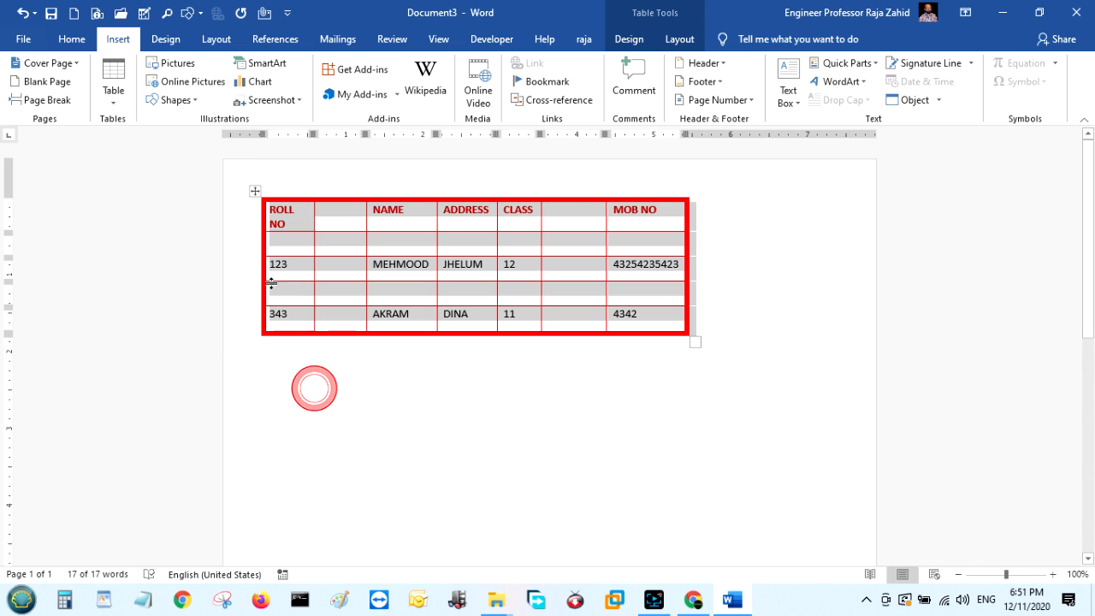
right_click(255, 191)
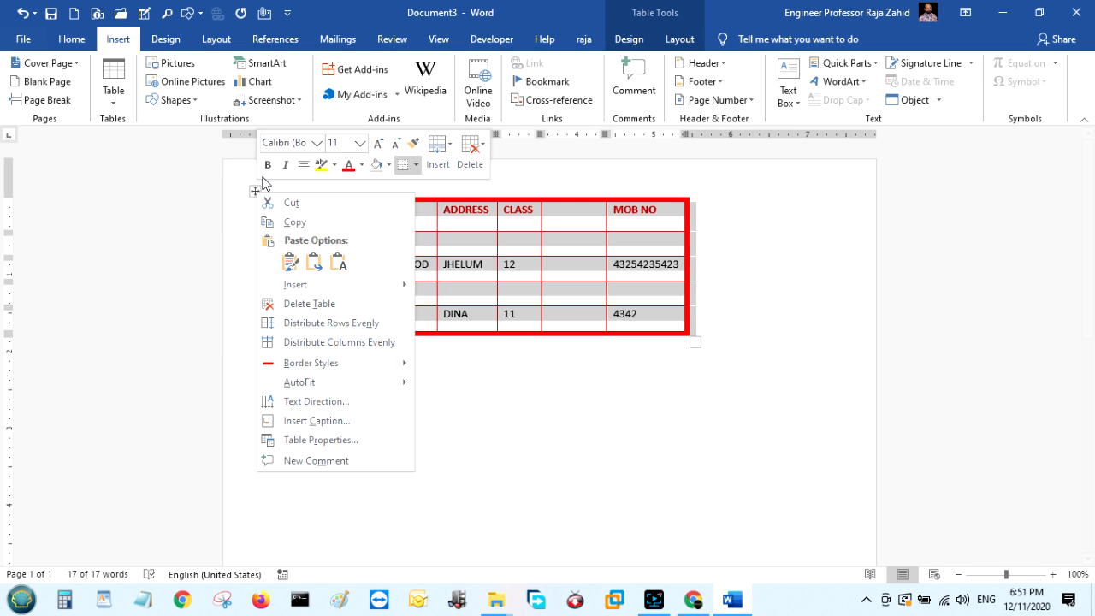
click(367, 341)
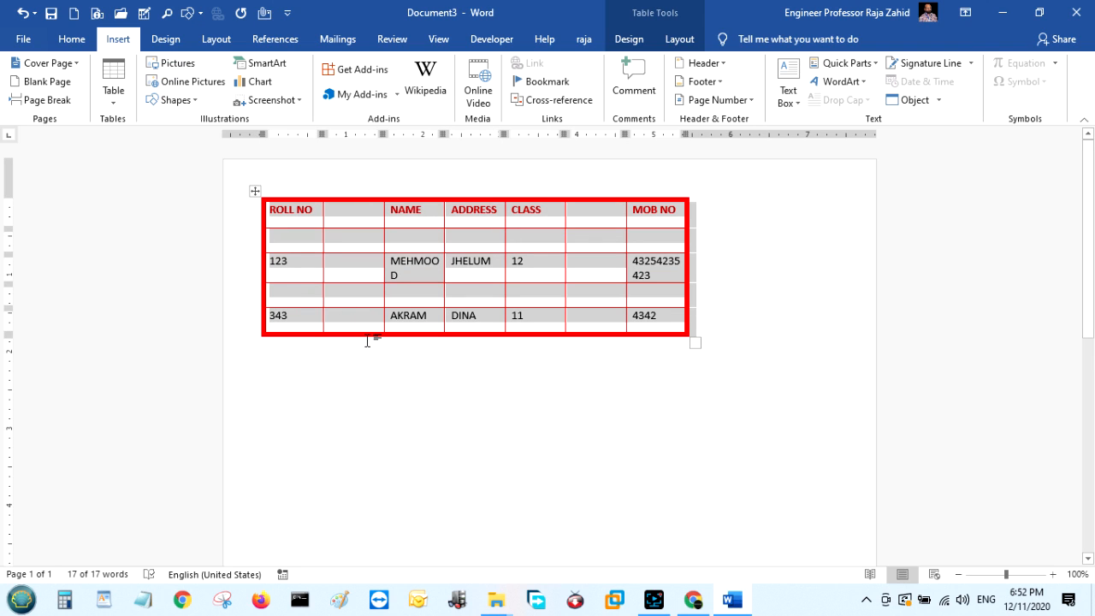
click(447, 371)
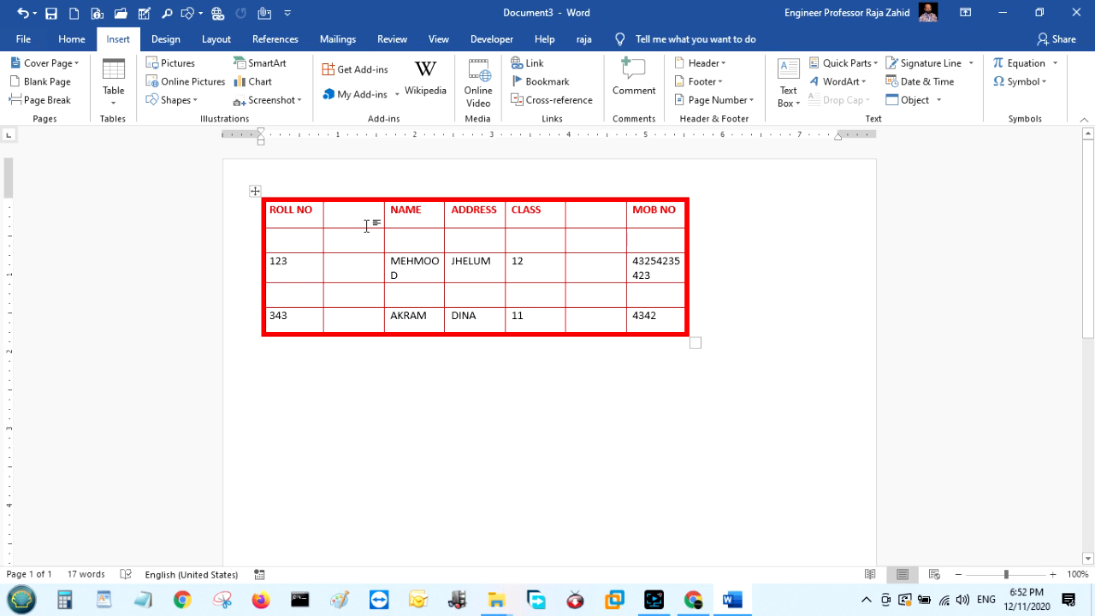
Drag the NAME and CLASS column borders, then redistribute all columns evenly.
drag(382, 212, 352, 212)
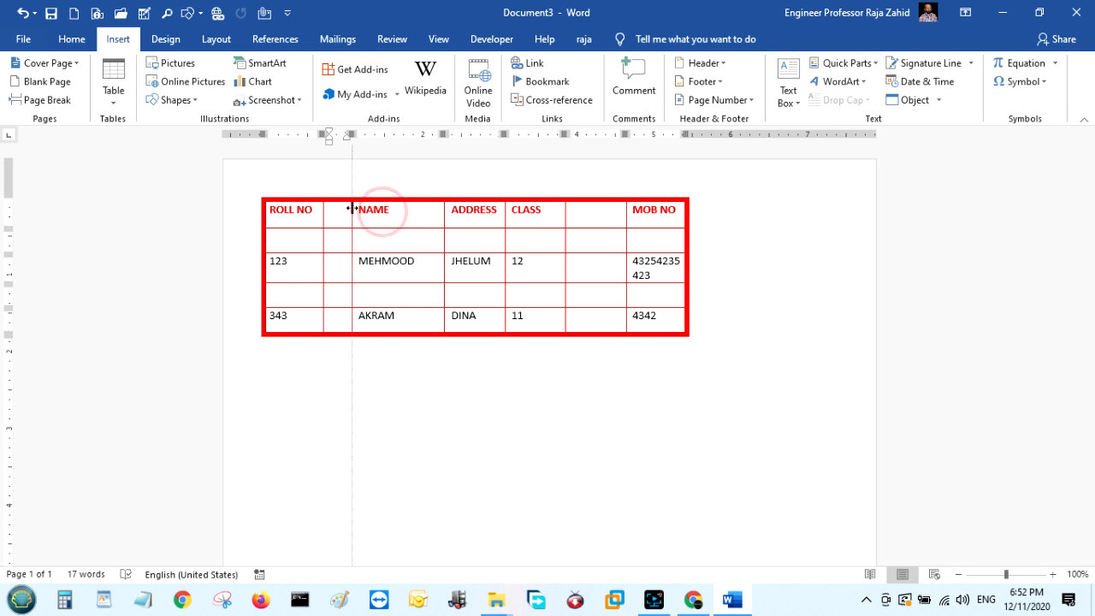
drag(565, 216, 603, 216)
click(256, 191)
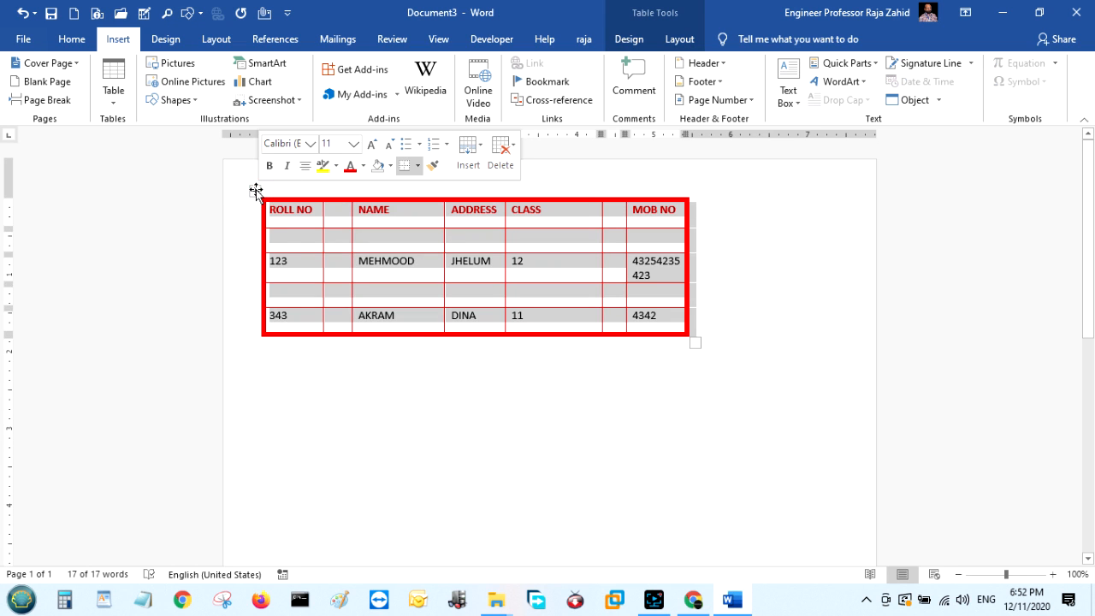
right_click(255, 192)
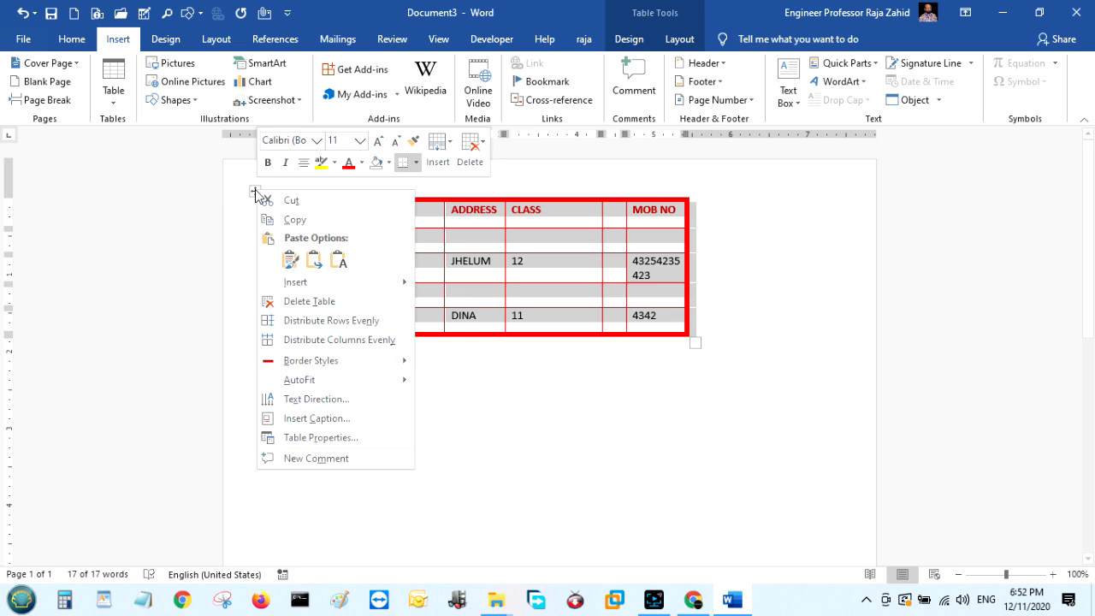
click(376, 341)
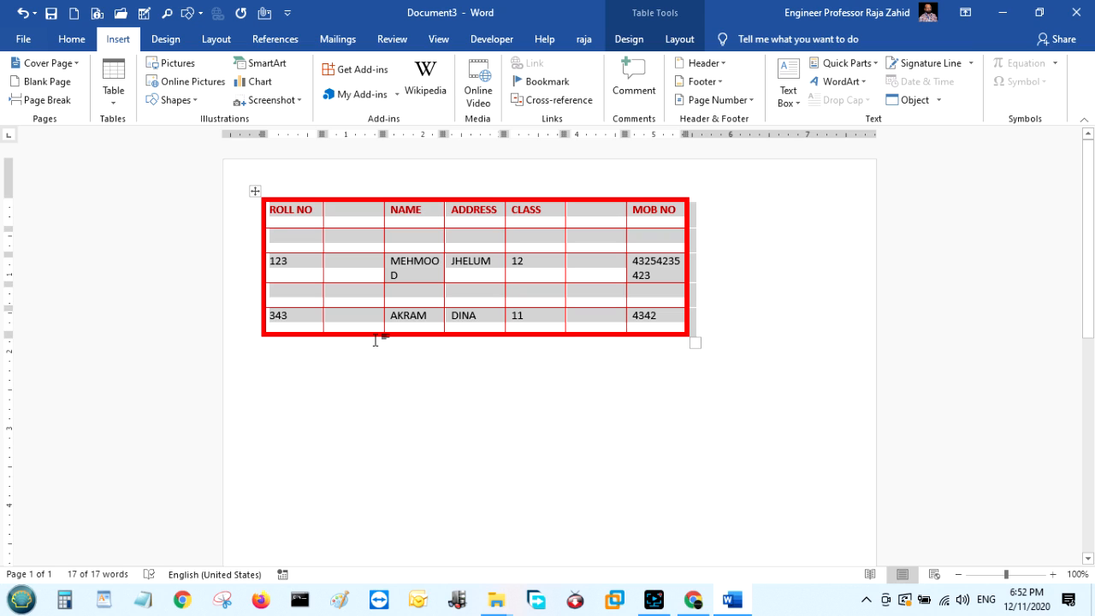
Distribute the table rows evenly so all five share one height.
right_click(257, 192)
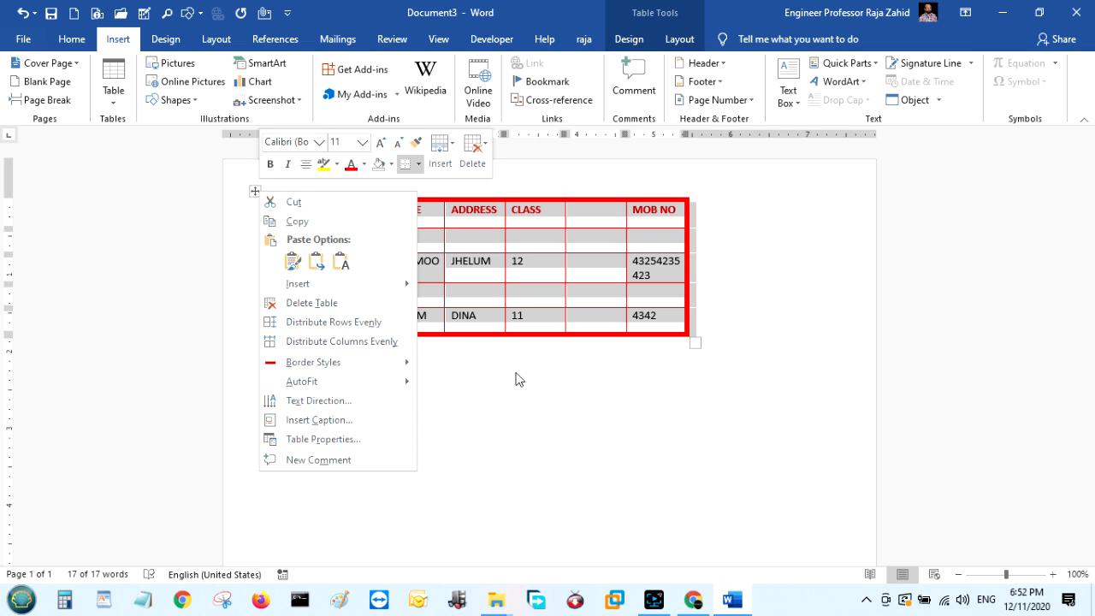
click(397, 331)
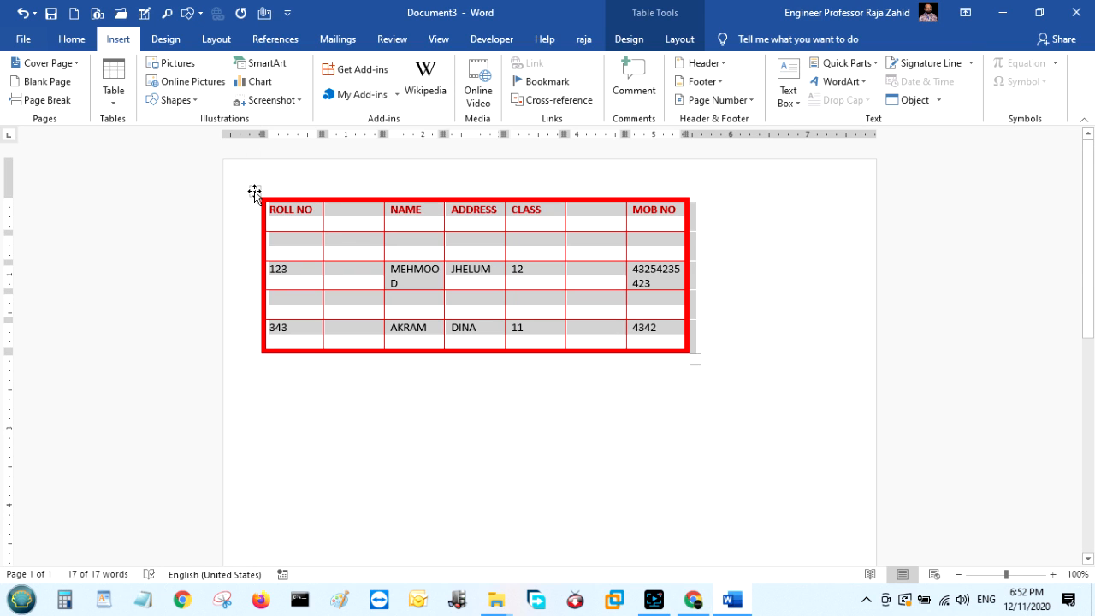
click(489, 249)
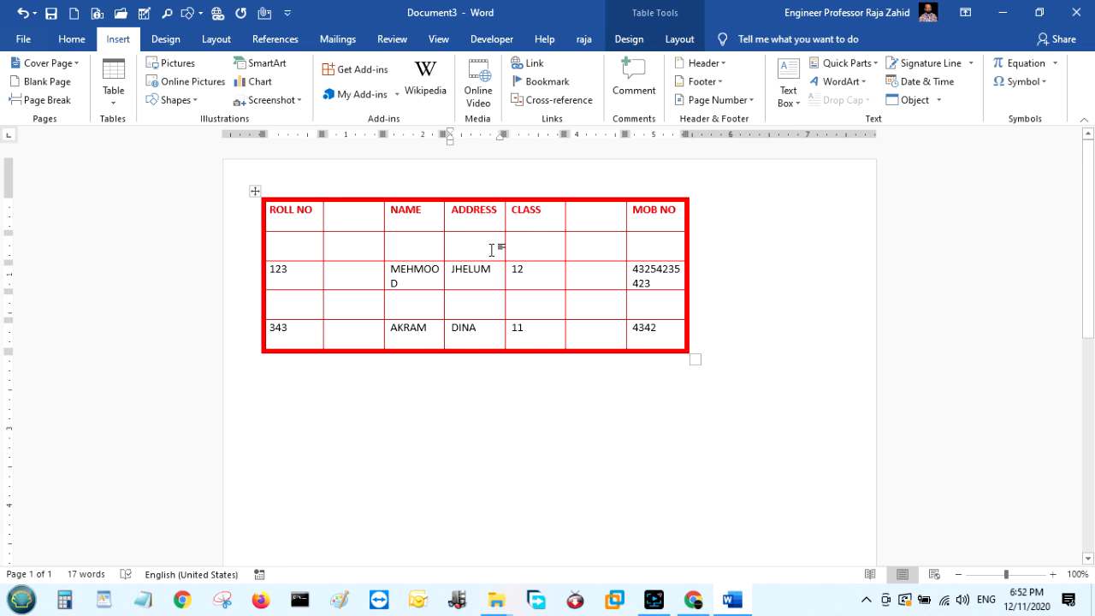
Draw a small hexagon from Basic Shapes in the blank cell beneath ADDRESS.
click(190, 102)
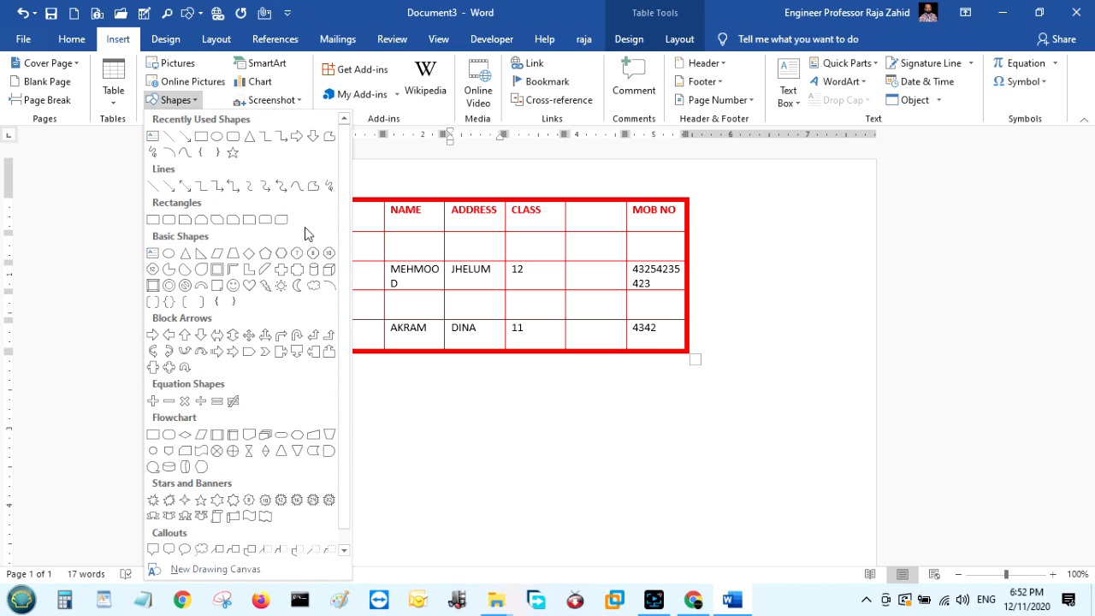
click(282, 253)
drag(455, 238, 494, 254)
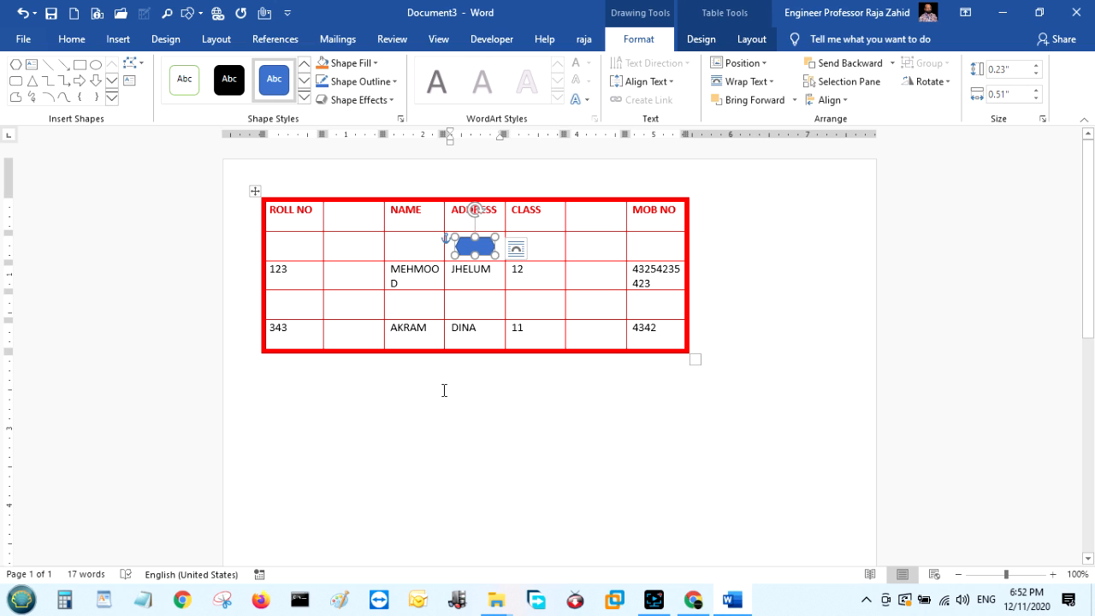
click(431, 454)
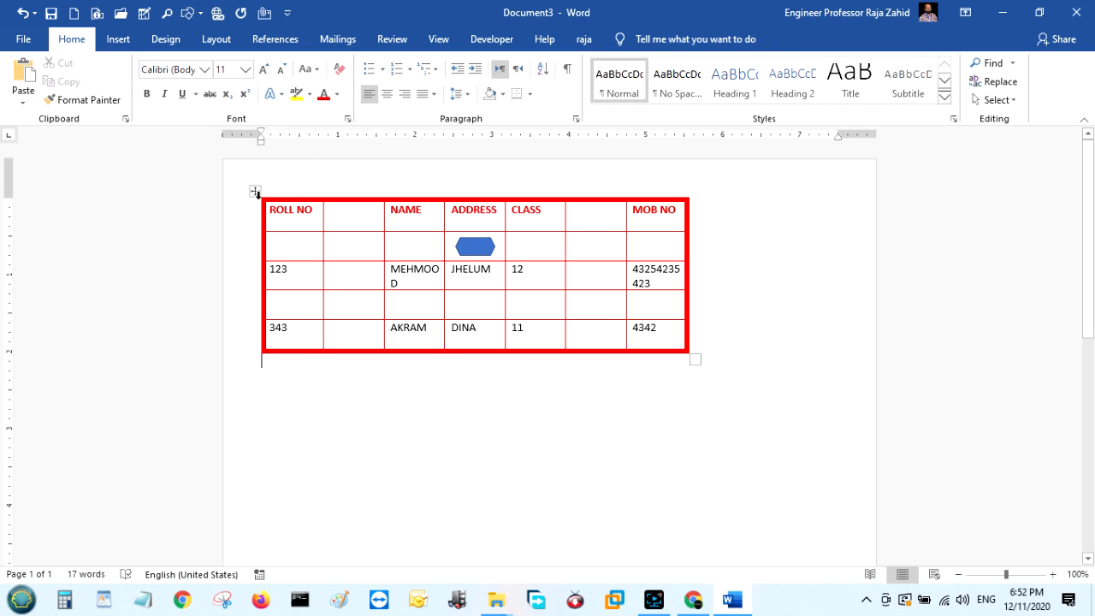
Set the ROLL NO cell's text direction to vertical top-to-bottom and narrow the first column.
click(255, 191)
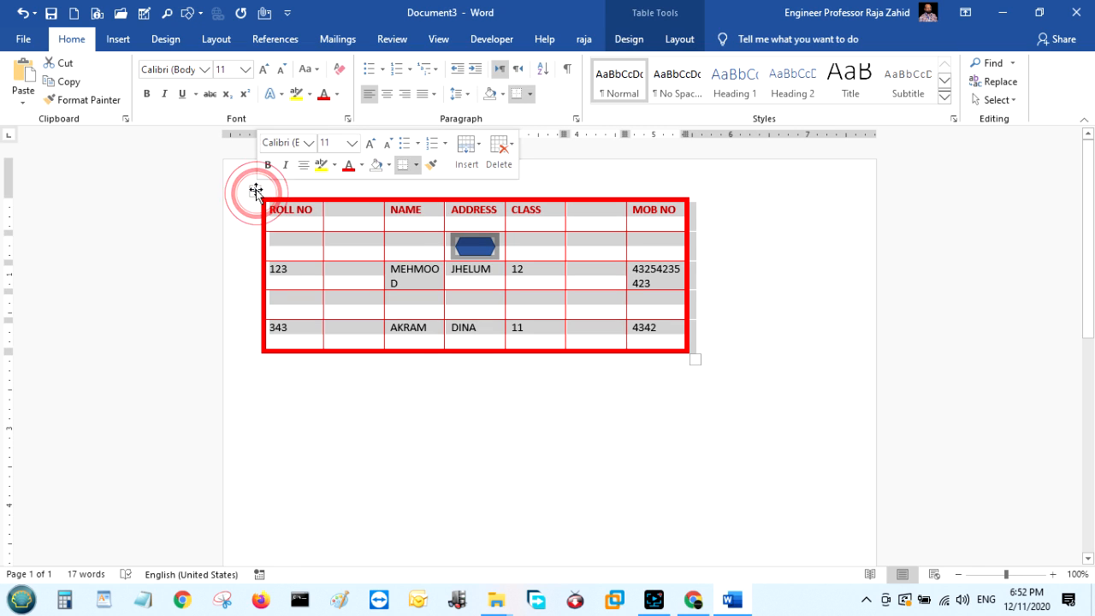
right_click(256, 190)
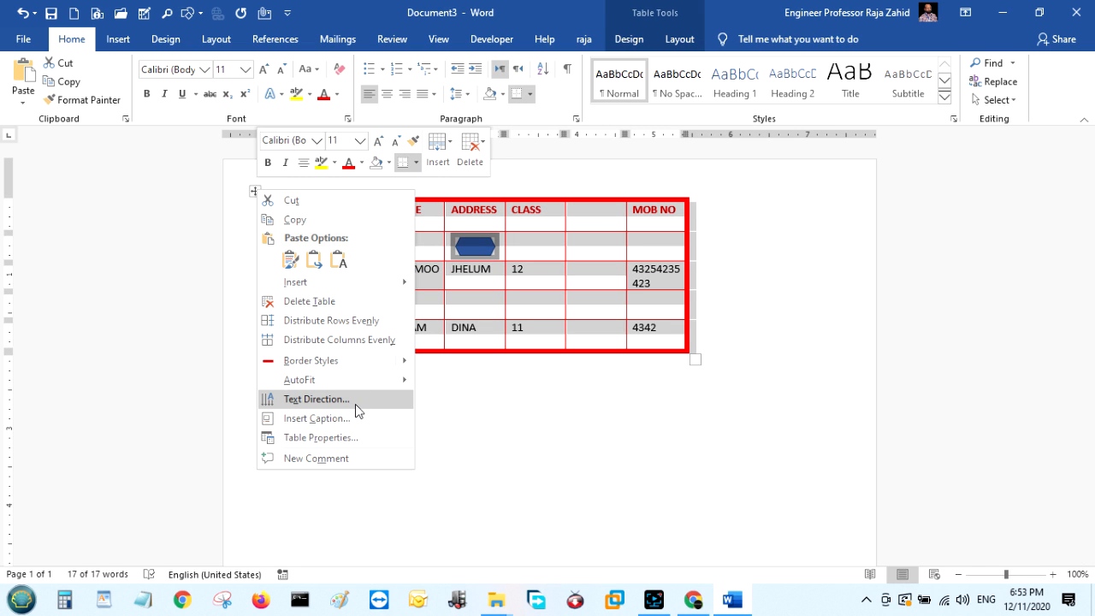
click(589, 456)
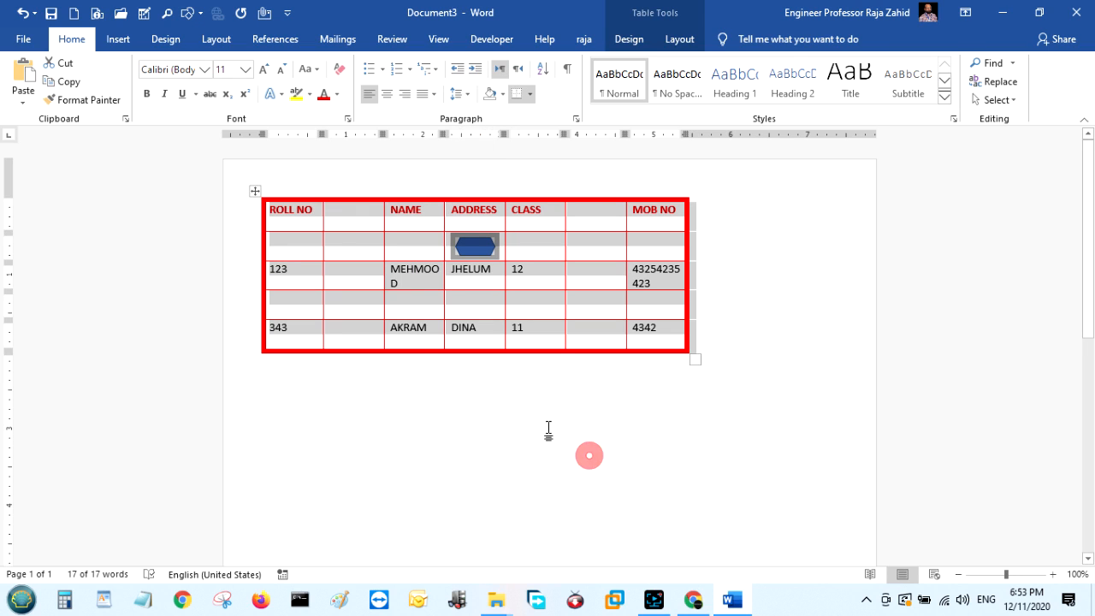
click(287, 216)
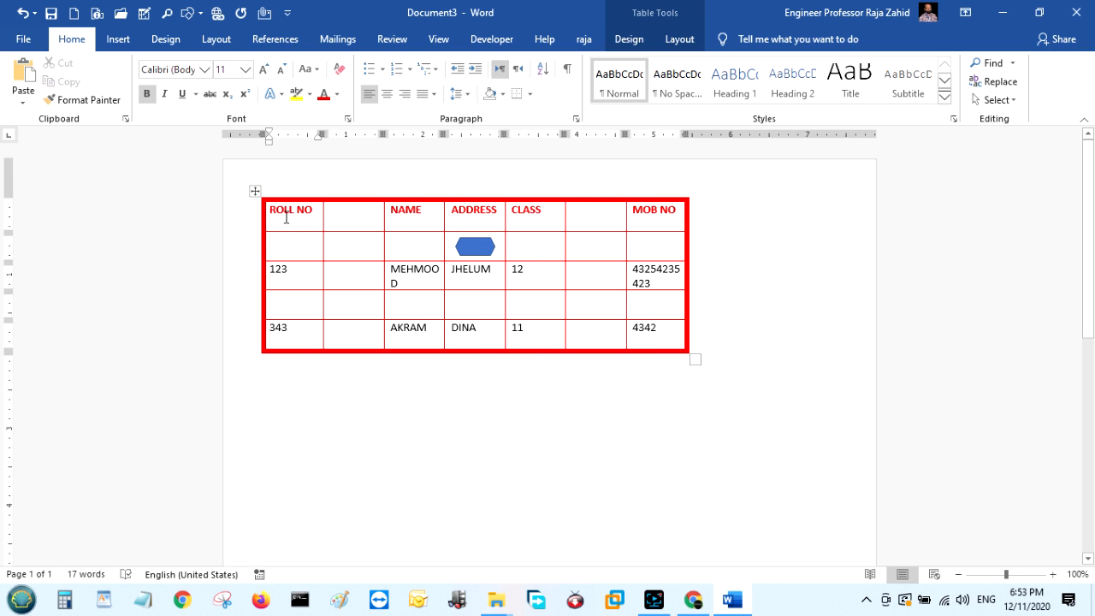
right_click(277, 210)
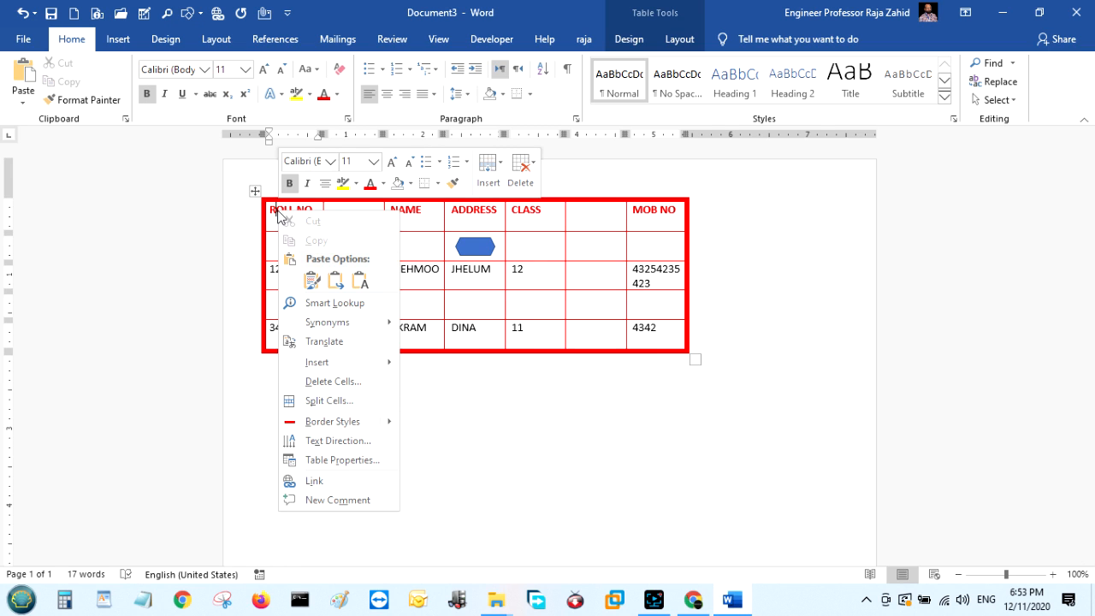
click(360, 441)
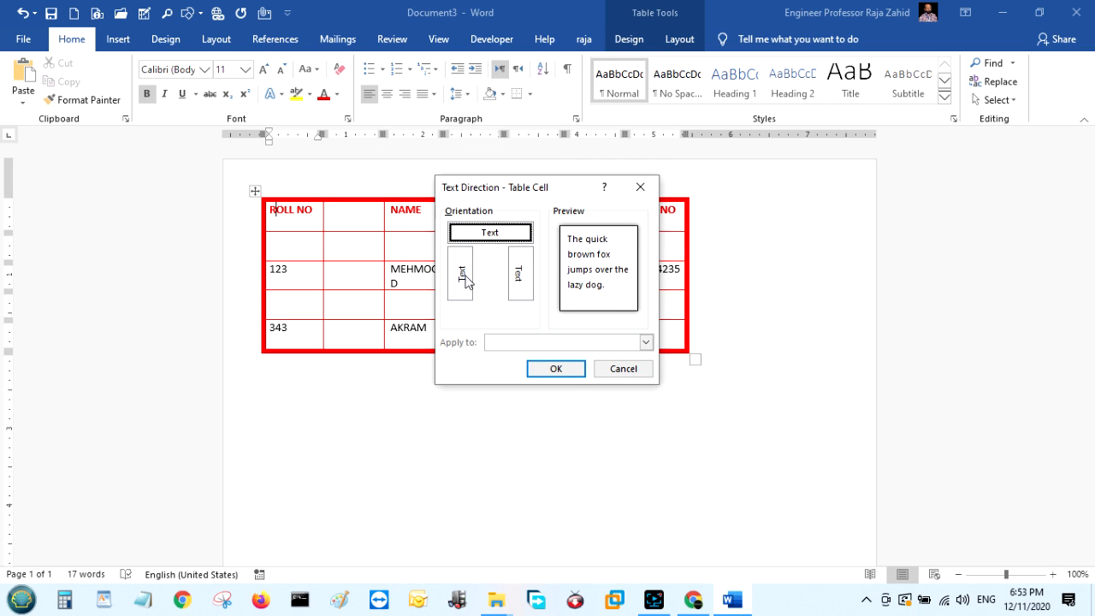
click(463, 275)
click(523, 280)
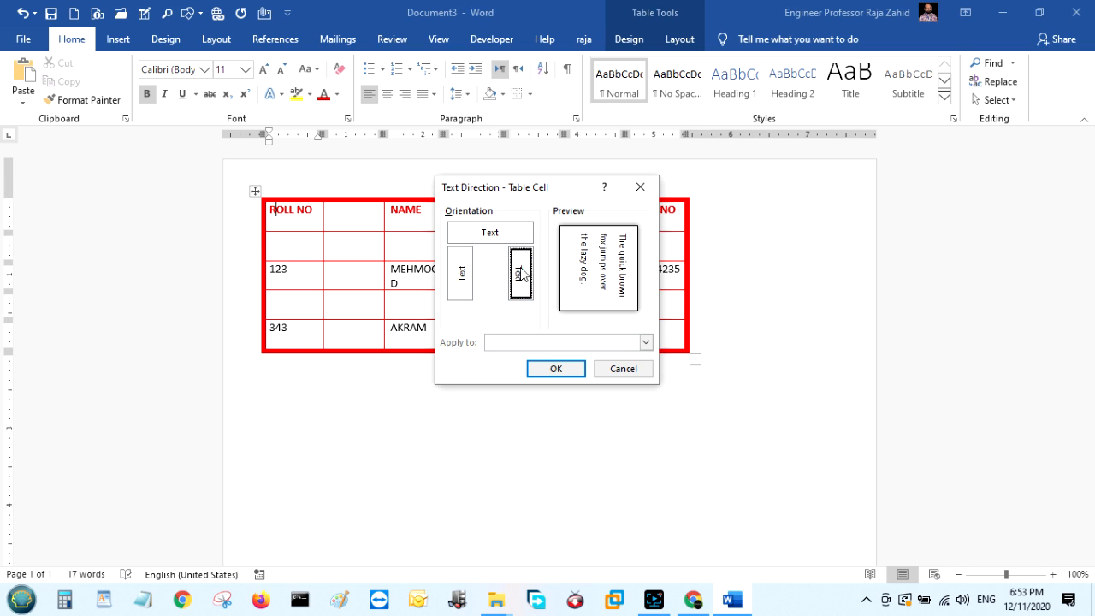
click(571, 368)
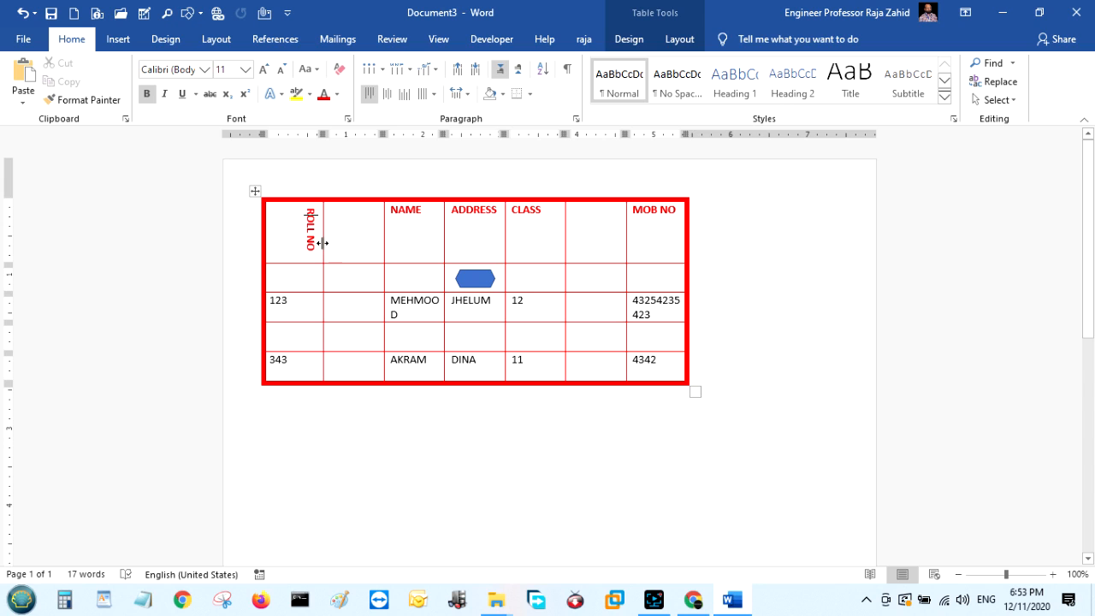
drag(318, 241, 288, 260)
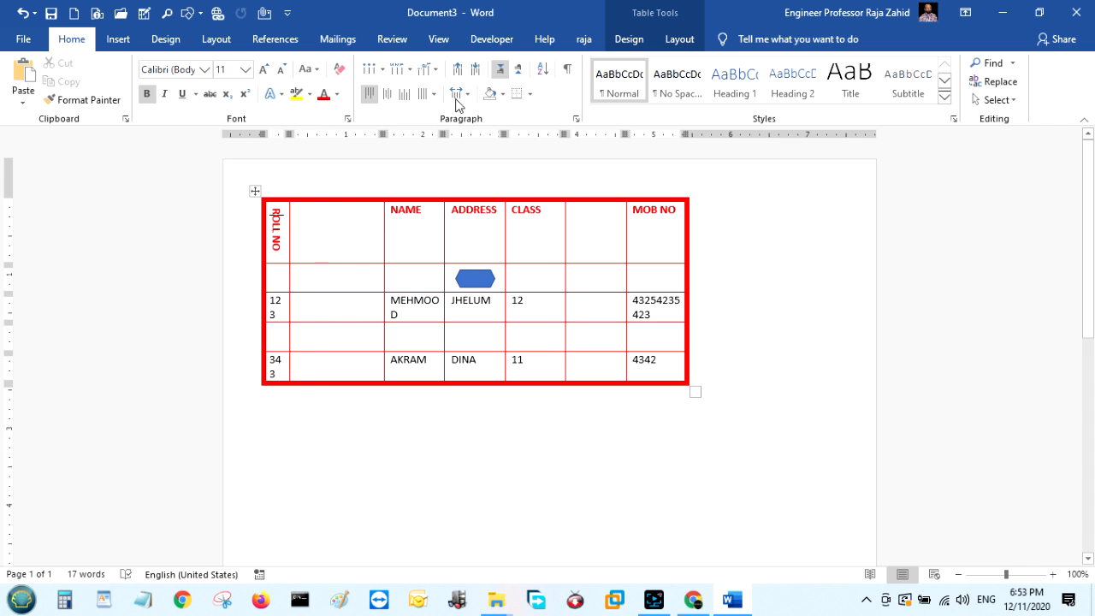
right_click(416, 221)
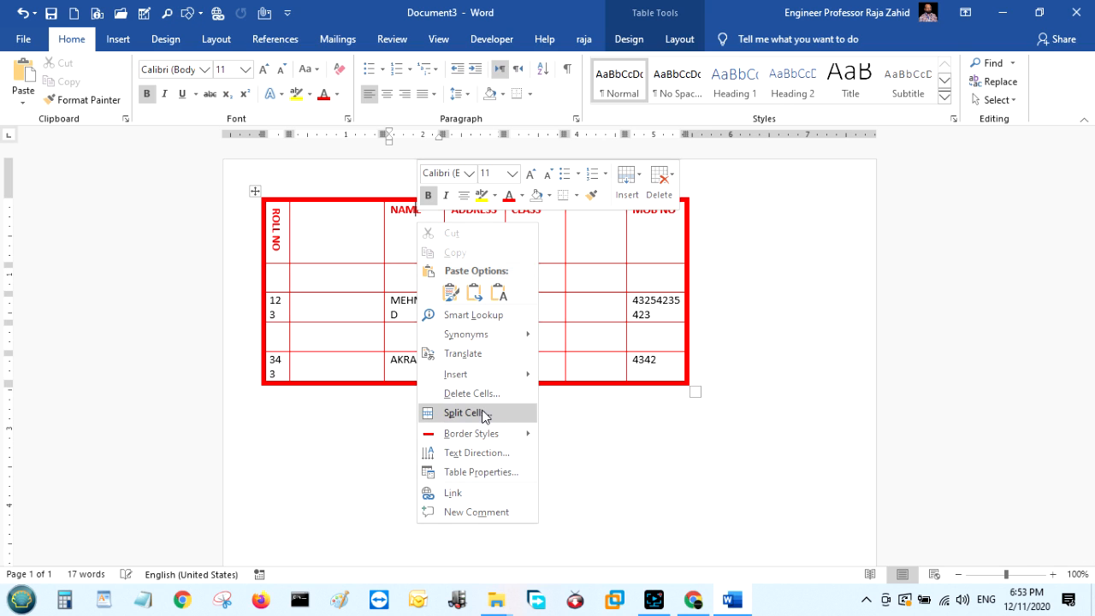
click(497, 473)
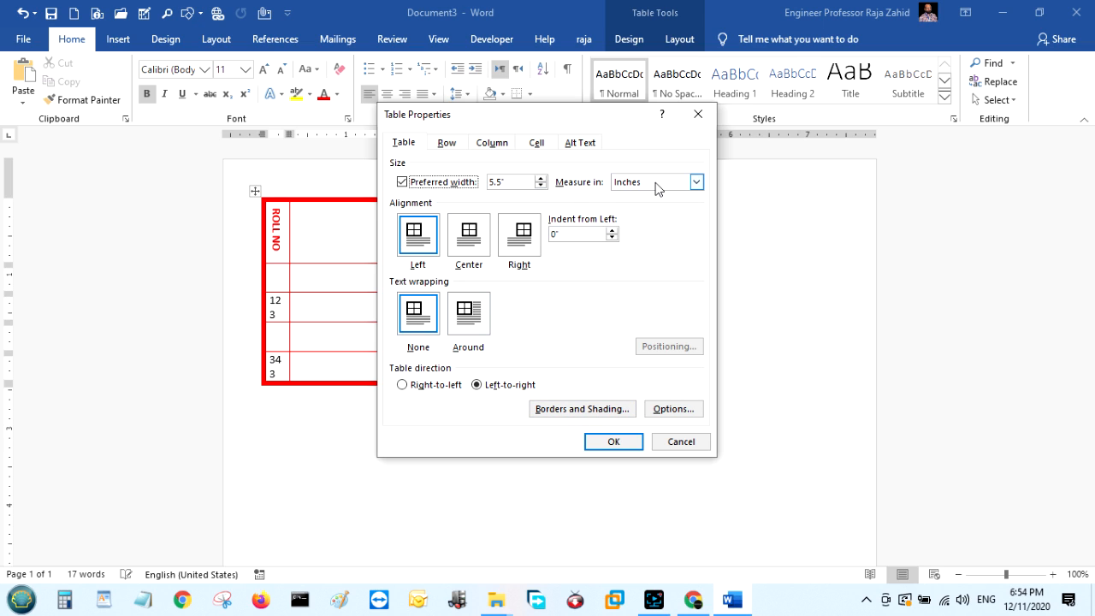
click(457, 144)
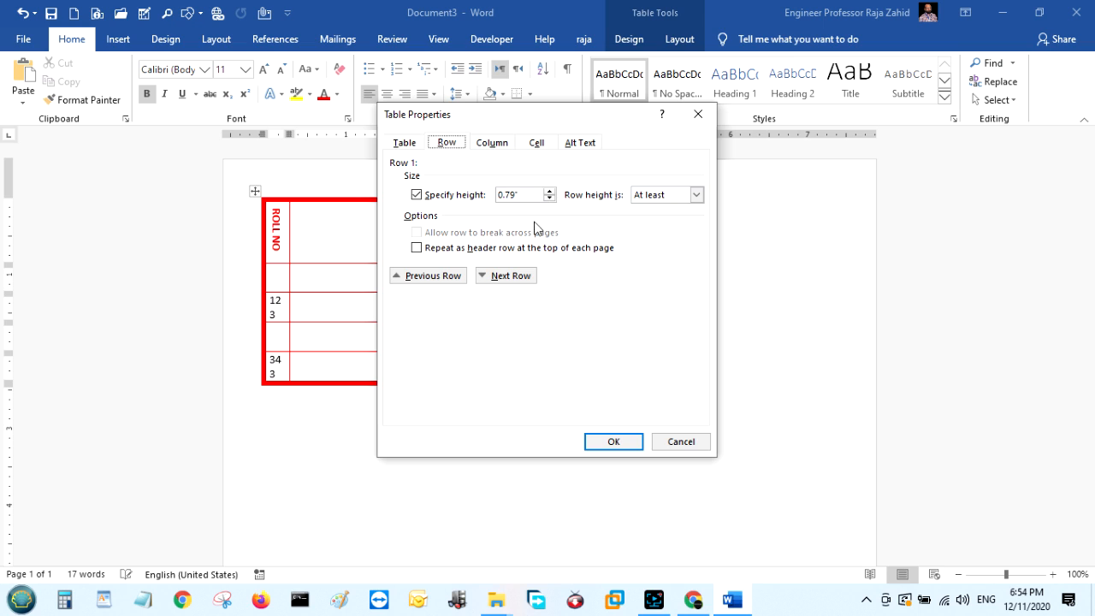
click(503, 143)
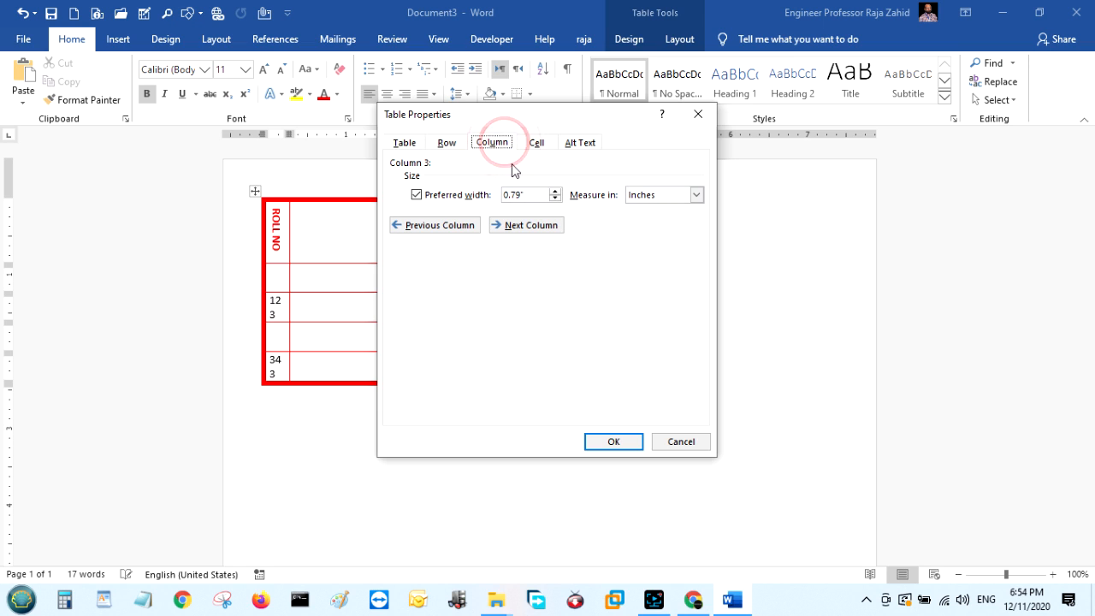
click(537, 143)
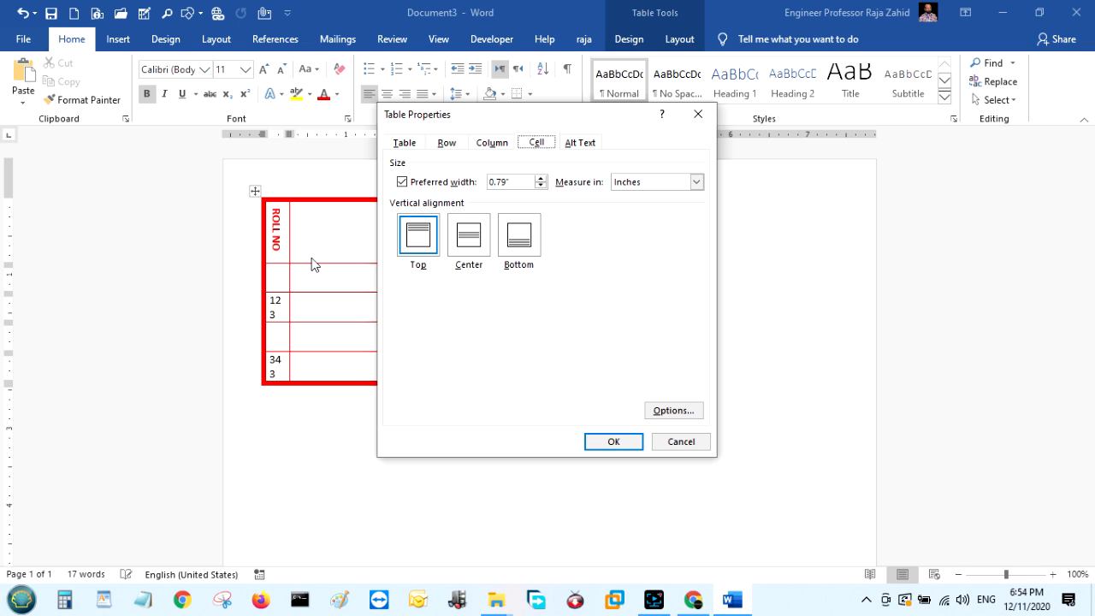
click(672, 443)
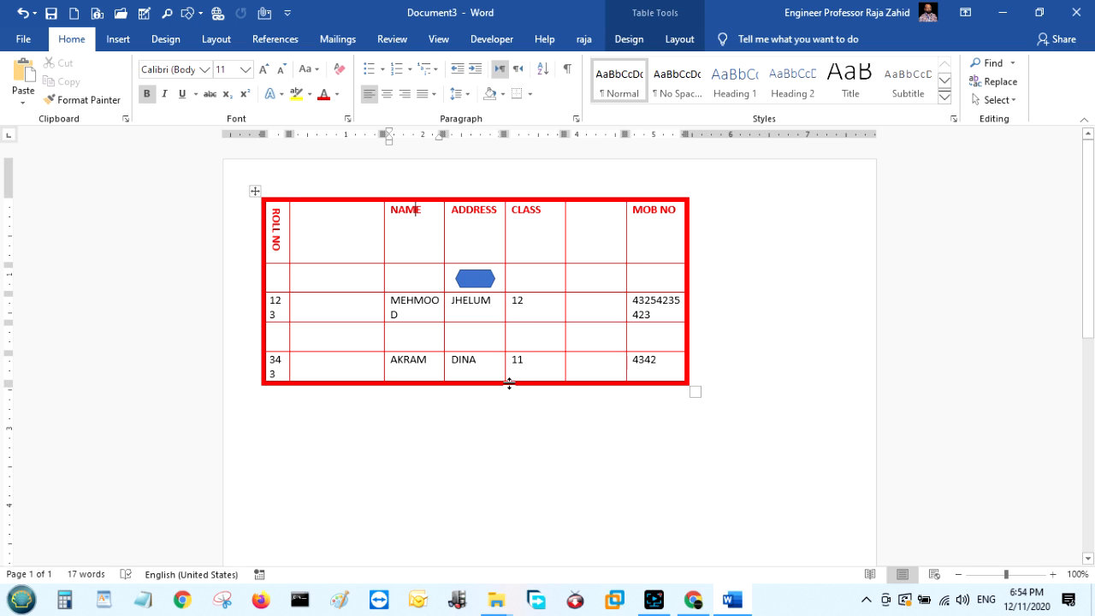
Enlarge the table and widen MOB NO to fit numbers on one line, then open Table Properties.
drag(699, 392, 743, 467)
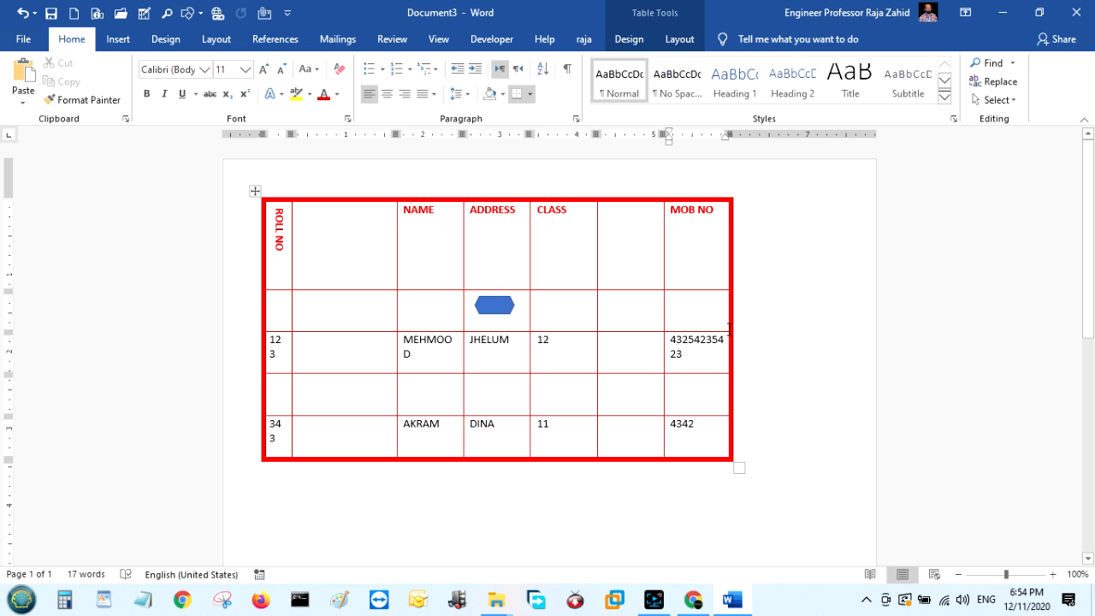
drag(731, 323, 800, 321)
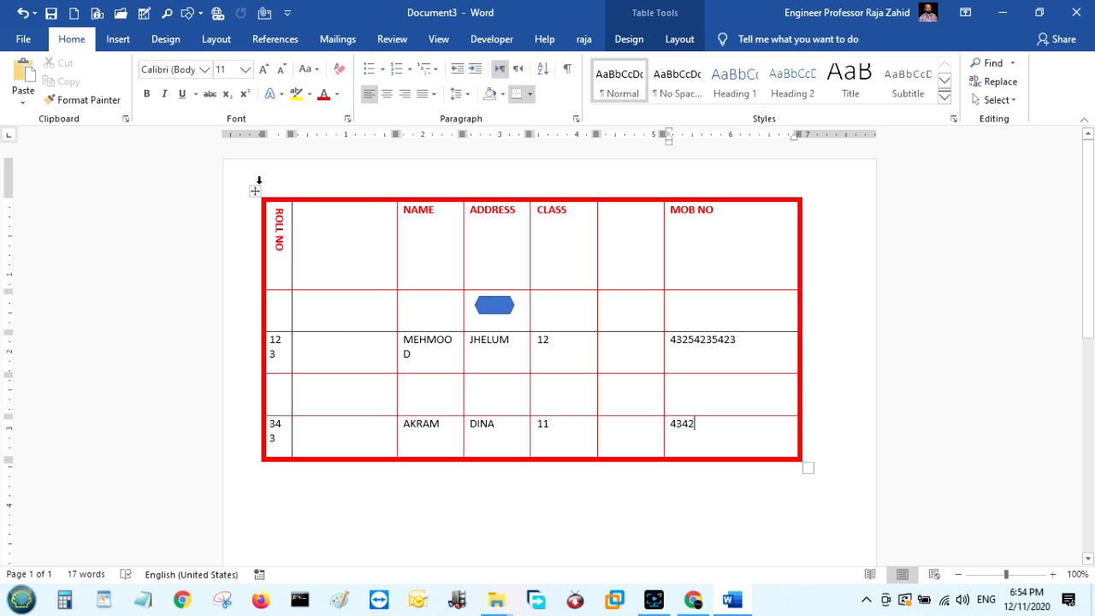
click(255, 191)
right_click(255, 192)
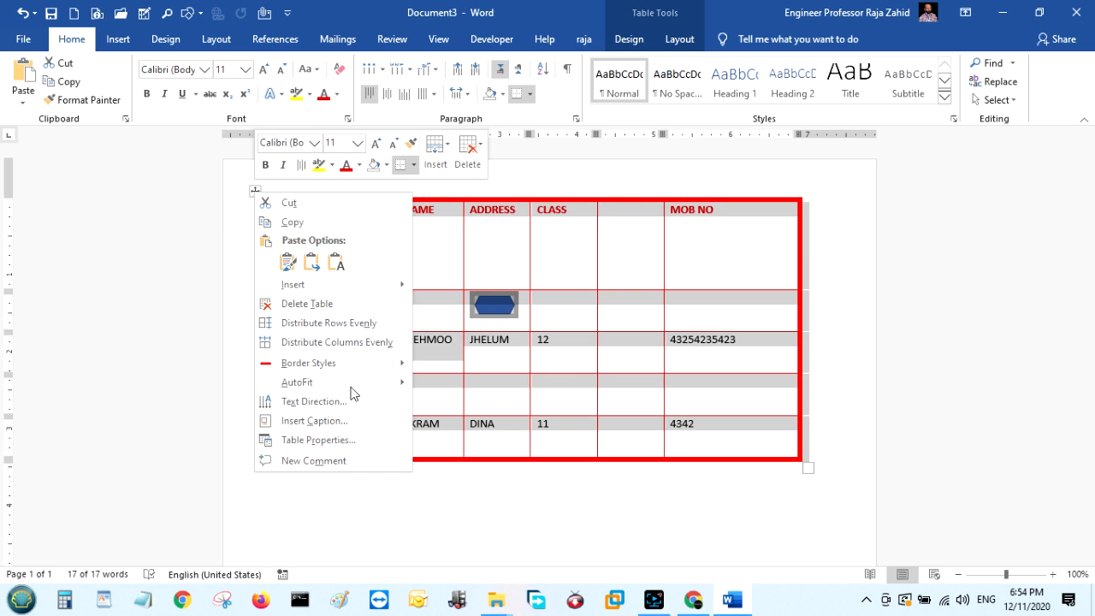
click(371, 439)
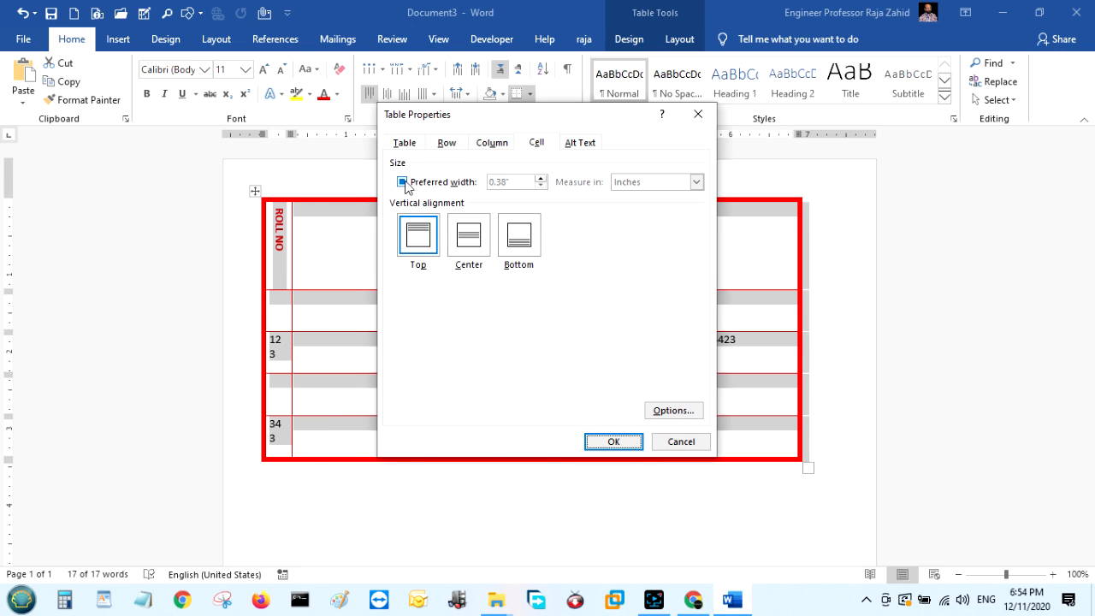
Set Center vertical alignment for all table cells in Table Properties.
click(468, 238)
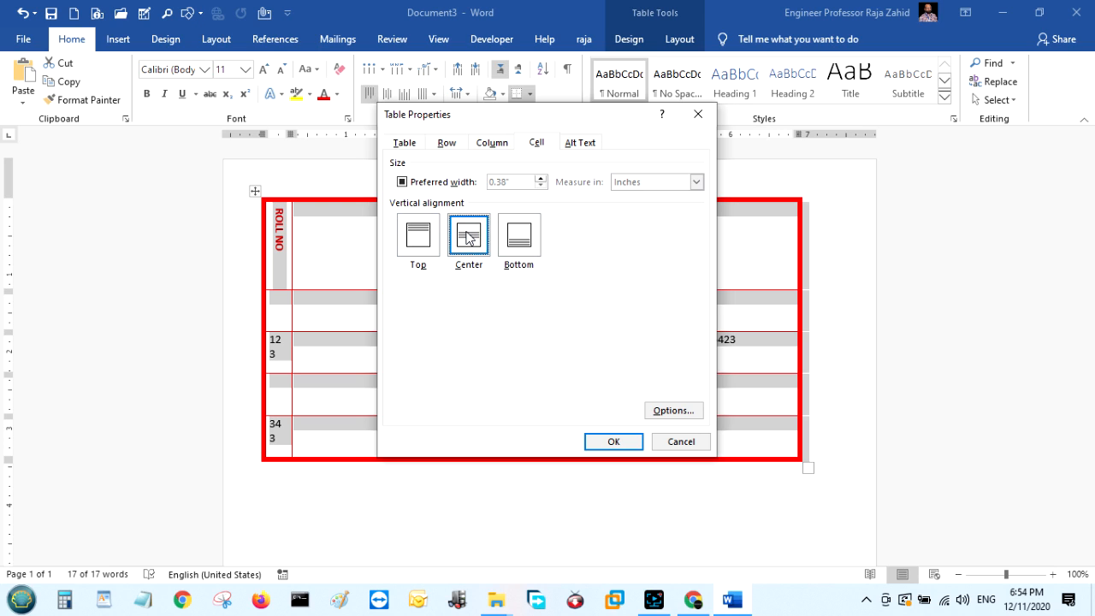
click(611, 447)
click(680, 518)
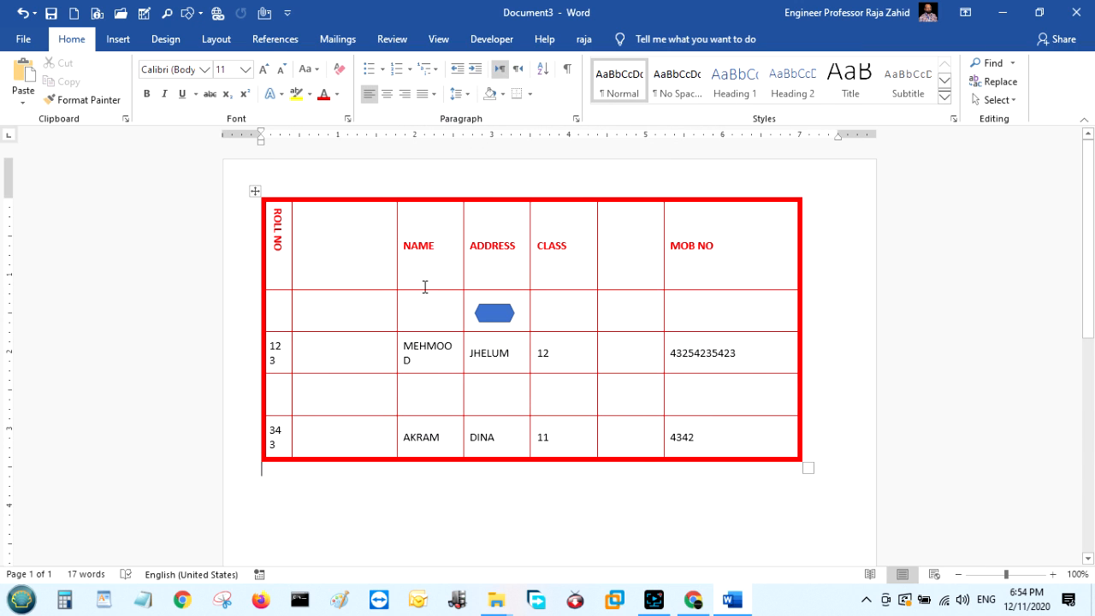
Narrow the blank header cell and widen NAME and its column so MEHMOOD fits one line.
click(394, 213)
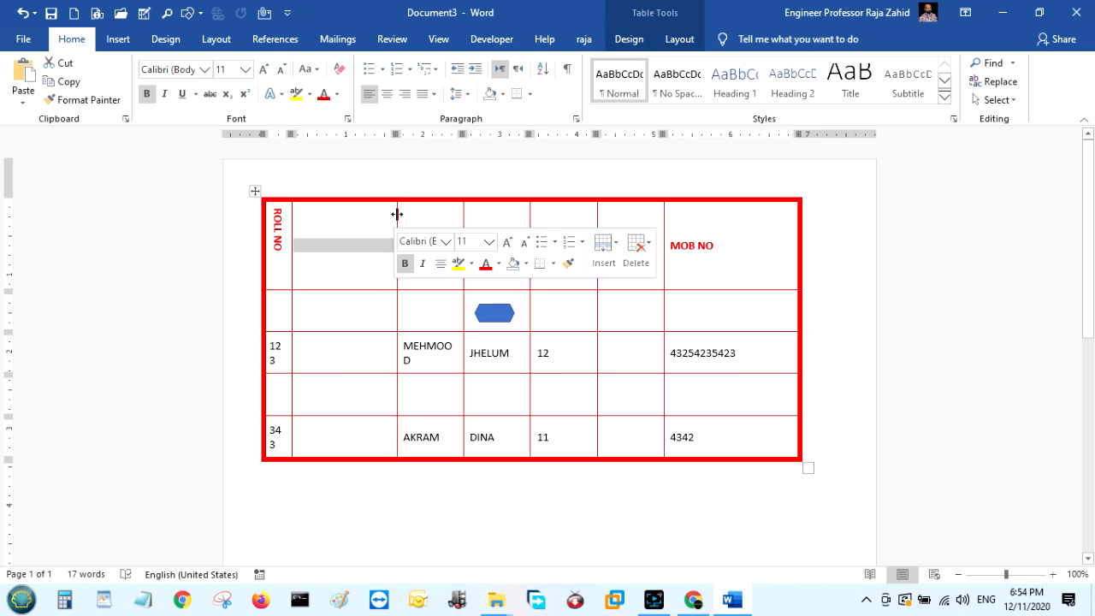
drag(396, 214, 357, 215)
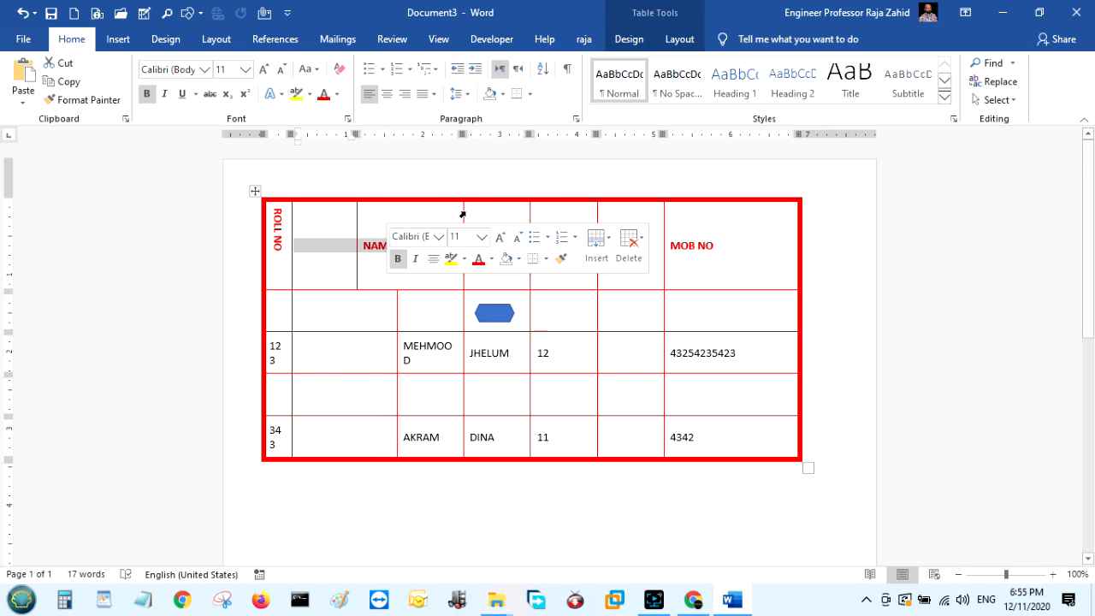
drag(462, 211, 481, 214)
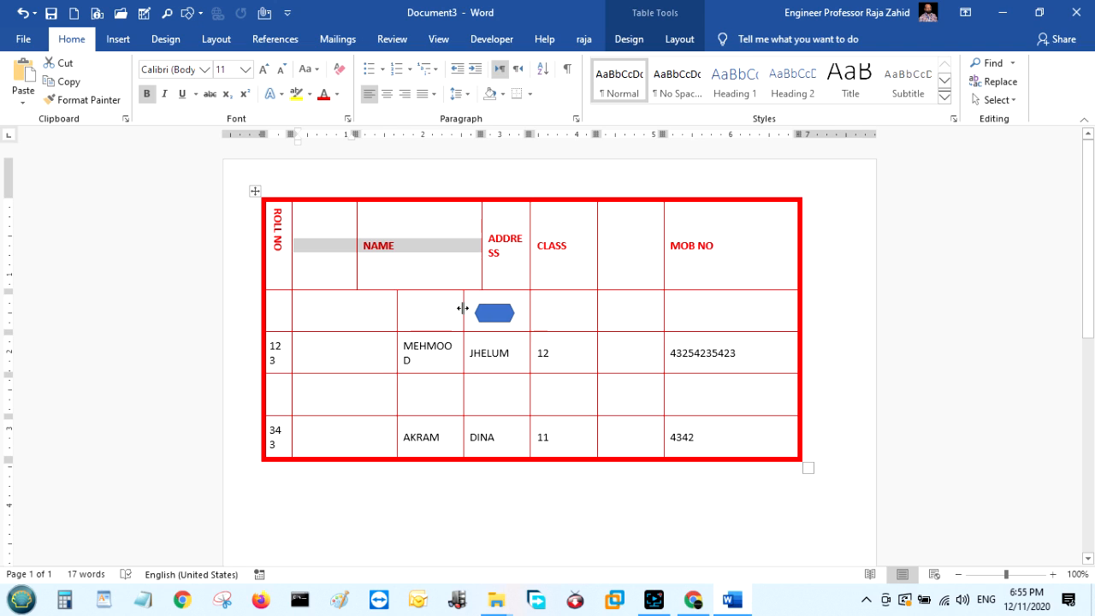
drag(462, 307, 487, 309)
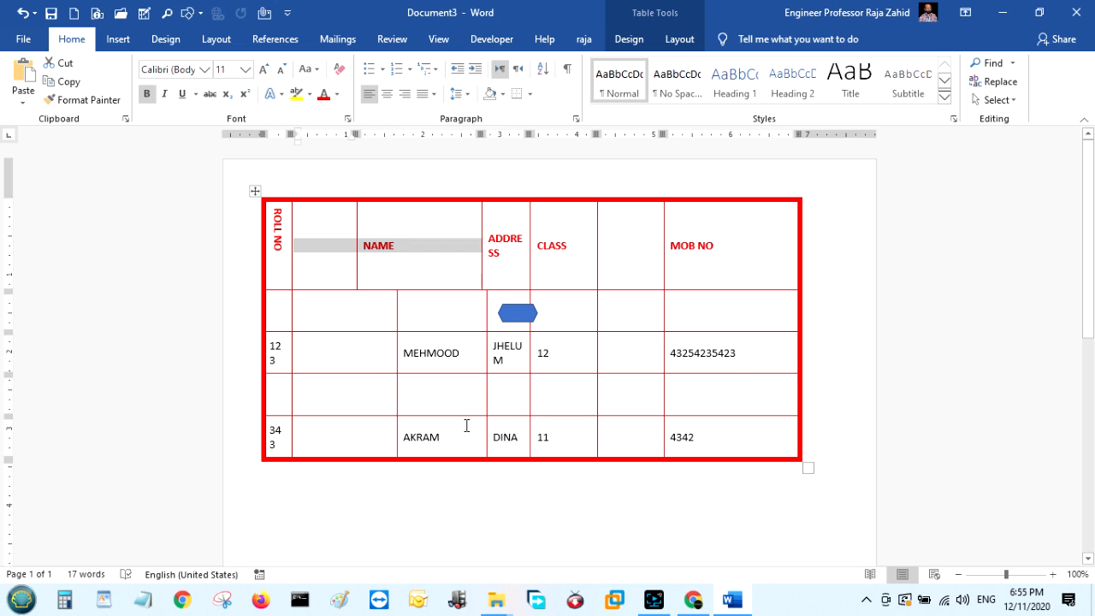
click(710, 436)
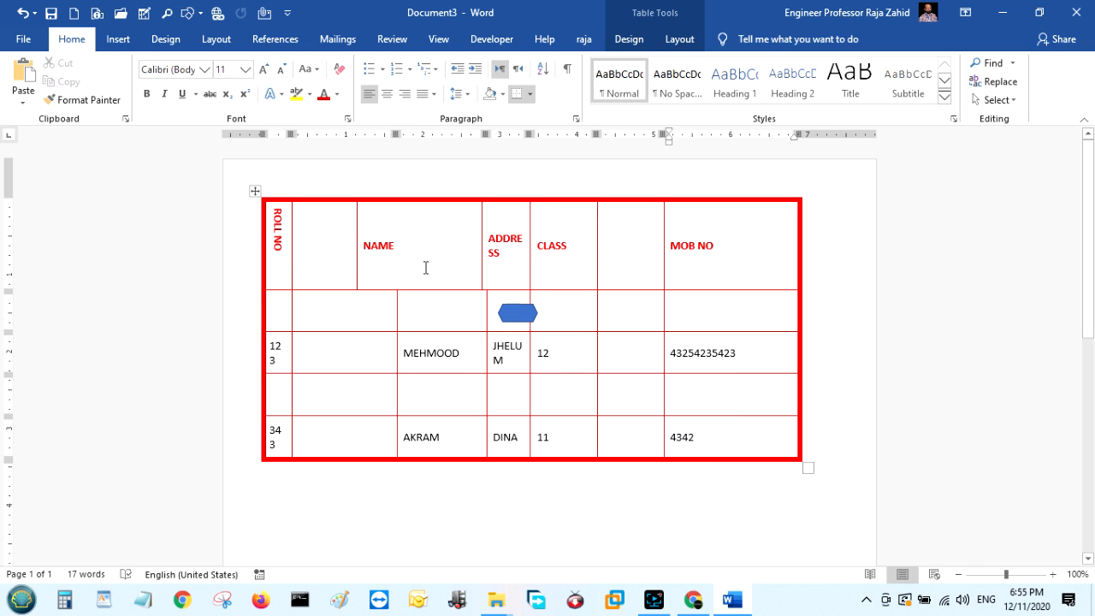
click(255, 191)
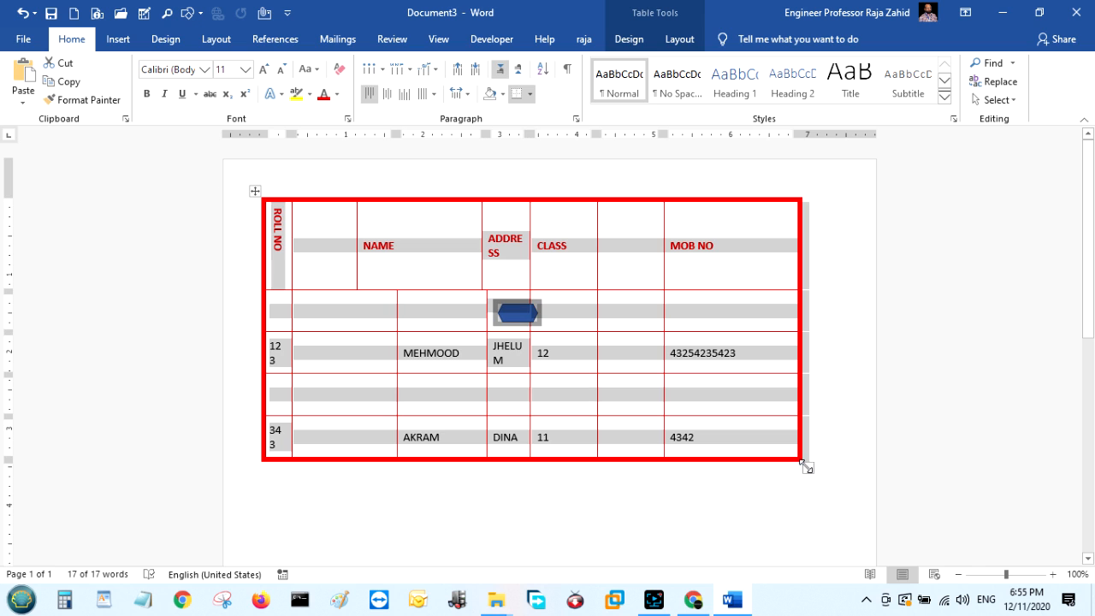
Shrink the table, align the names column border with the header, and widen ADDRESS to fit.
drag(808, 469, 852, 277)
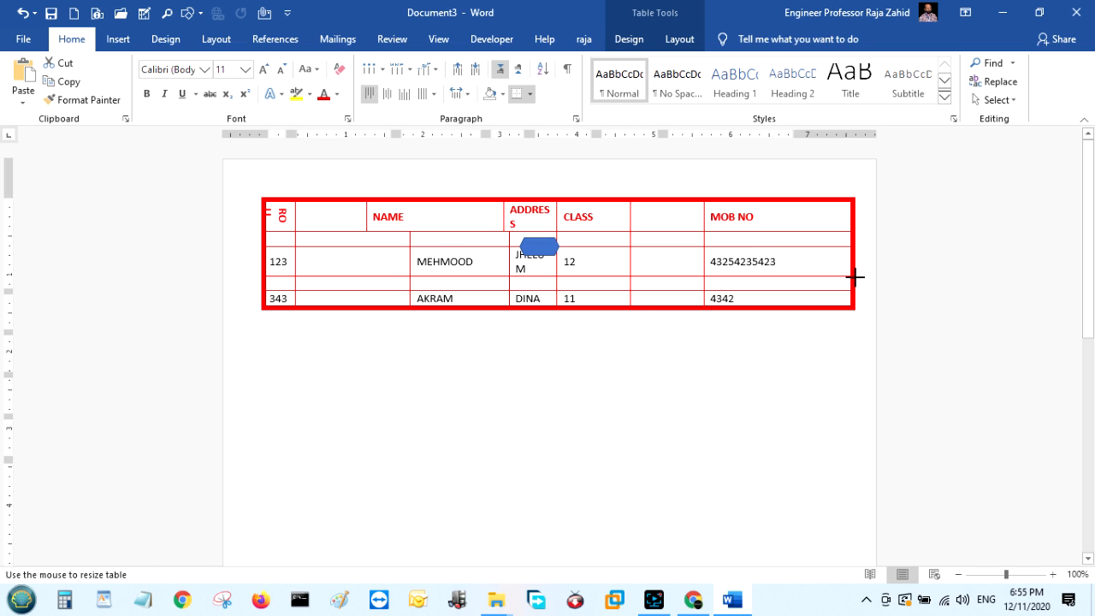
click(459, 362)
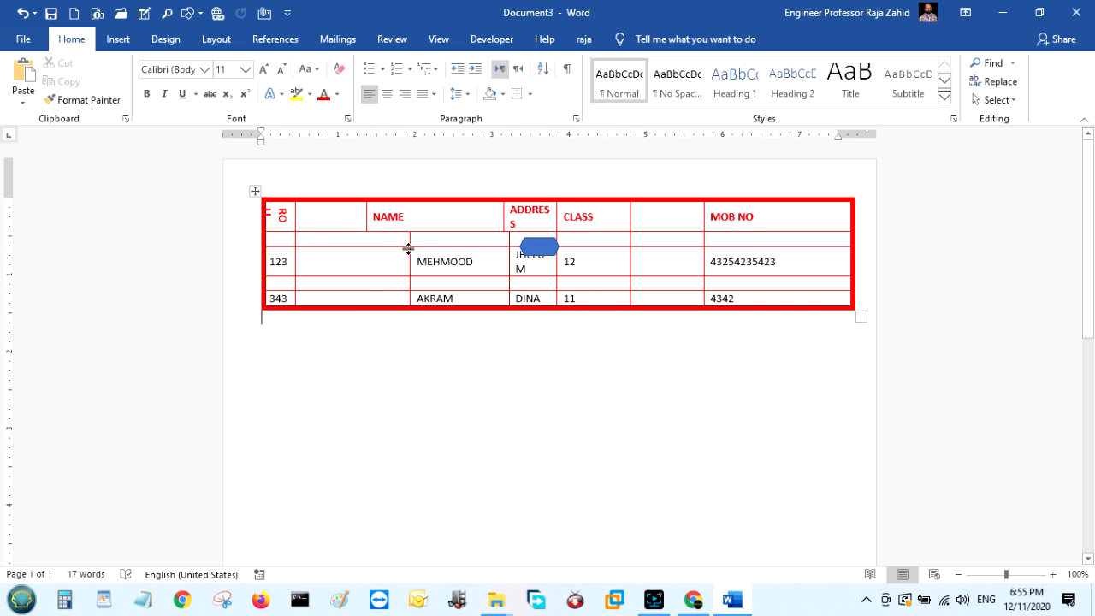
drag(409, 242, 367, 245)
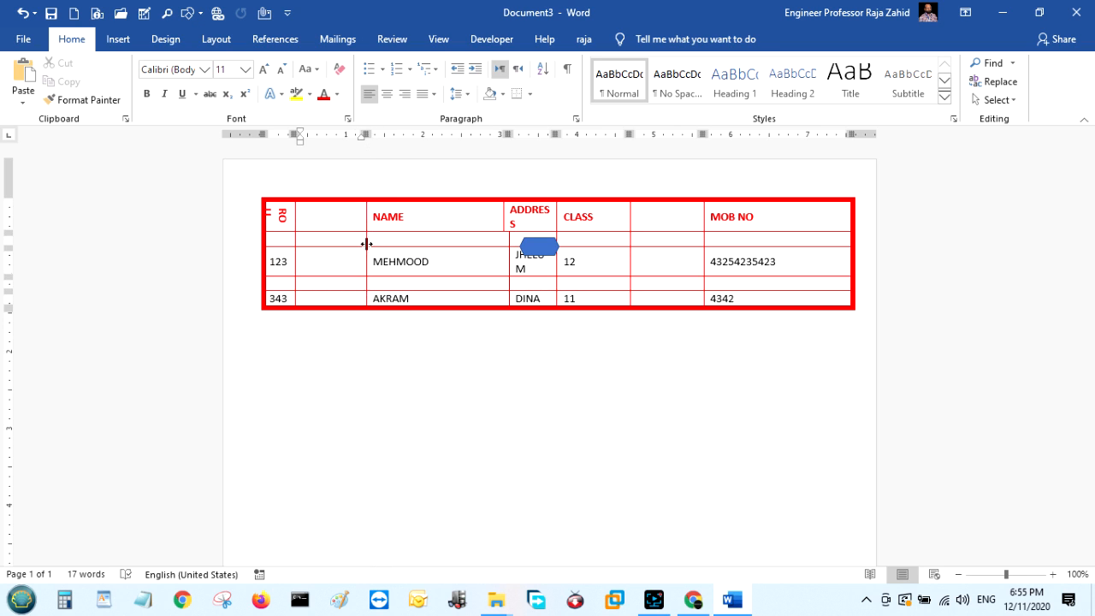
click(506, 362)
click(548, 345)
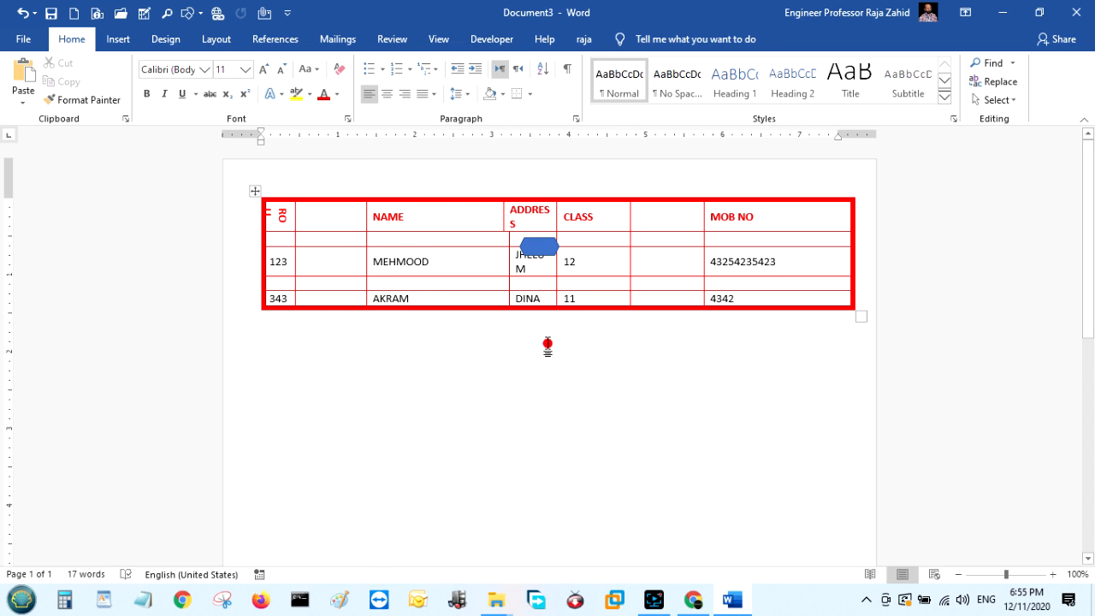
click(557, 213)
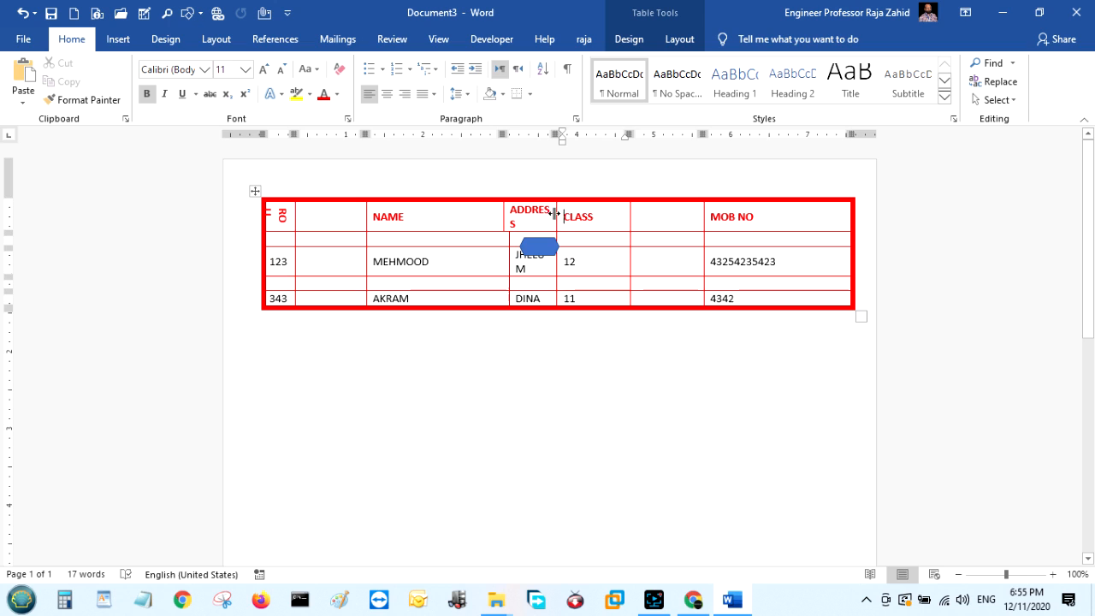
drag(554, 213, 574, 214)
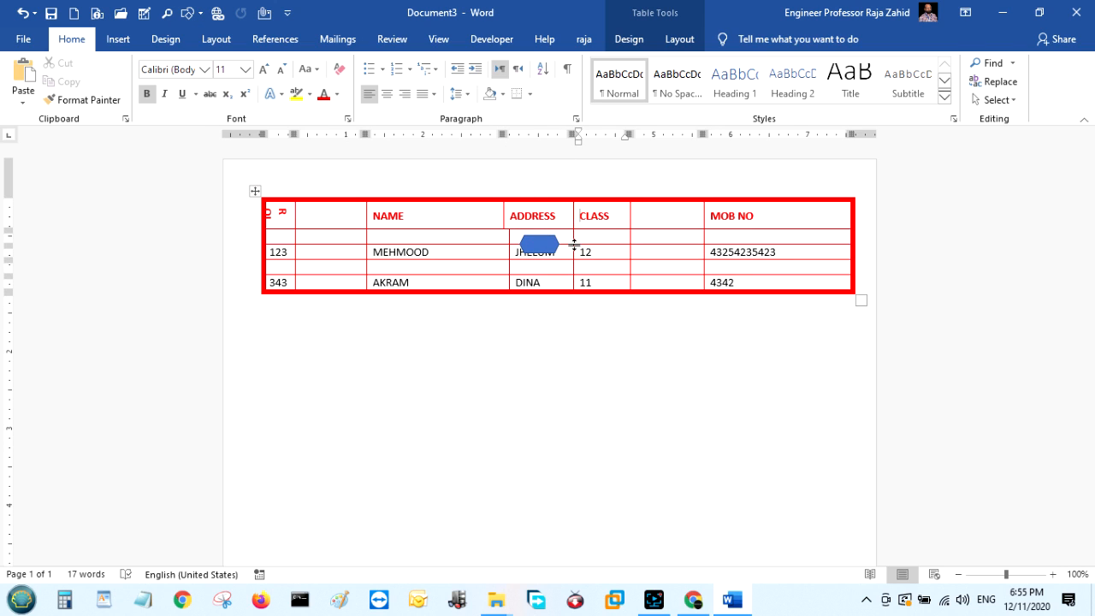
click(573, 336)
Stretch the table downward so every row becomes taller.
mouse_move(860, 299)
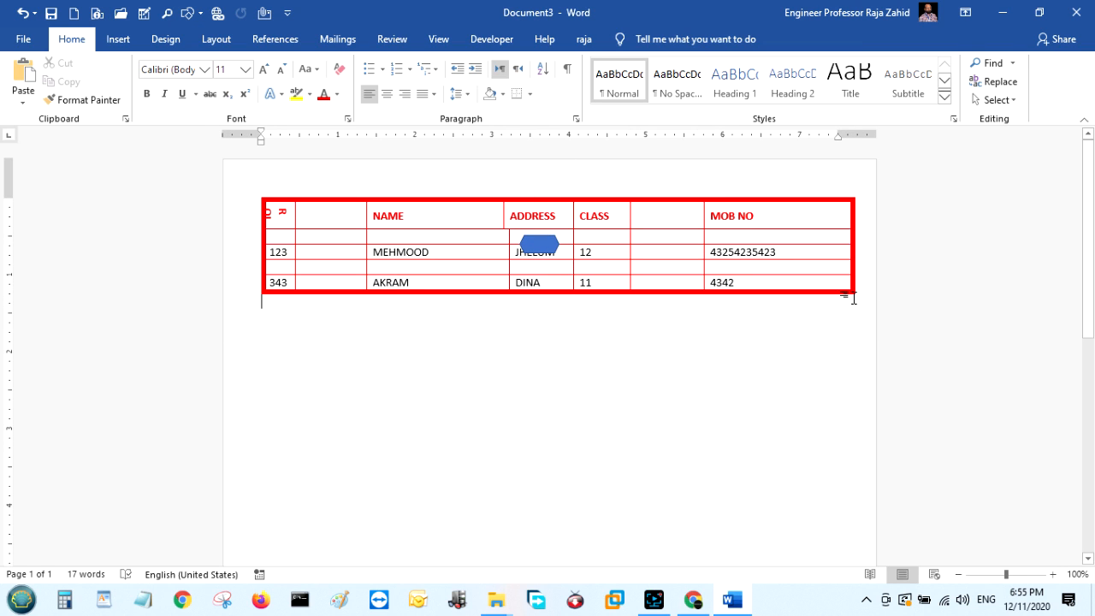
drag(860, 299, 861, 360)
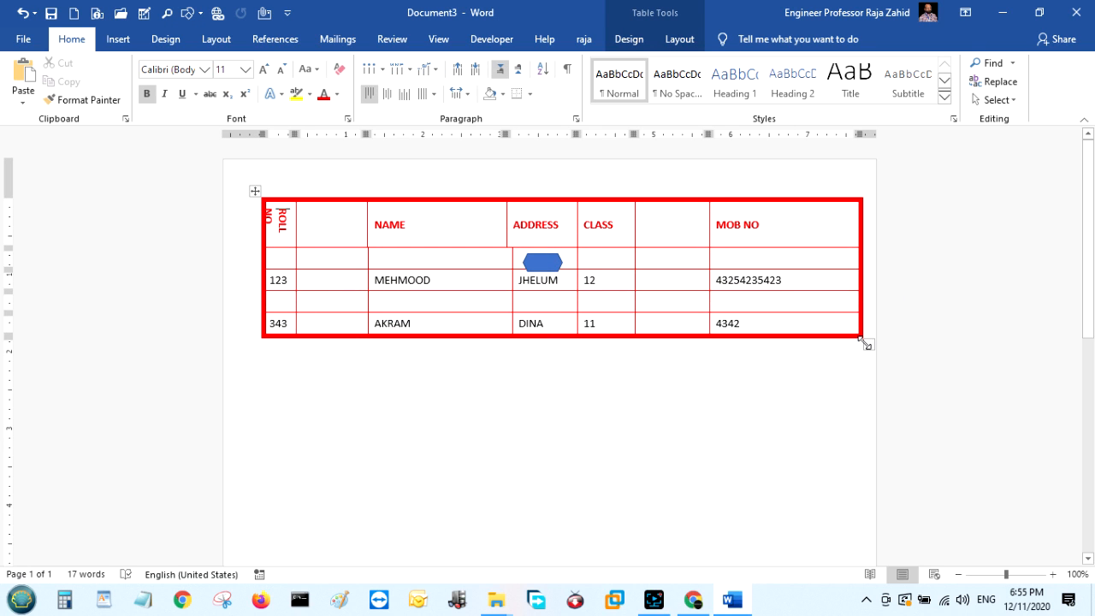
drag(865, 340, 861, 535)
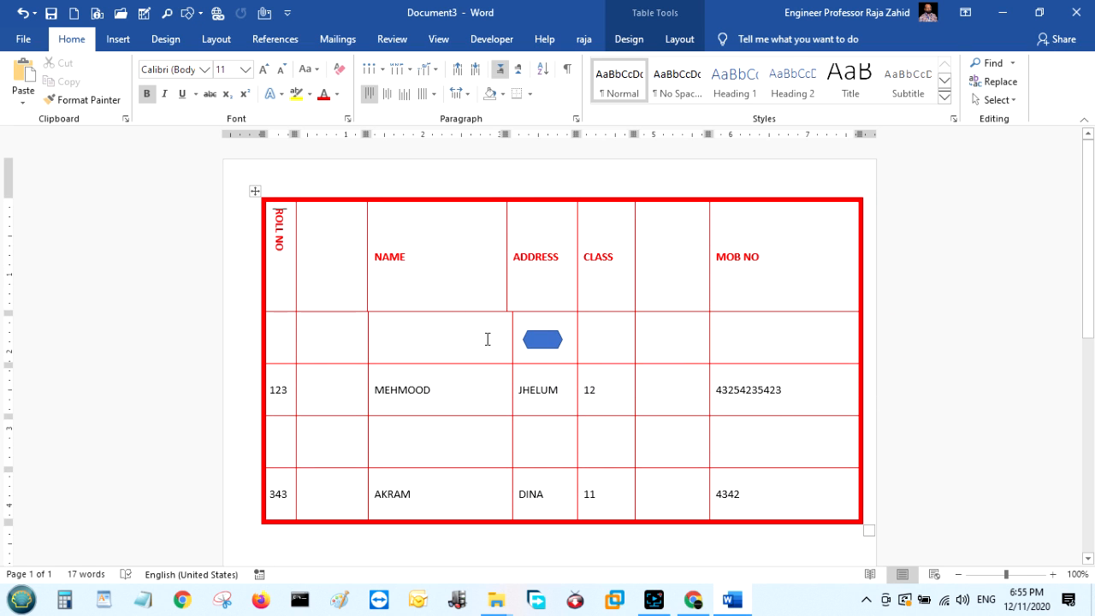
Set Top vertical alignment for all cells of the table in Table Properties.
click(255, 192)
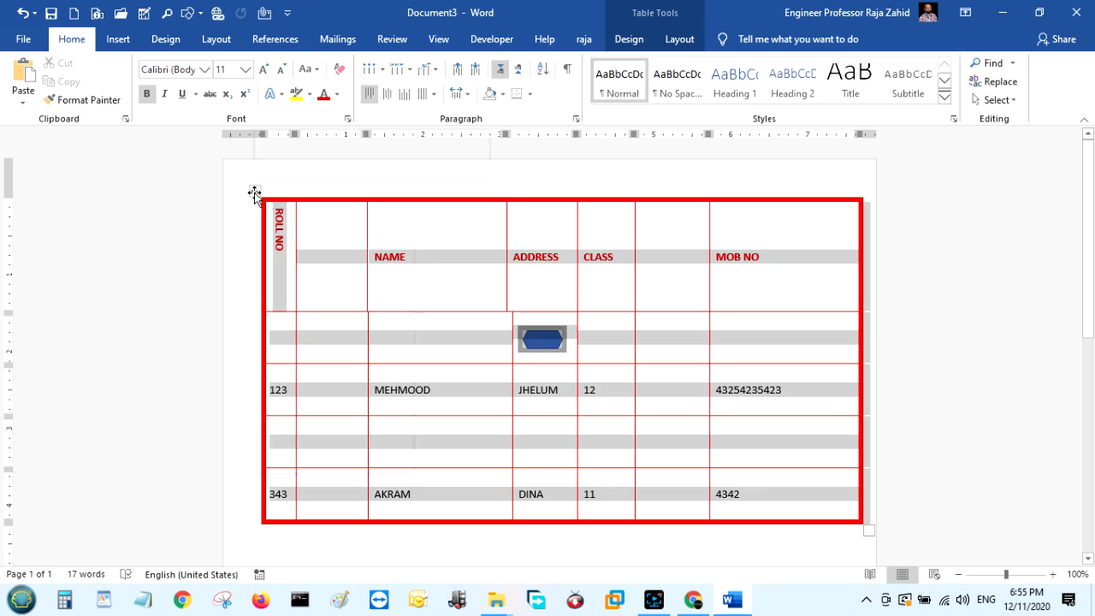
right_click(255, 191)
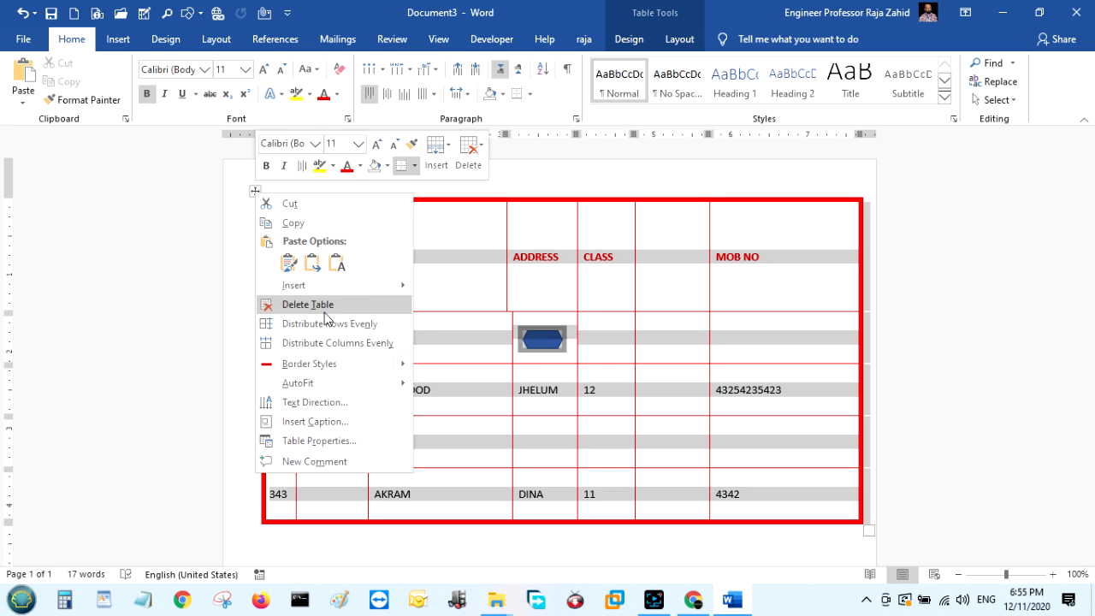
click(333, 447)
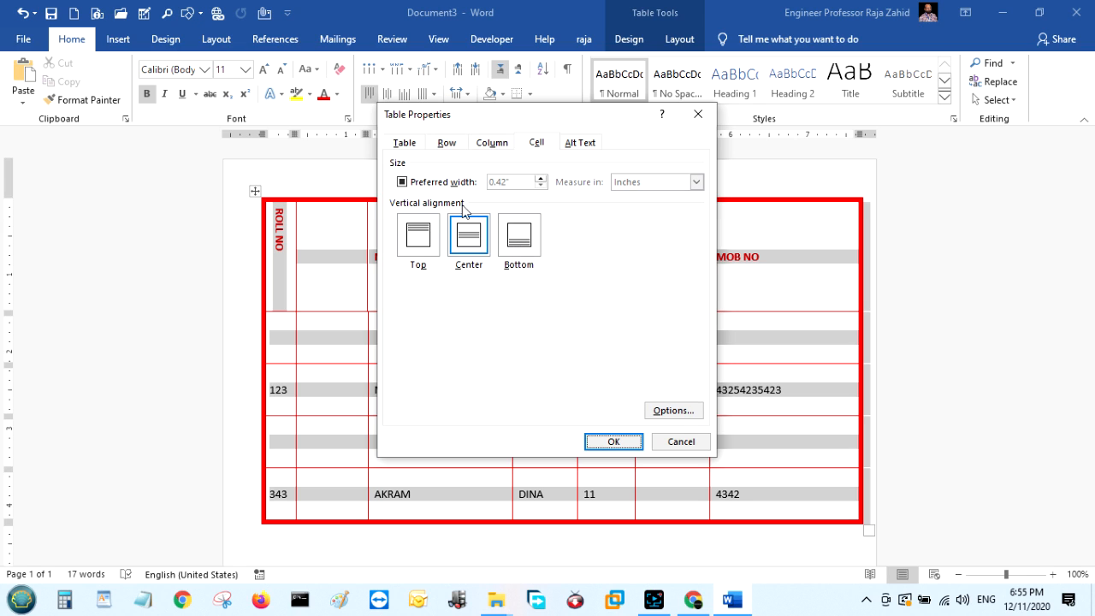
click(428, 238)
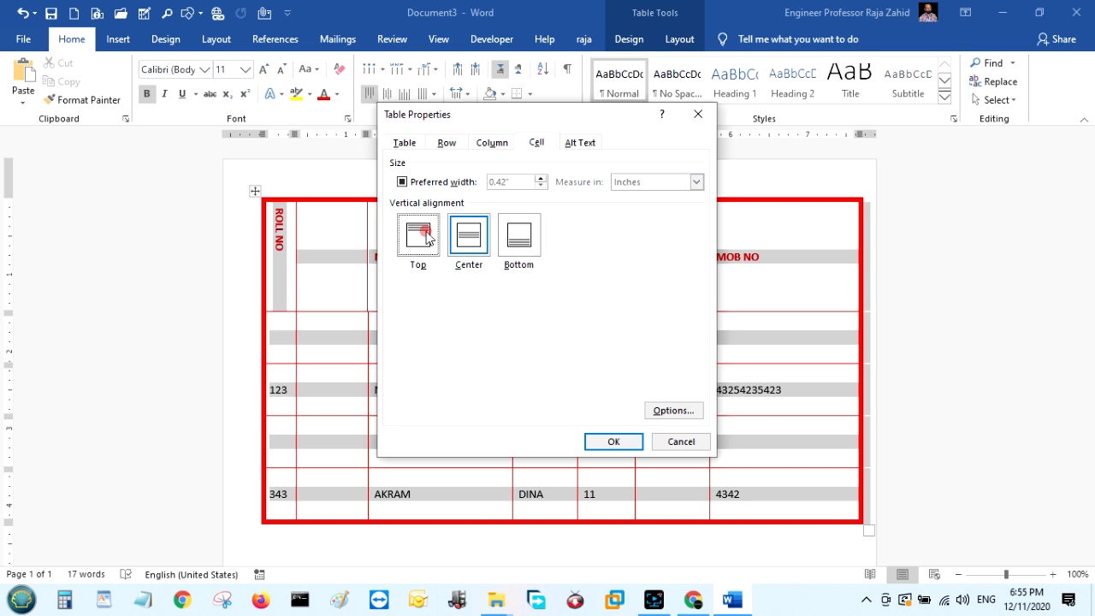
click(613, 441)
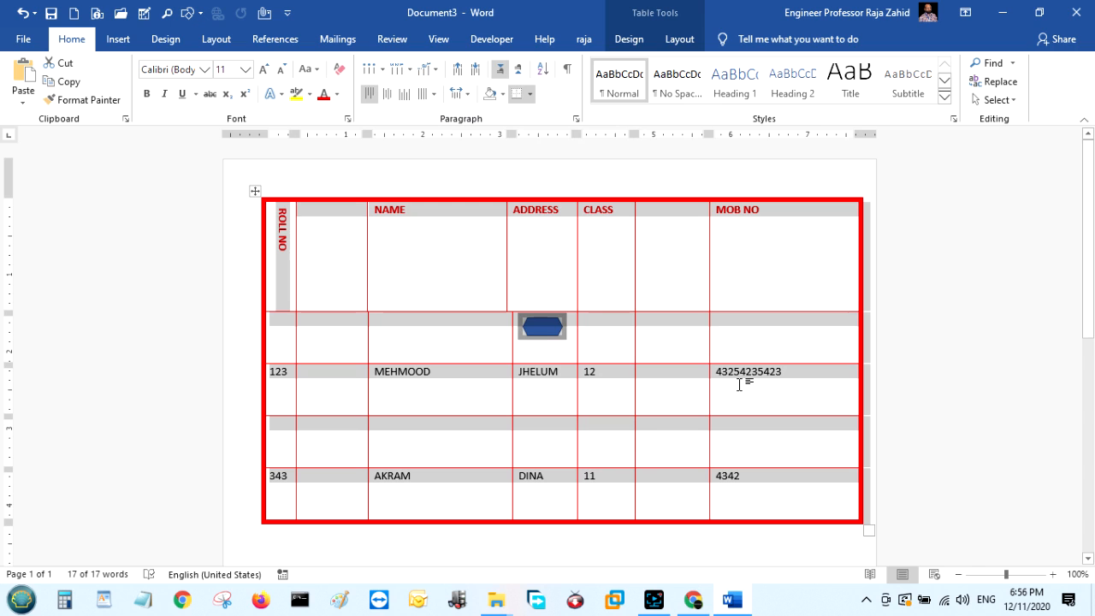
Set the whole student table's cell vertical alignment to Bottom in Table Properties.
right_click(255, 191)
click(334, 443)
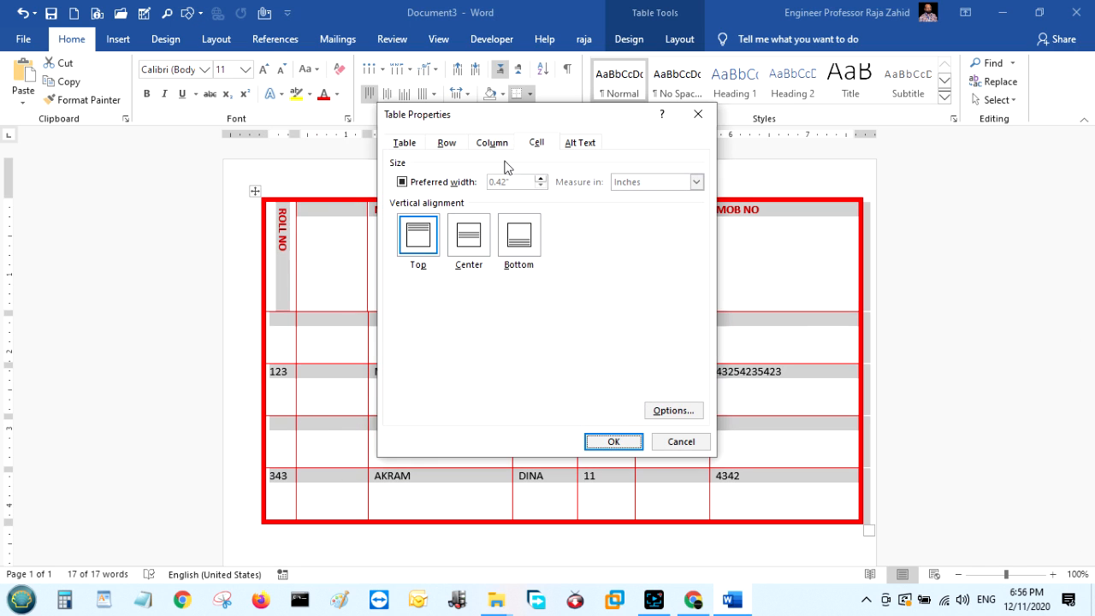
click(521, 235)
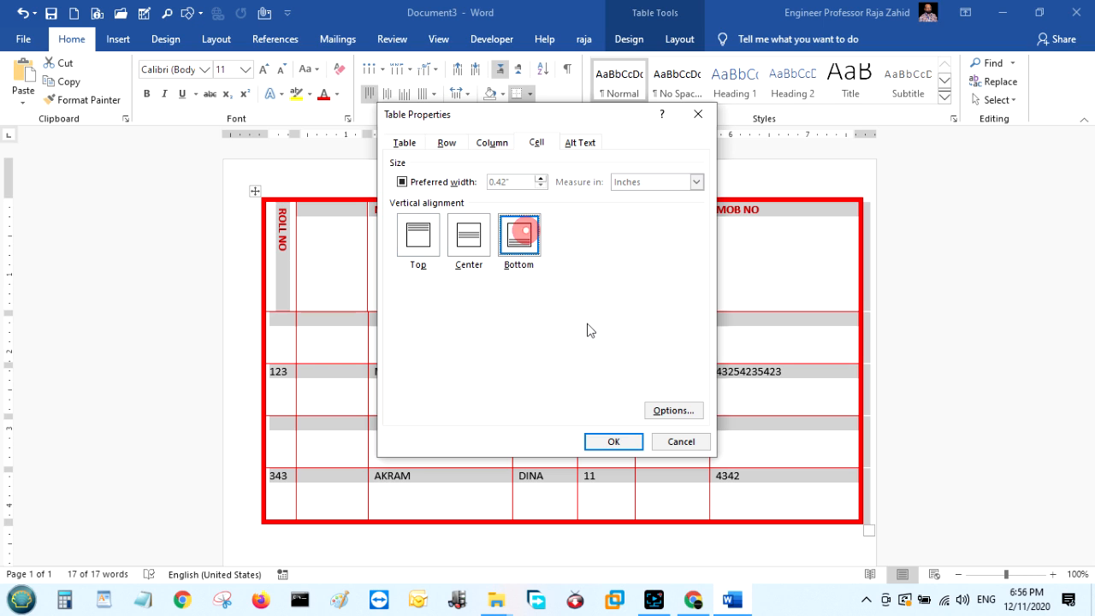
click(613, 442)
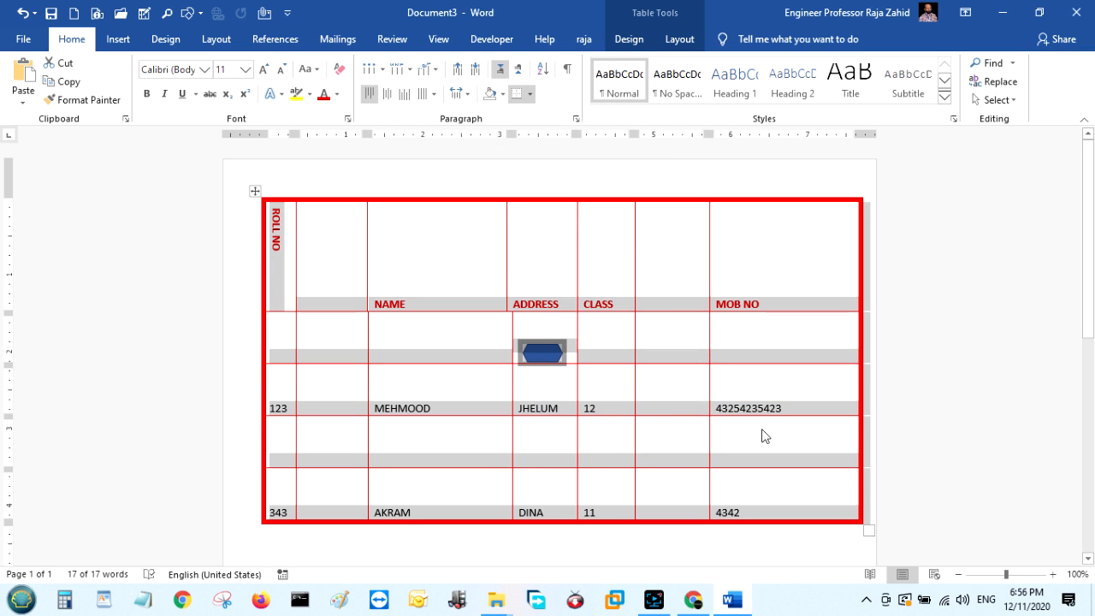
right_click(254, 191)
click(314, 440)
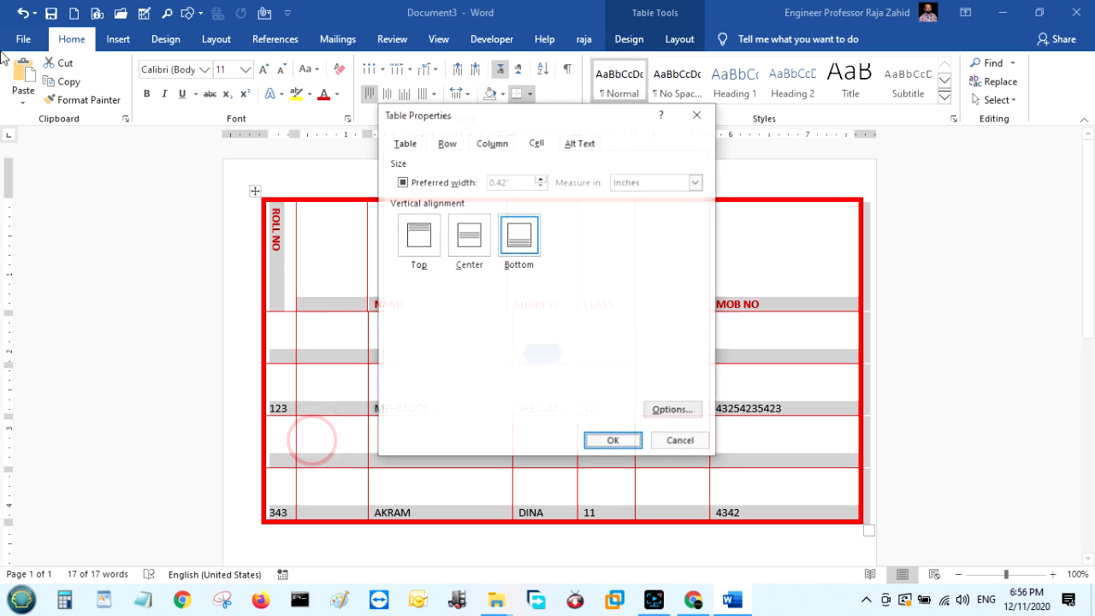
click(586, 143)
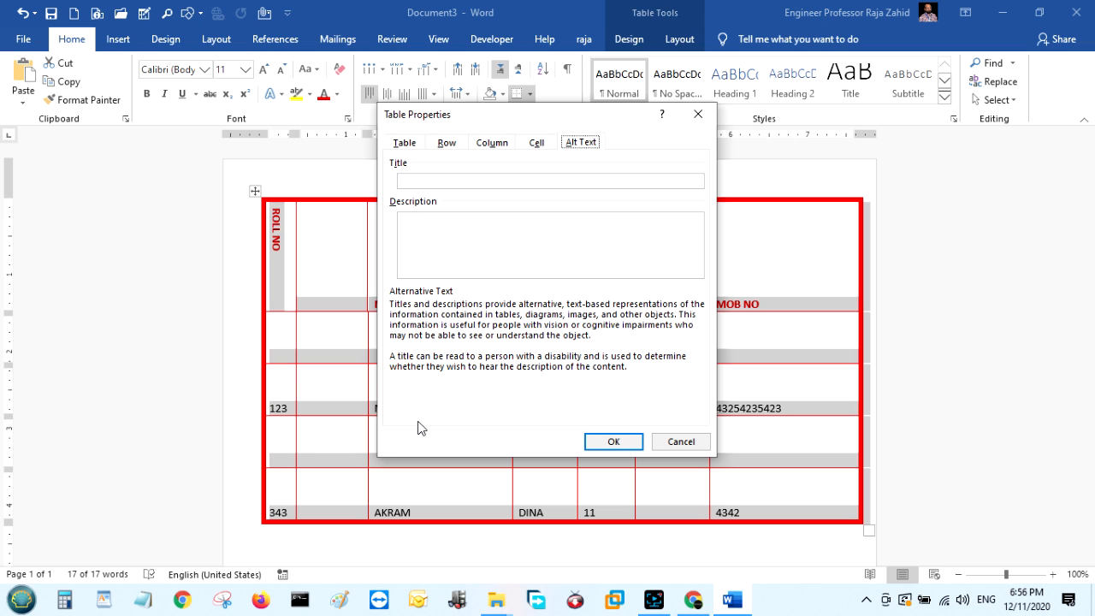
click(539, 142)
click(492, 143)
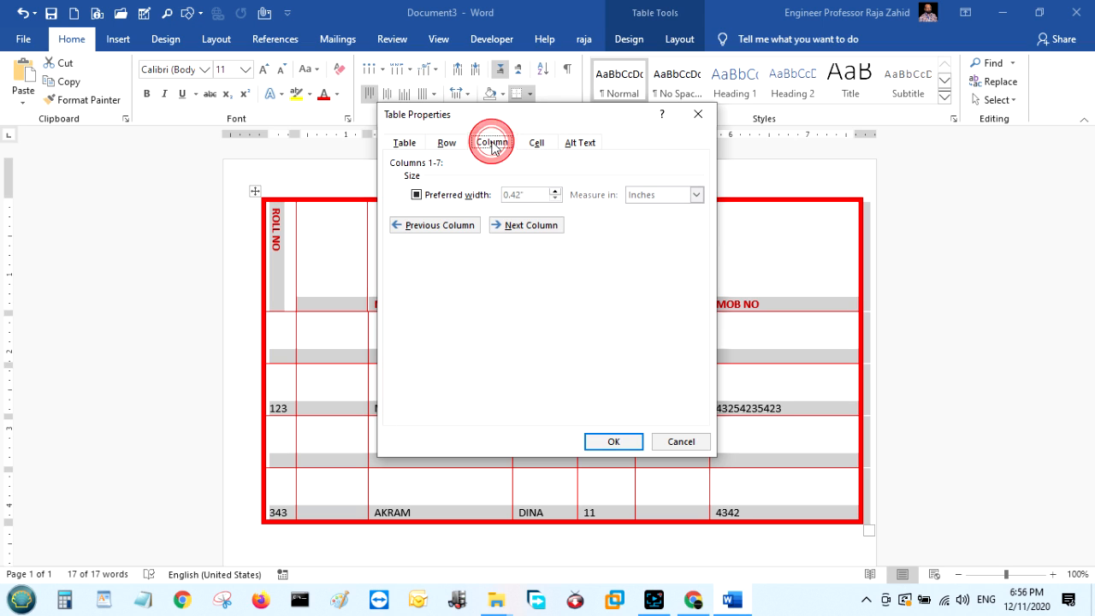
click(447, 143)
click(404, 142)
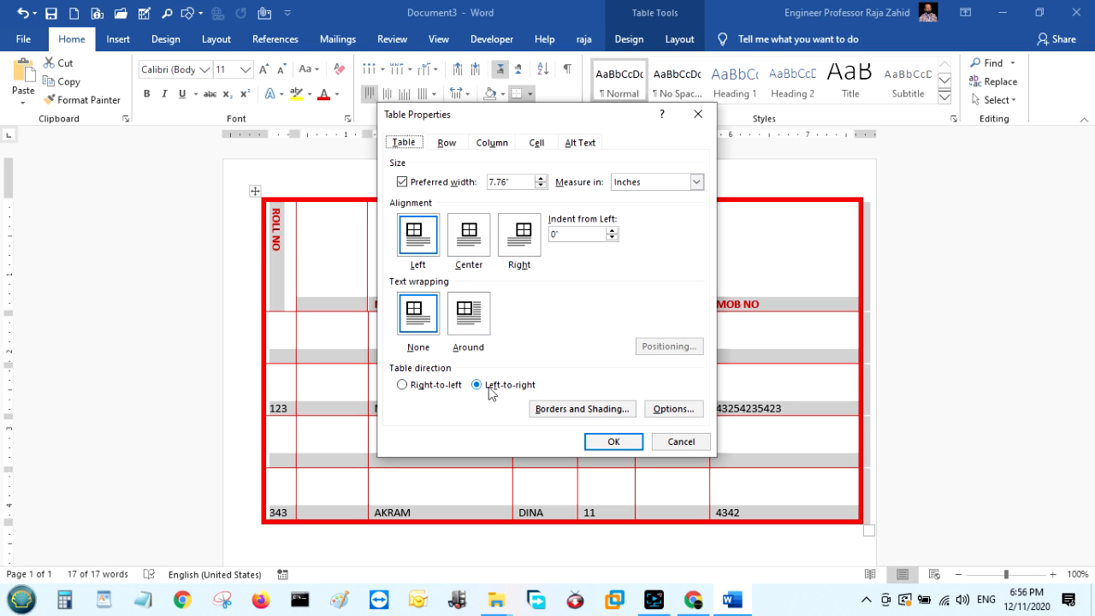
click(402, 385)
click(477, 385)
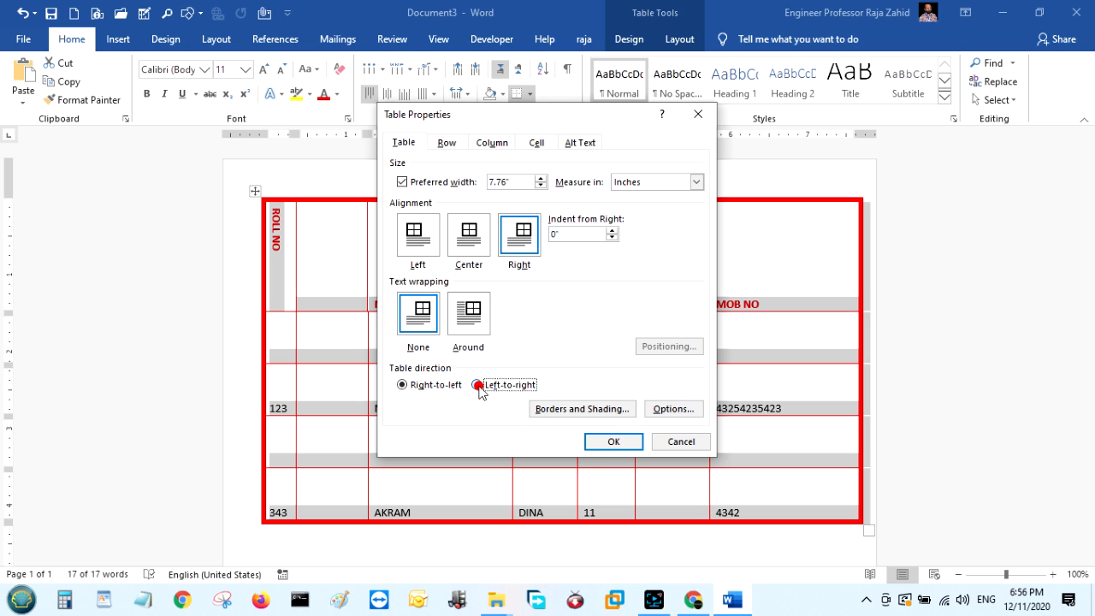
click(402, 385)
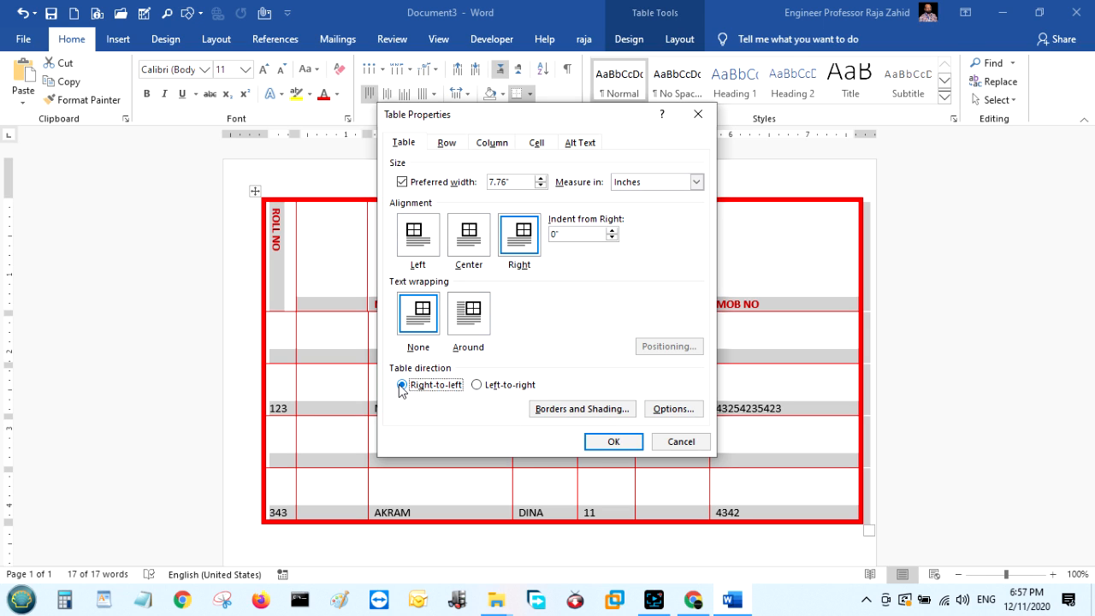
click(478, 385)
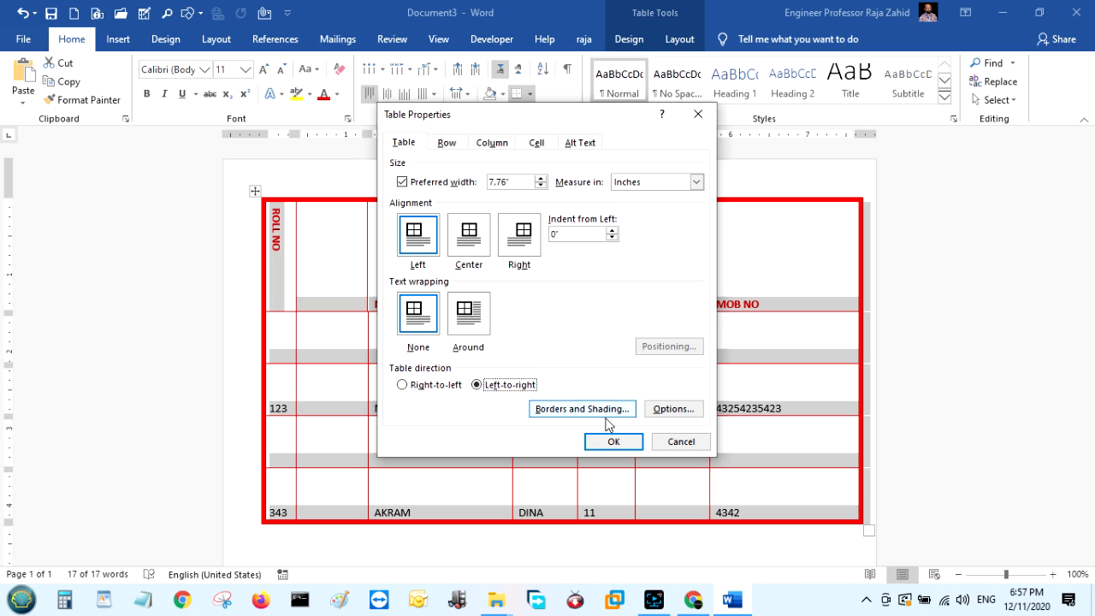
click(691, 443)
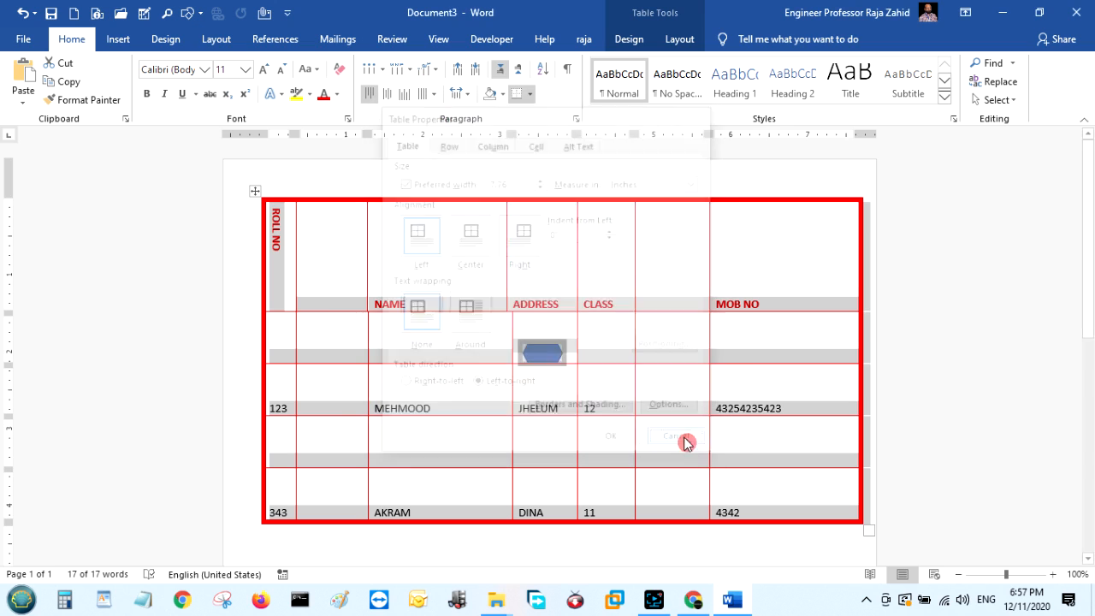
scroll(625, 342, down, 1)
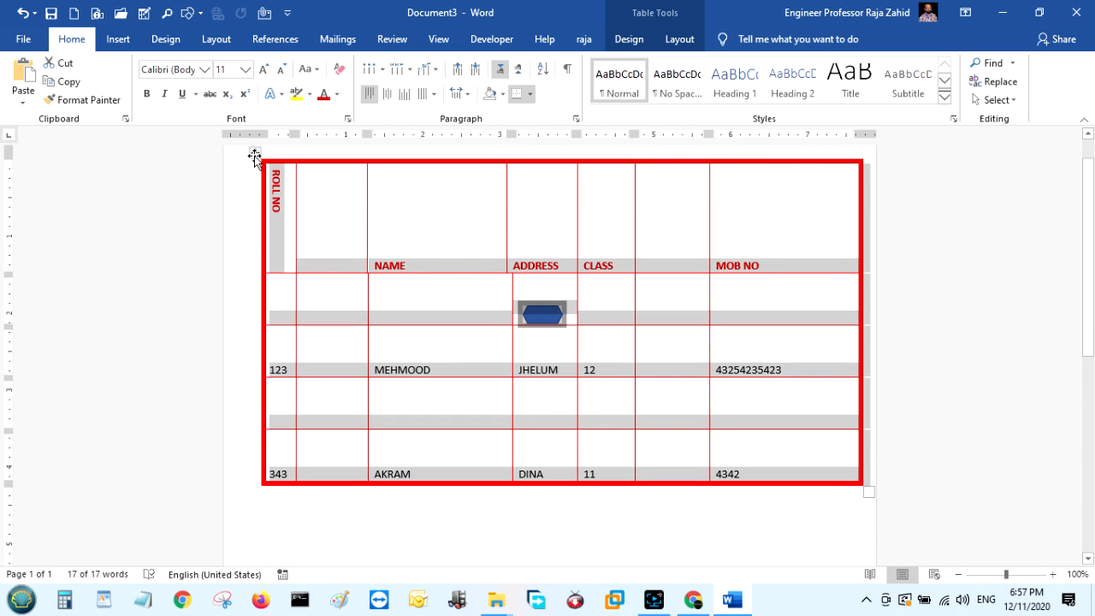
right_click(255, 153)
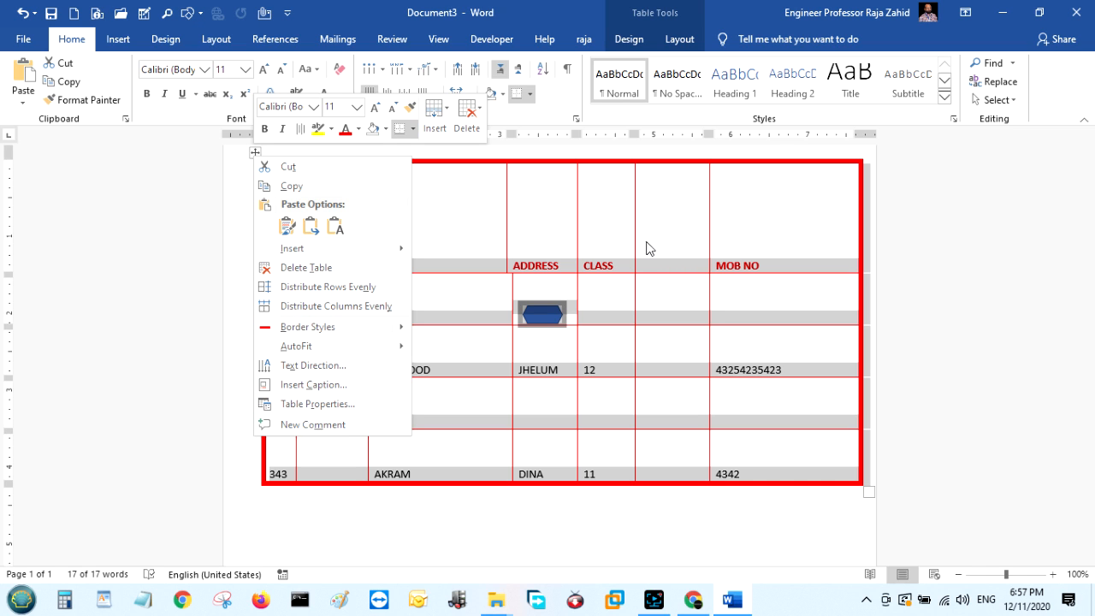
click(339, 406)
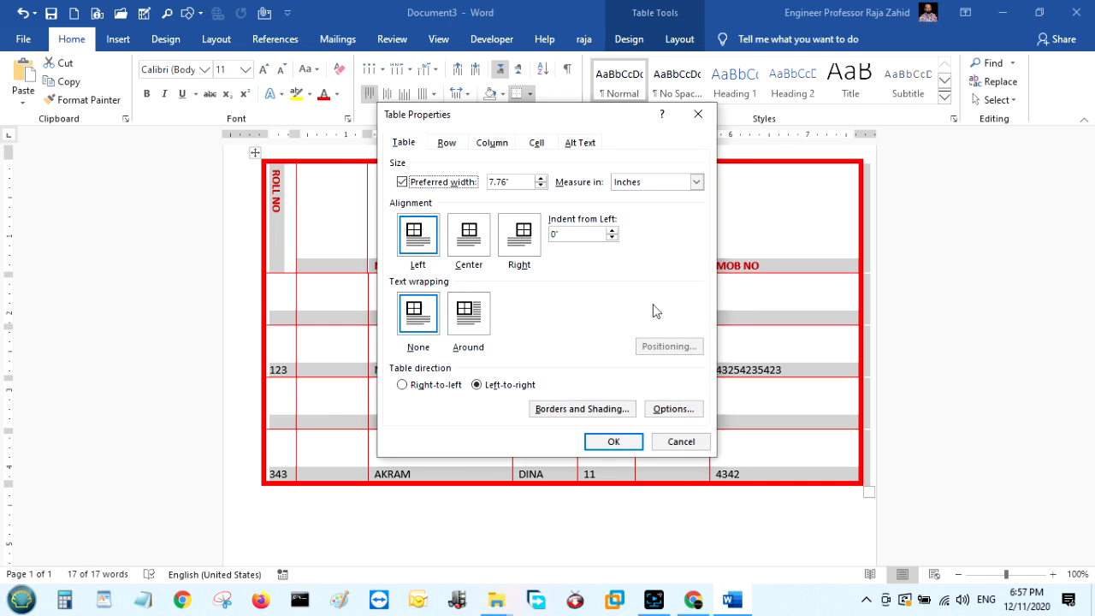
click(680, 442)
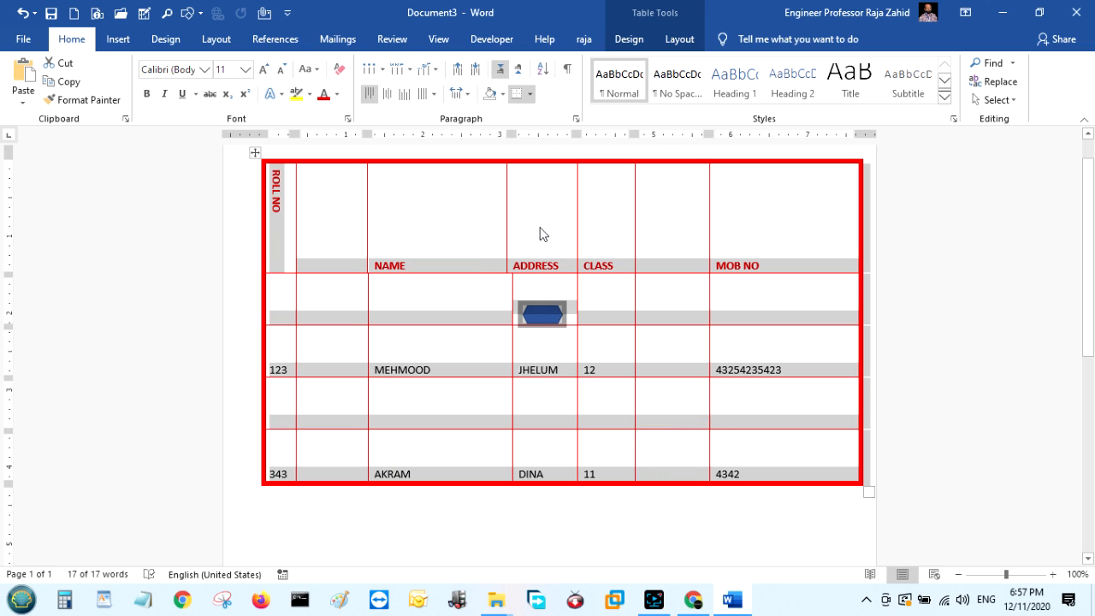
click(623, 214)
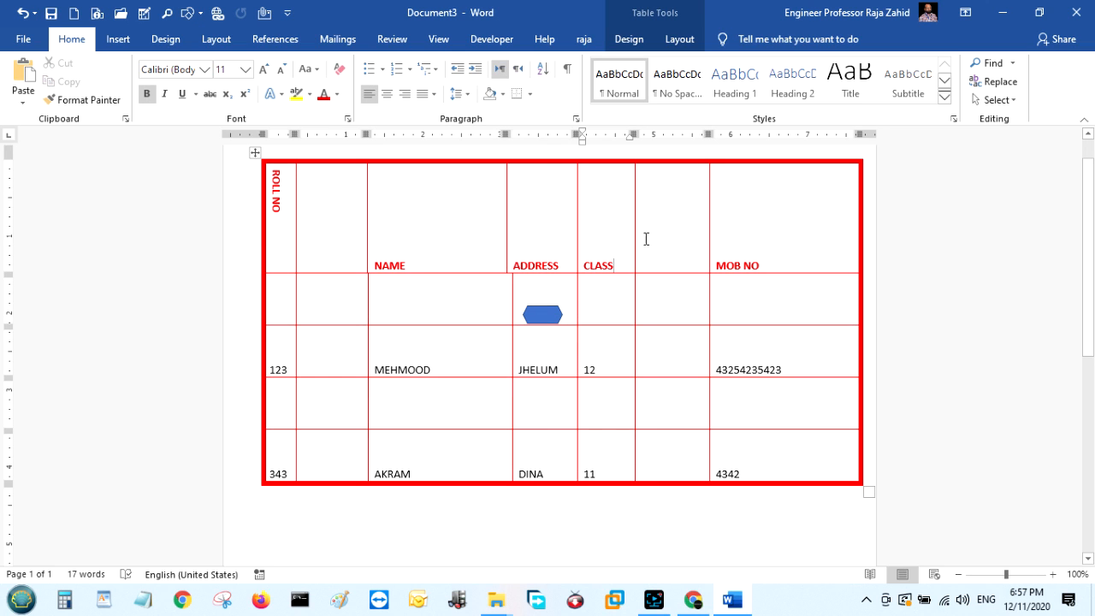
Resize the student table smaller from its corner handle, then copy the whole table.
drag(867, 493, 702, 323)
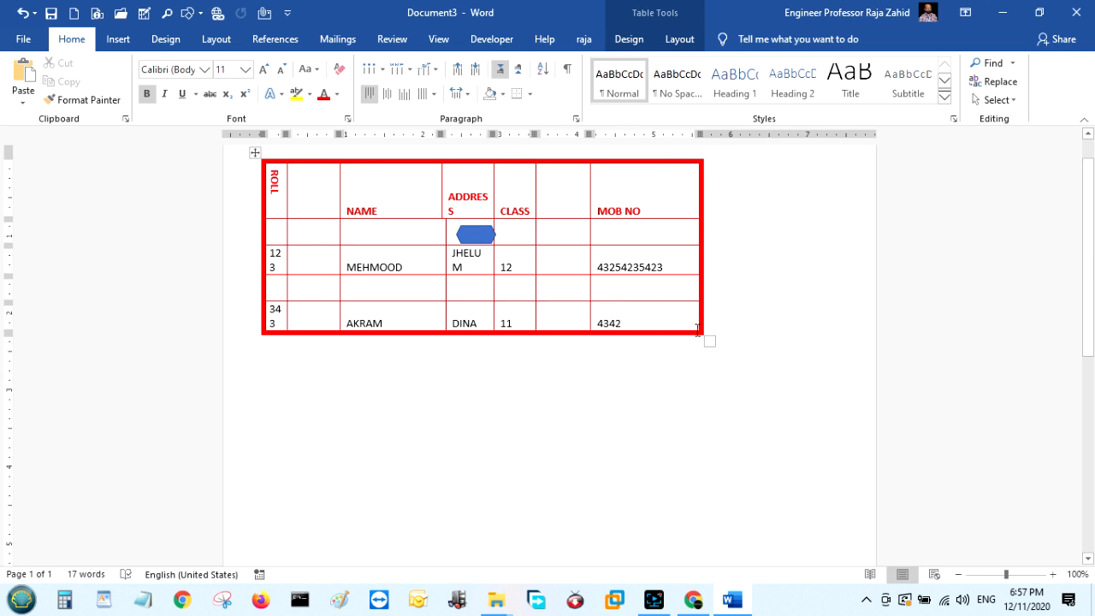
right_click(254, 152)
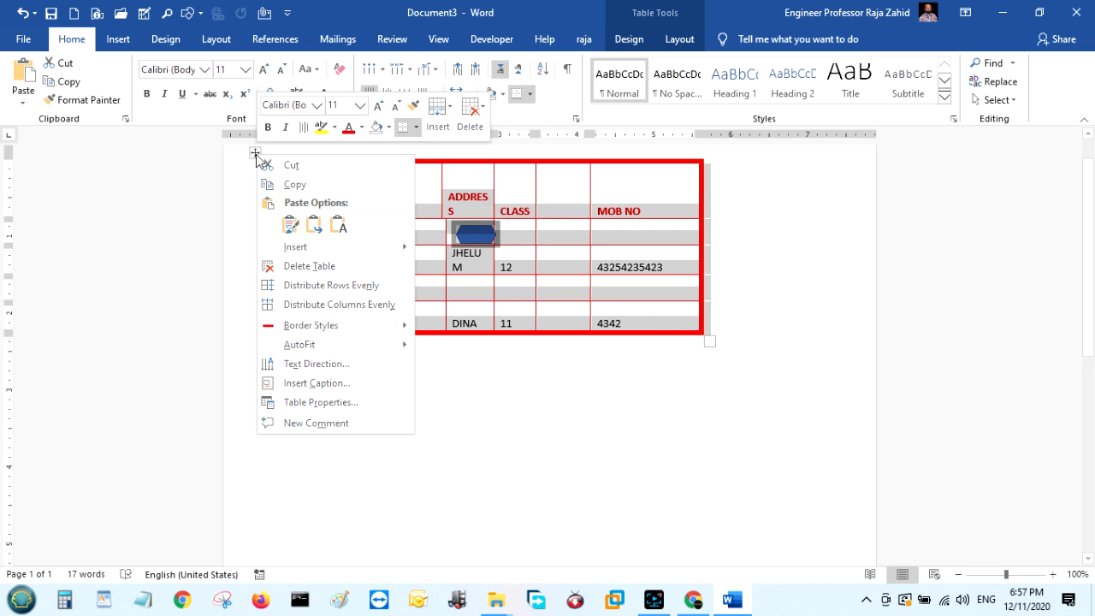
click(295, 184)
Paste the copied student table directly below the original.
click(354, 370)
right_click(354, 370)
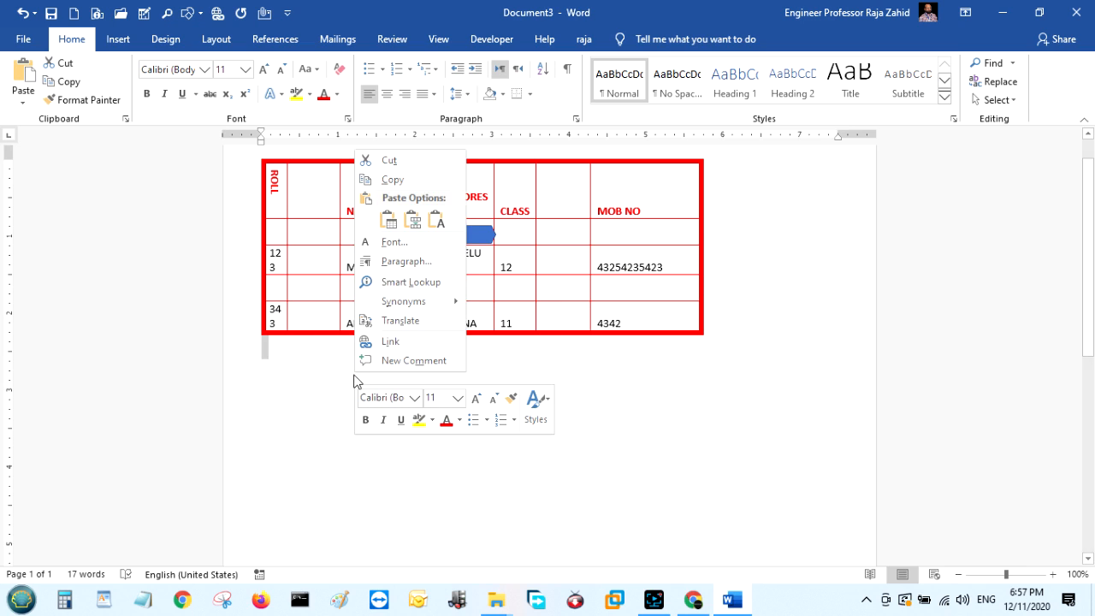
click(413, 221)
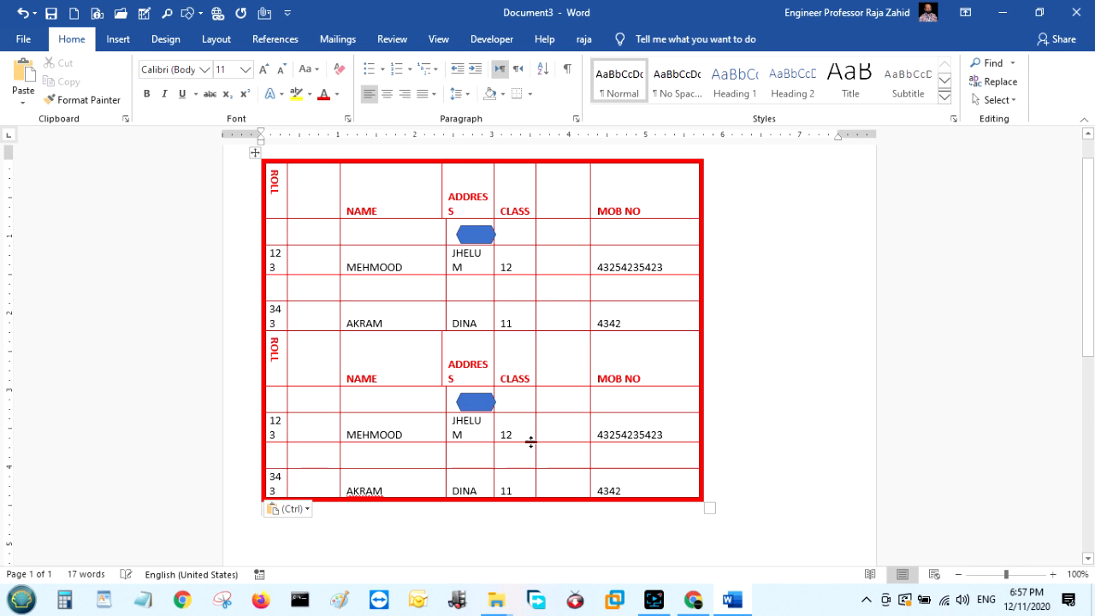